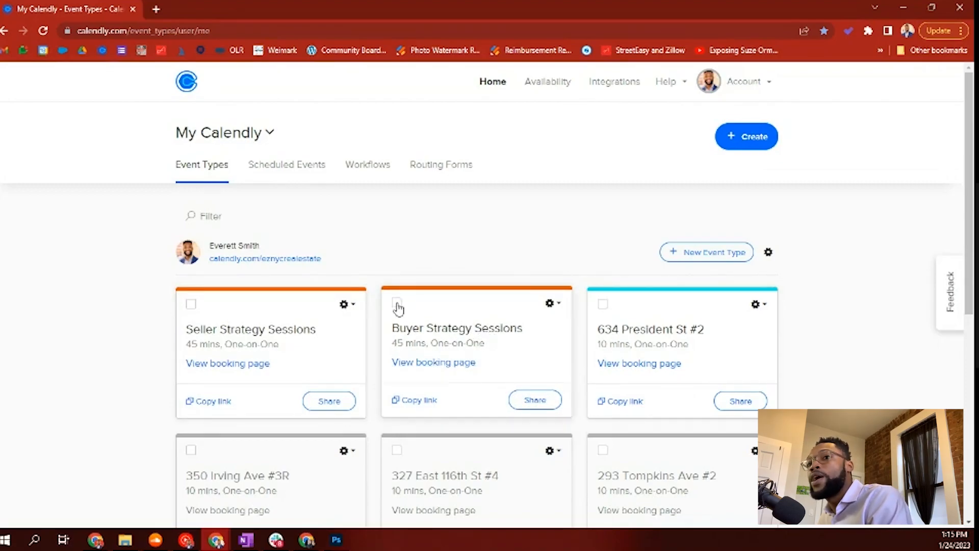
# Step: Open the Seller Strategy Sessions event, then return to the event types list
pyautogui.moveTo(322, 260)
pyautogui.mouseDown()
pyautogui.moveTo(260, 260)
pyautogui.moveTo(327, 260)
pyautogui.mouseUp()
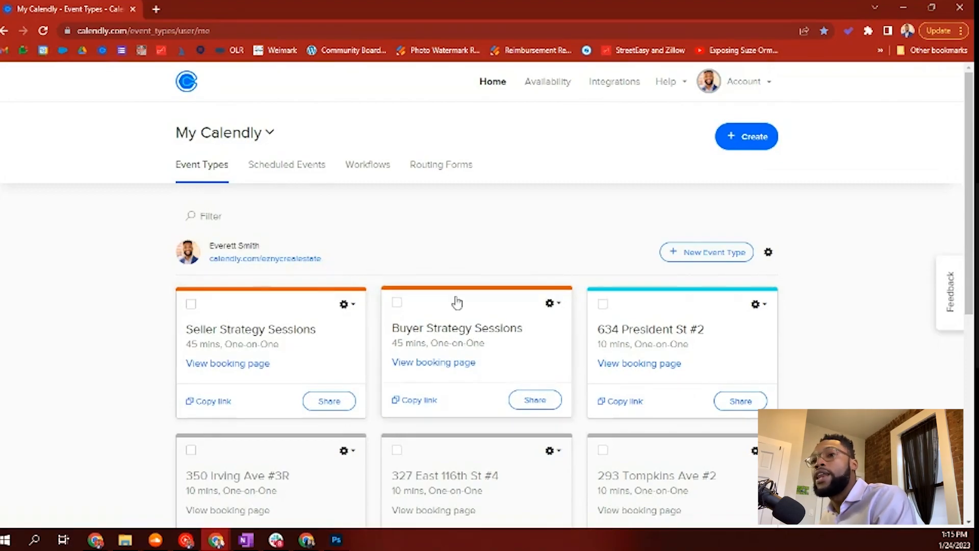
pyautogui.click(324, 355)
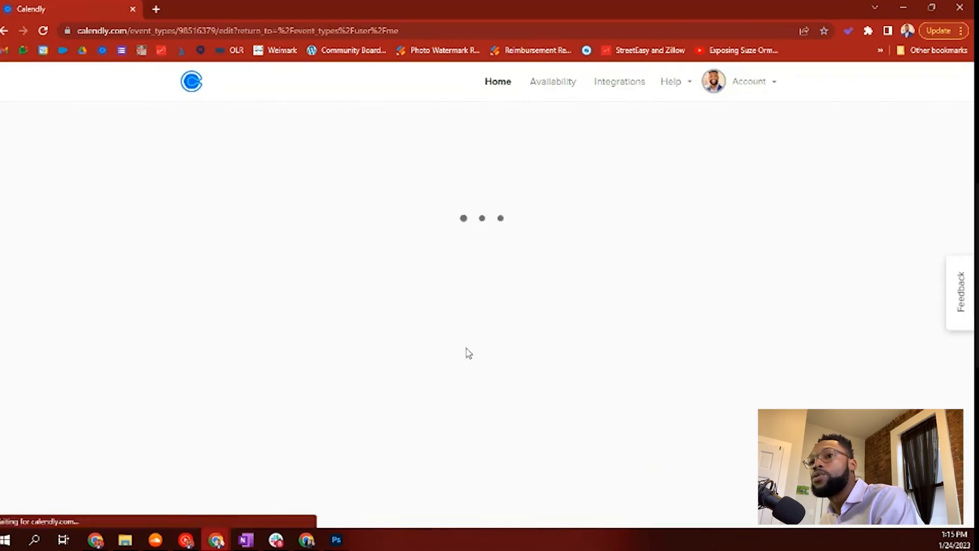
pyautogui.click(6, 31)
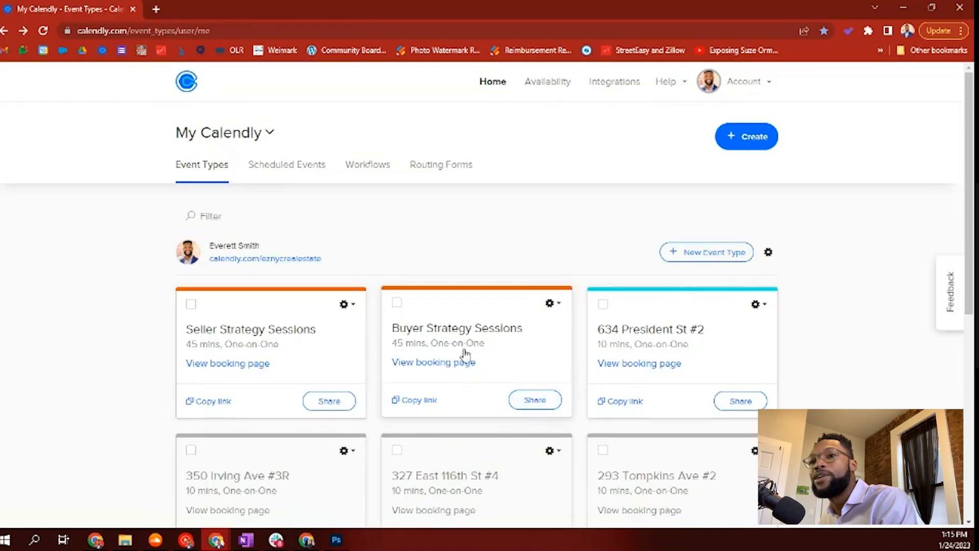
pyautogui.scroll(-1, 561, 317)
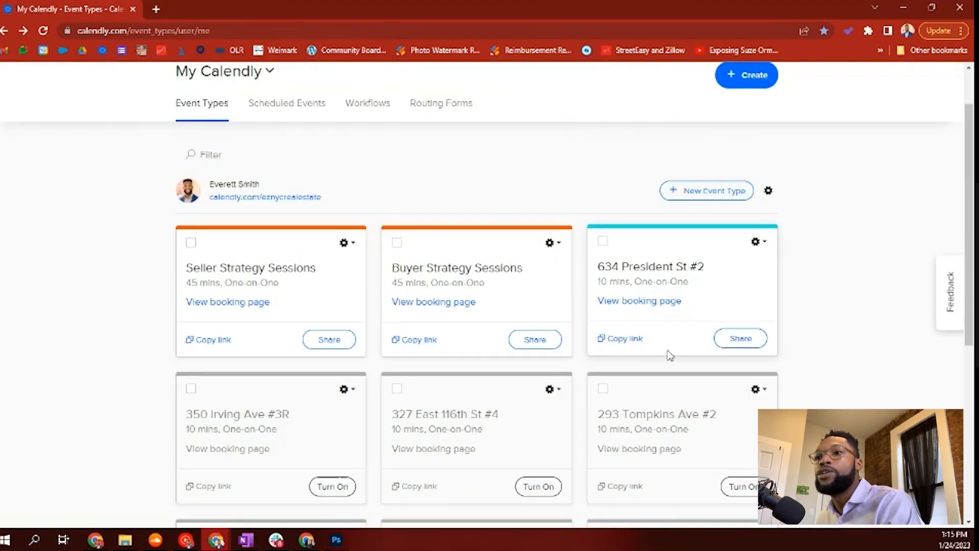
pyautogui.scroll(-2, 612, 334)
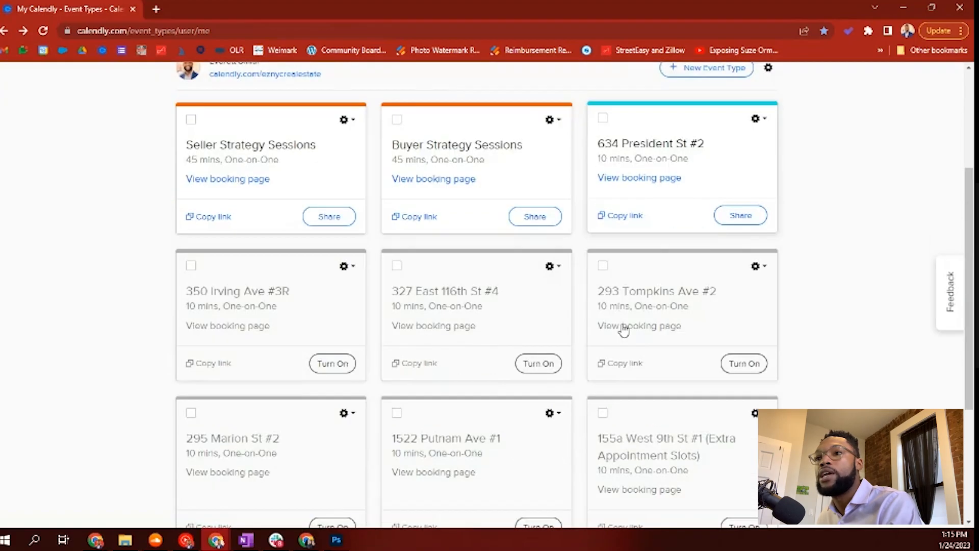
pyautogui.scroll(2, 759, 333)
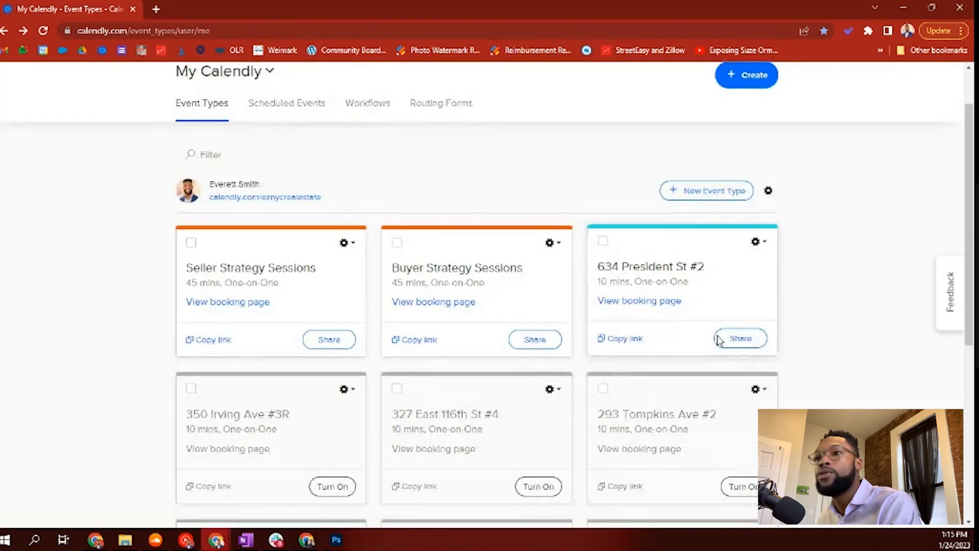
pyautogui.click(756, 242)
pyautogui.click(736, 322)
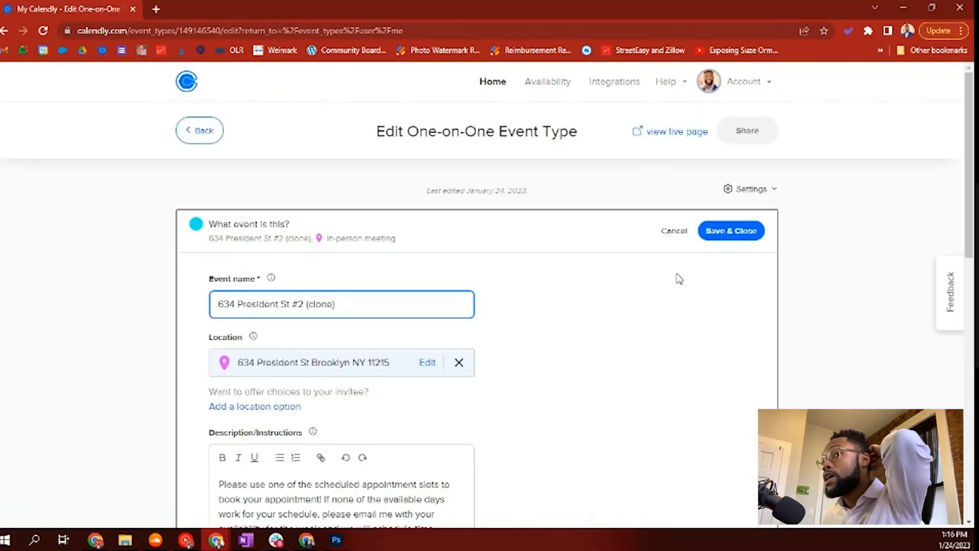
pyautogui.moveTo(386, 131); pyautogui.dragTo(568, 133)
pyautogui.scroll(-2, 295, 300)
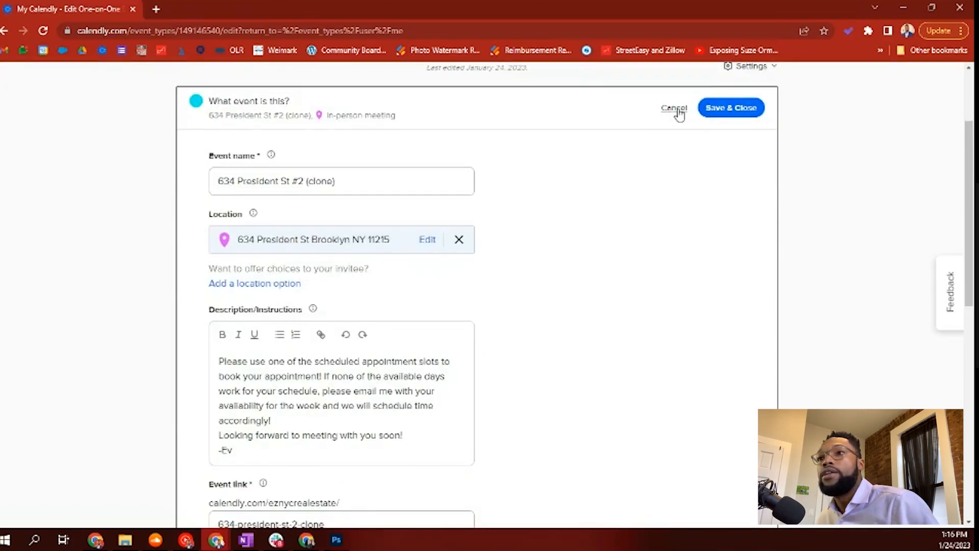
pyautogui.scroll(1, 247, 122)
pyautogui.scroll(1, 249, 123)
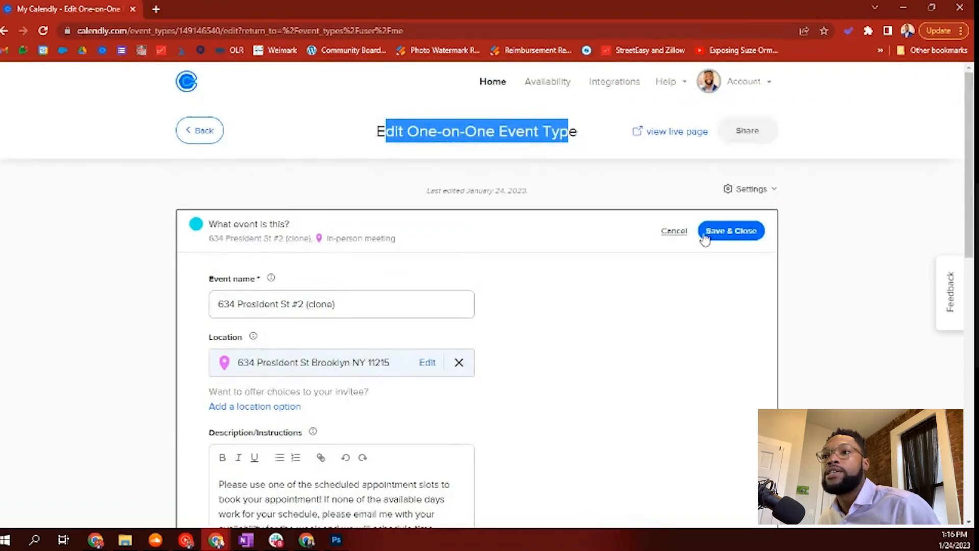
pyautogui.scroll(-1, 362, 240)
pyautogui.moveTo(363, 241); pyautogui.dragTo(150, 237)
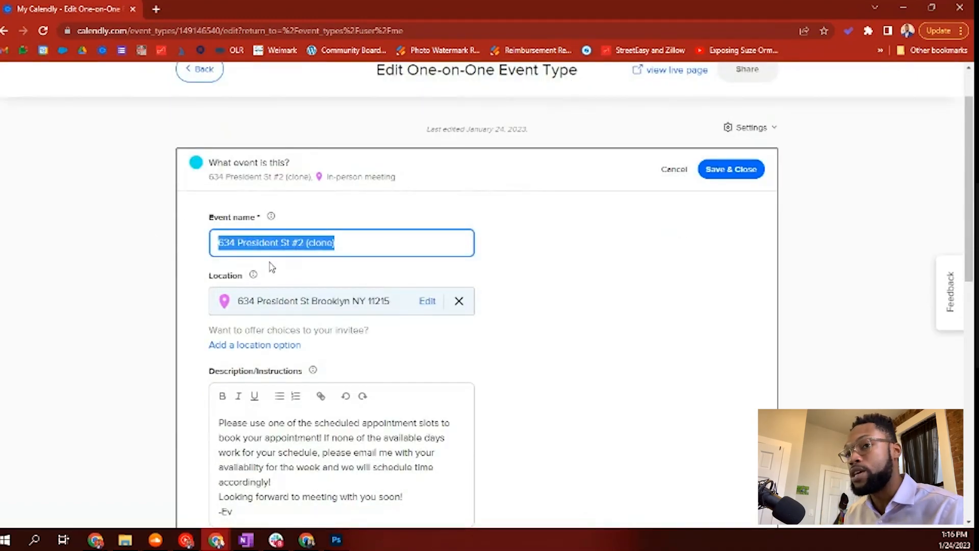
pyautogui.press('BackSpace')
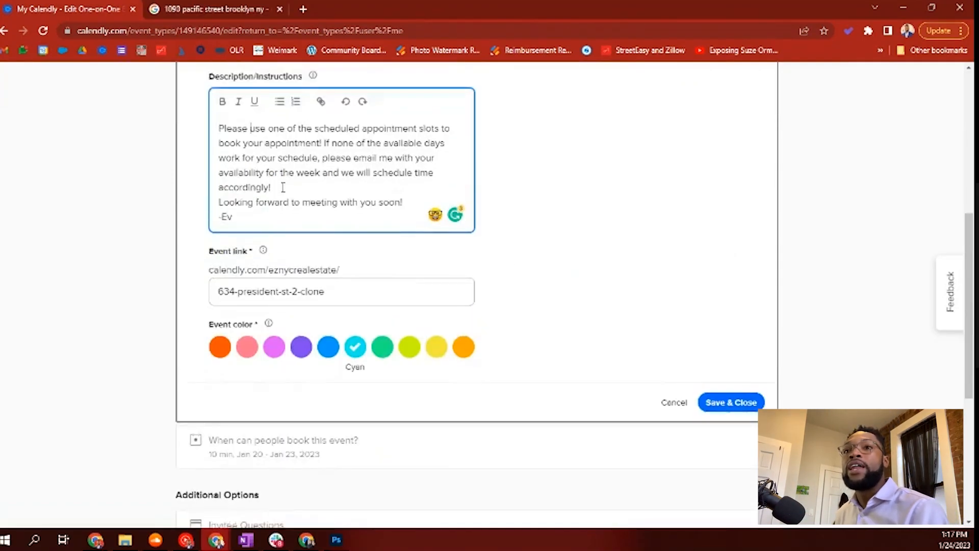
pyautogui.scroll(2, 283, 187)
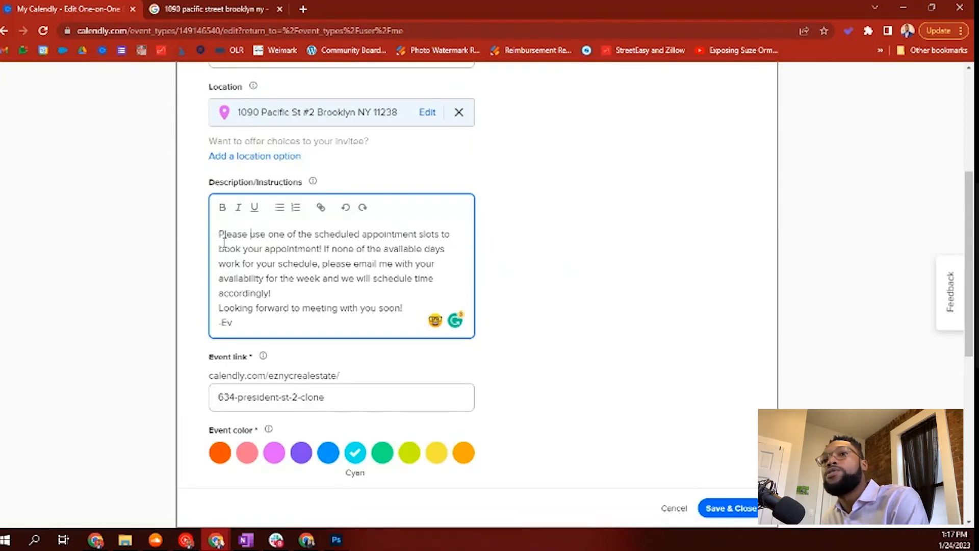
pyautogui.moveTo(224, 232); pyautogui.dragTo(360, 284)
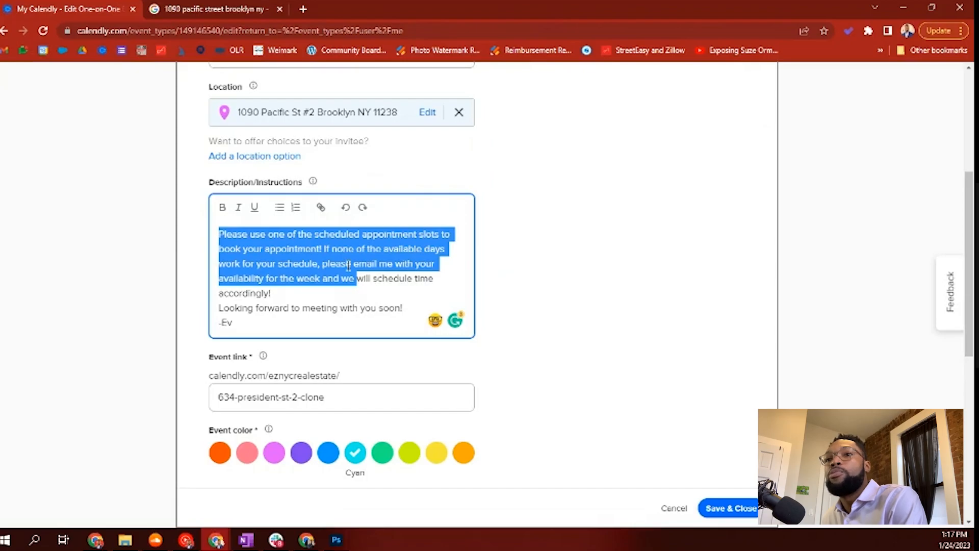
pyautogui.moveTo(329, 248); pyautogui.dragTo(438, 280)
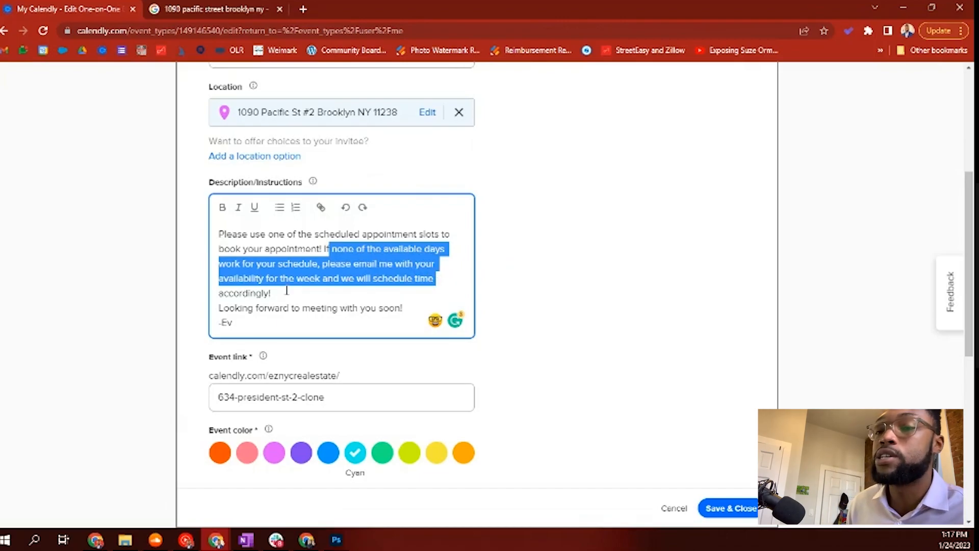
pyautogui.click(339, 294)
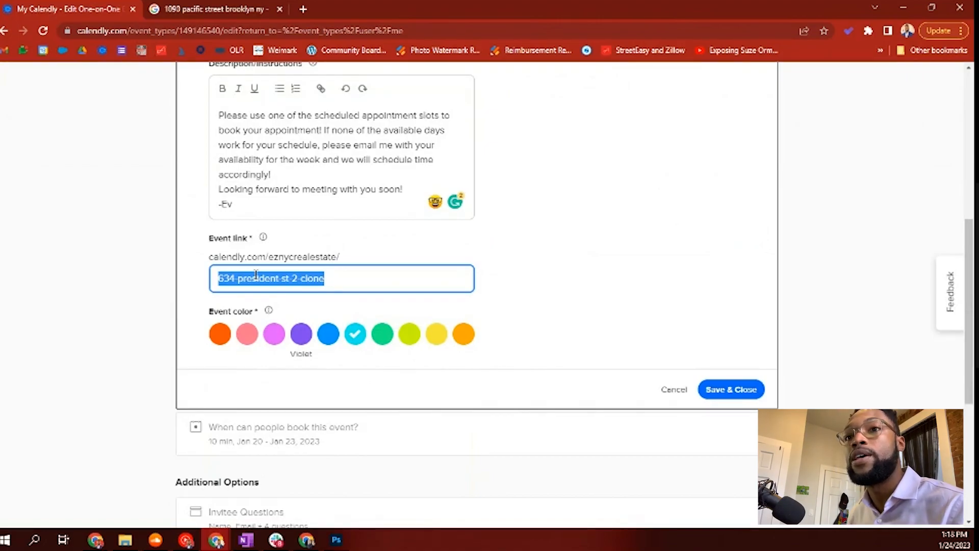
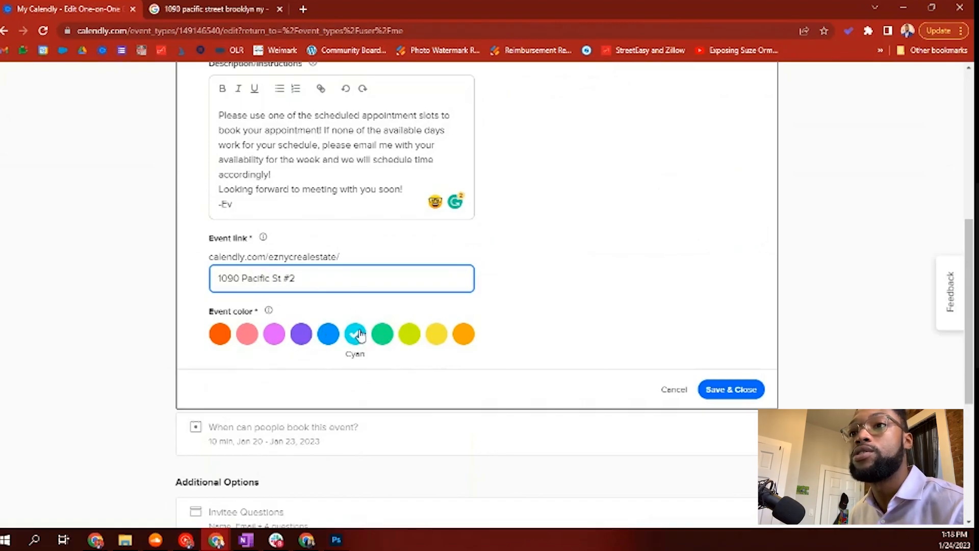
# Step: Set the event colour to orange and save the event details
pyautogui.click(249, 339)
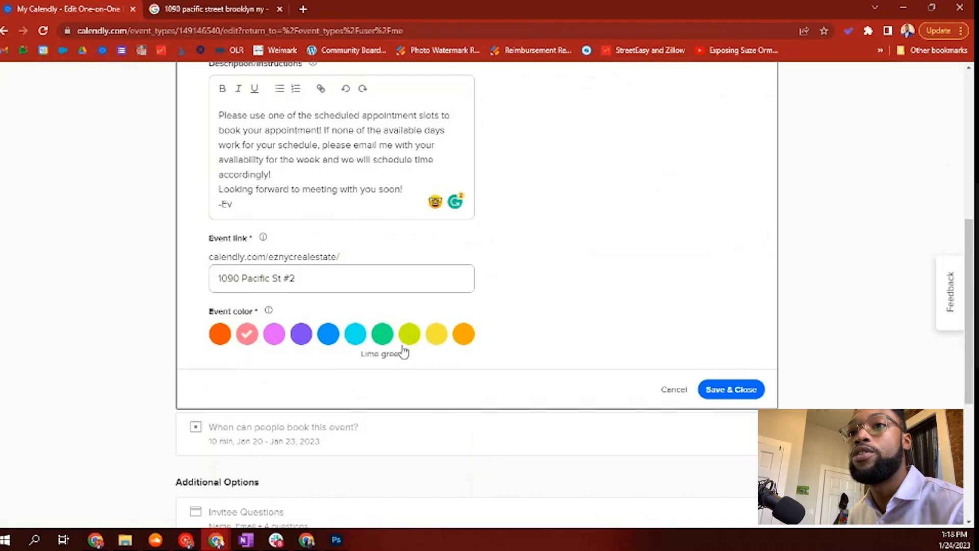
pyautogui.click(386, 337)
pyautogui.click(461, 345)
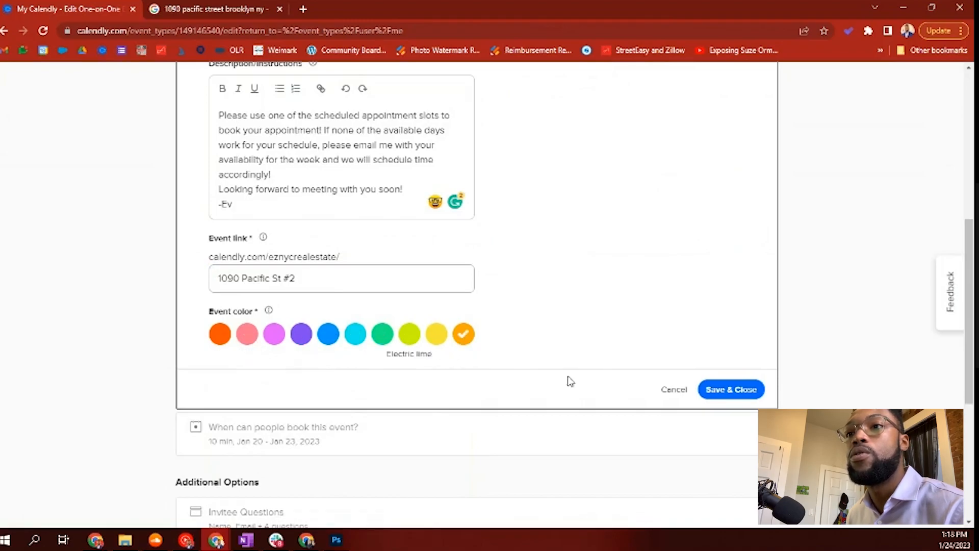
pyautogui.click(736, 392)
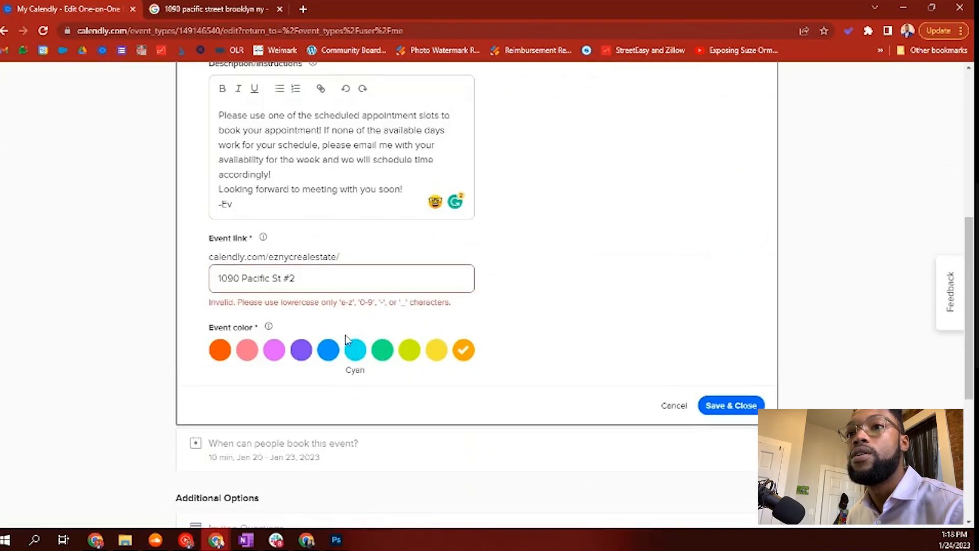
# Step: Fix the rejected event link by removing '#', spaces and capitals, then save again
pyautogui.moveTo(206, 302); pyautogui.dragTo(452, 303)
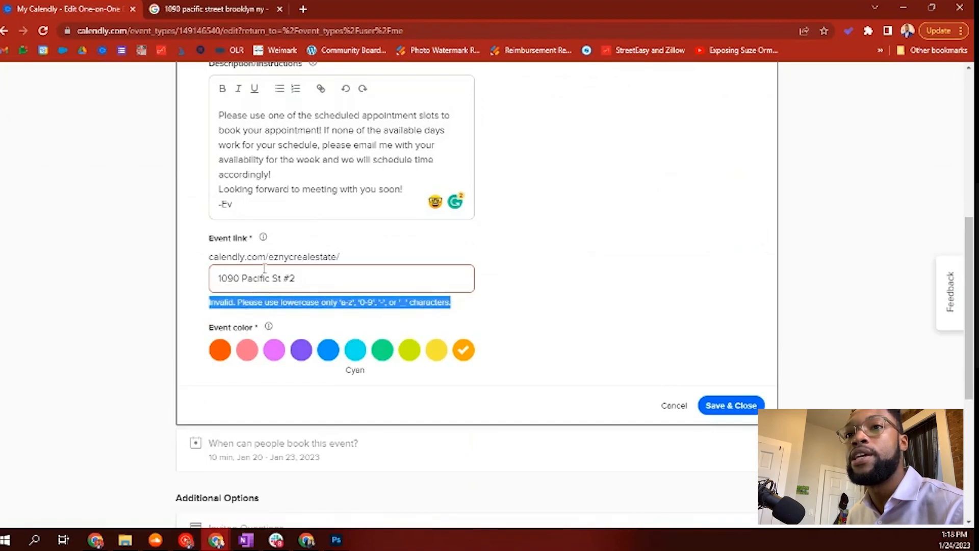
pyautogui.click(240, 278)
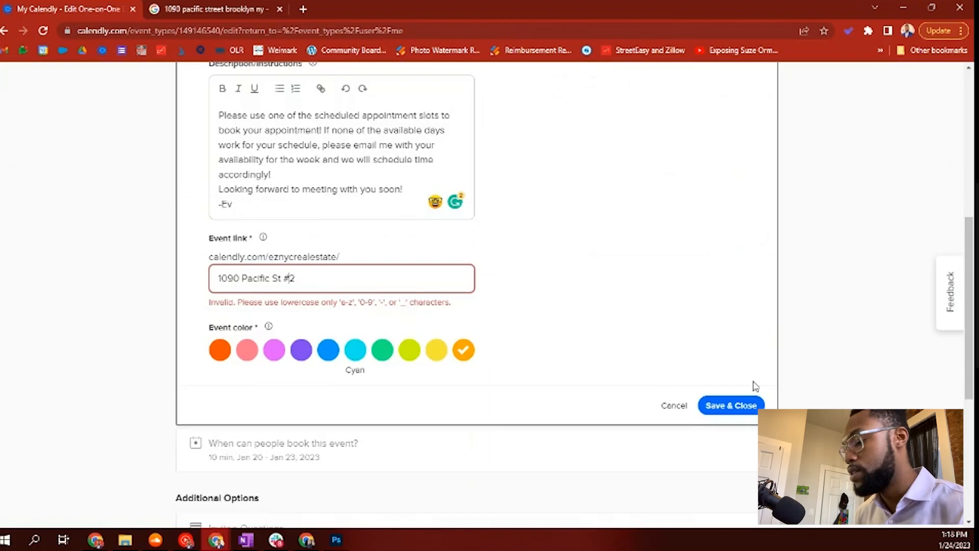
pyautogui.press('BackSpace')
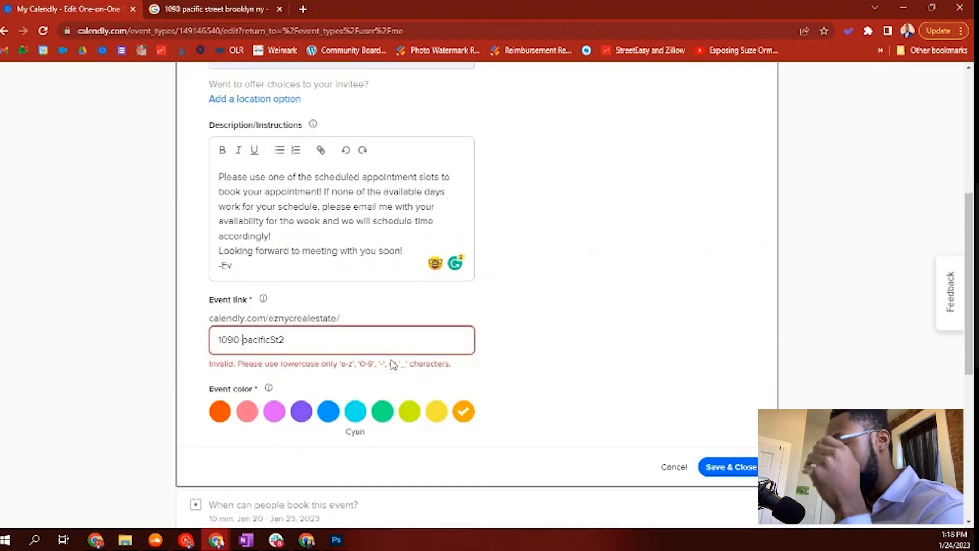
pyautogui.press('BackSpace')
pyautogui.write('_')
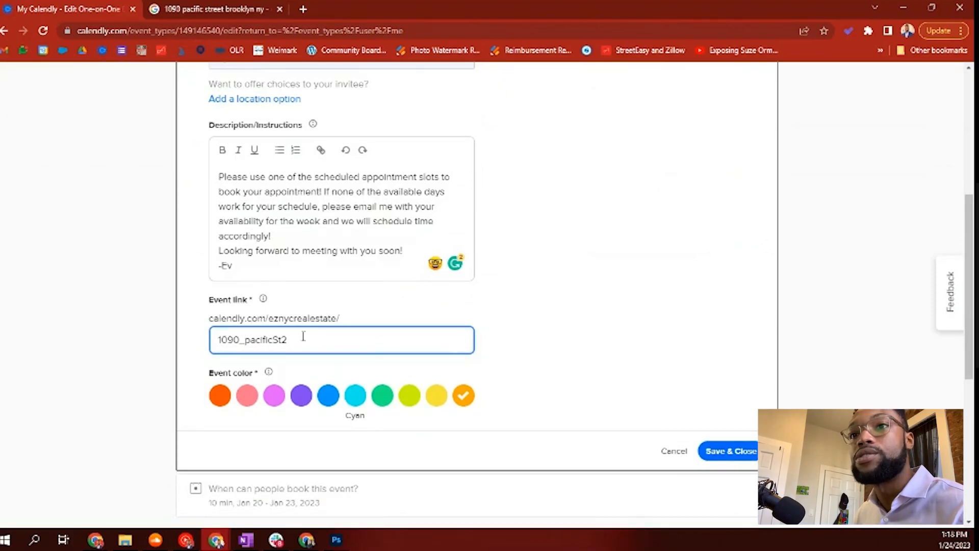
pyautogui.moveTo(227, 340); pyautogui.dragTo(277, 341)
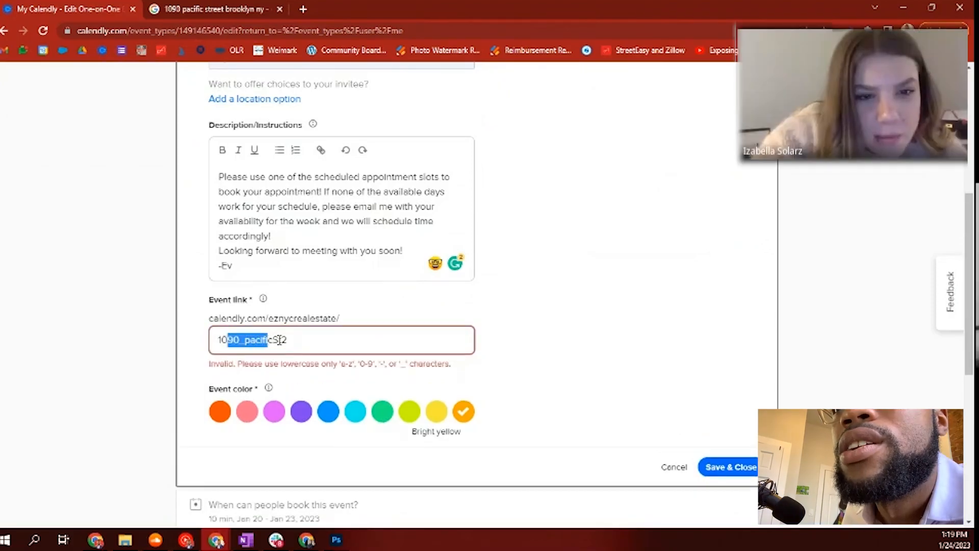
pyautogui.click(278, 341)
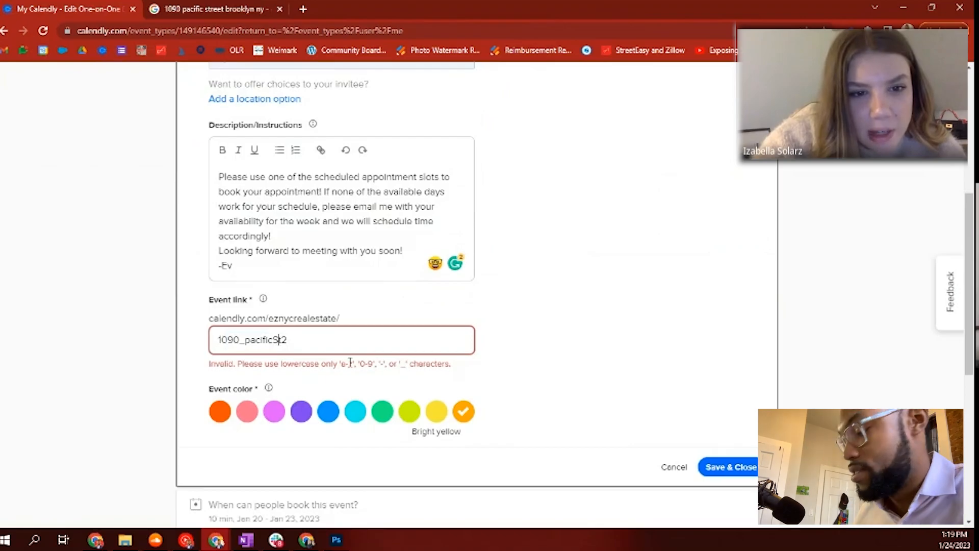
pyautogui.press('BackSpace')
pyautogui.write('s')
pyautogui.press('Return')
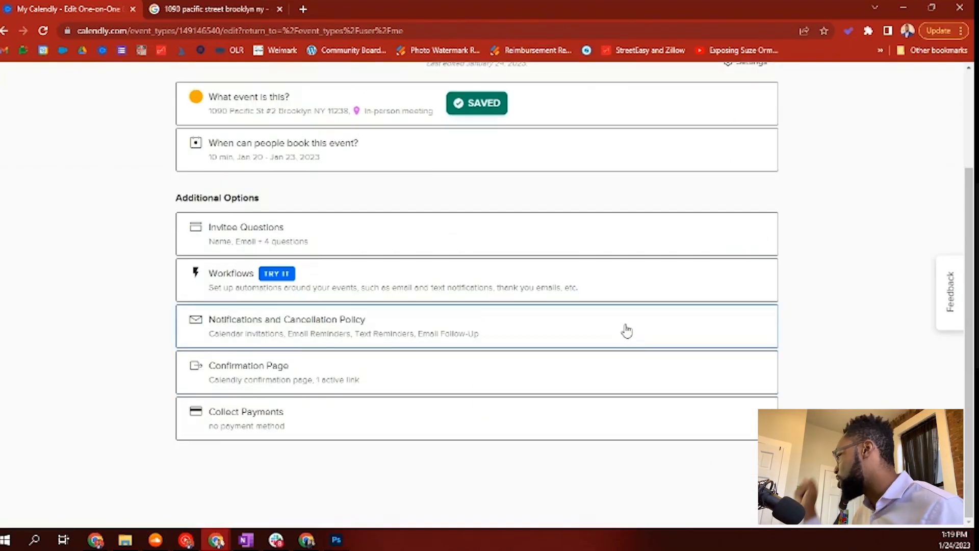
# Step: Apply a Jan 23 – Jan 29, 2023 date range to the event's booking window
pyautogui.click(385, 159)
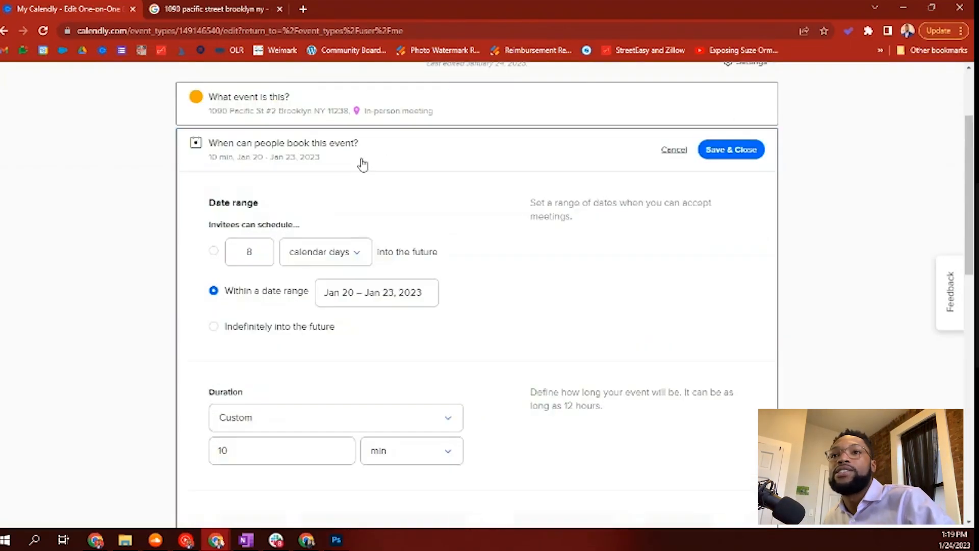
pyautogui.scroll(-1, 446, 225)
pyautogui.scroll(1, 459, 217)
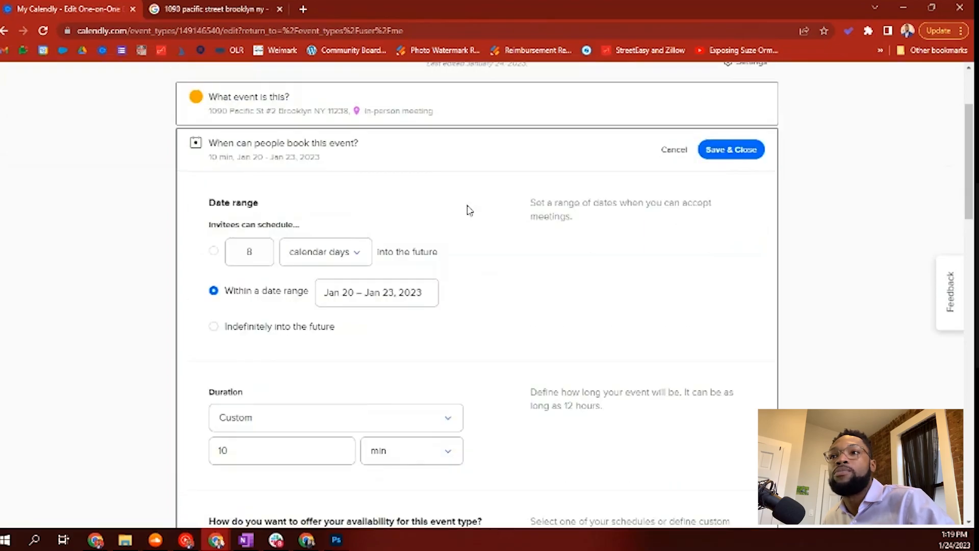
pyautogui.scroll(-1, 406, 216)
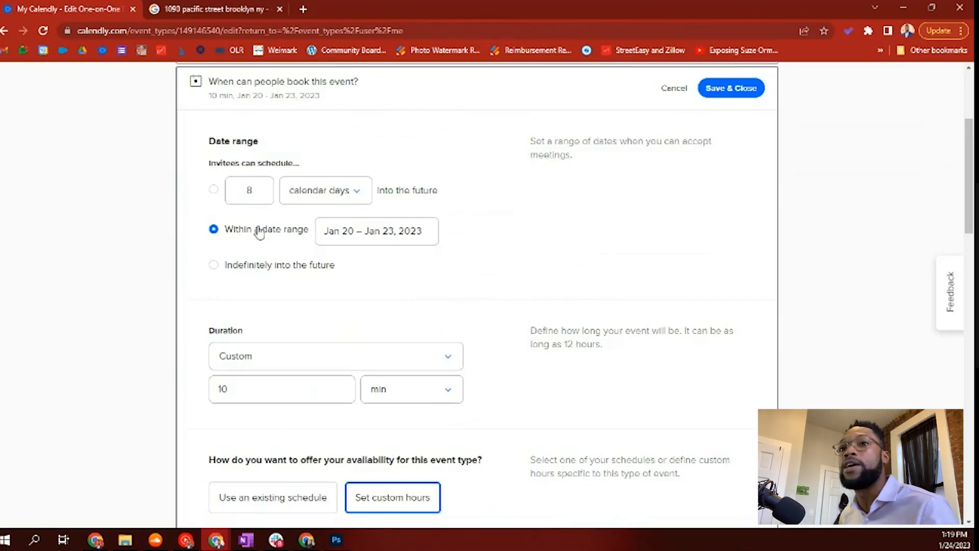
pyautogui.click(343, 233)
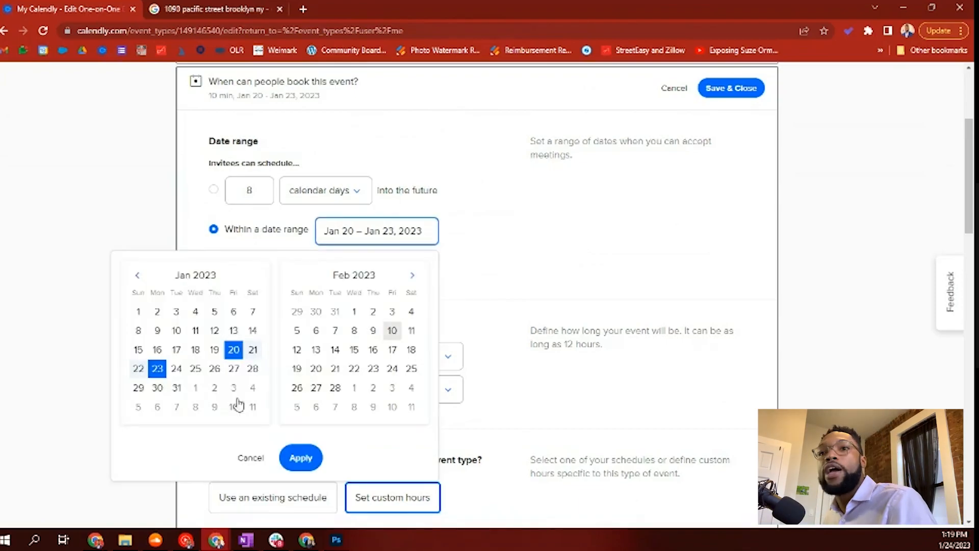
pyautogui.click(155, 368)
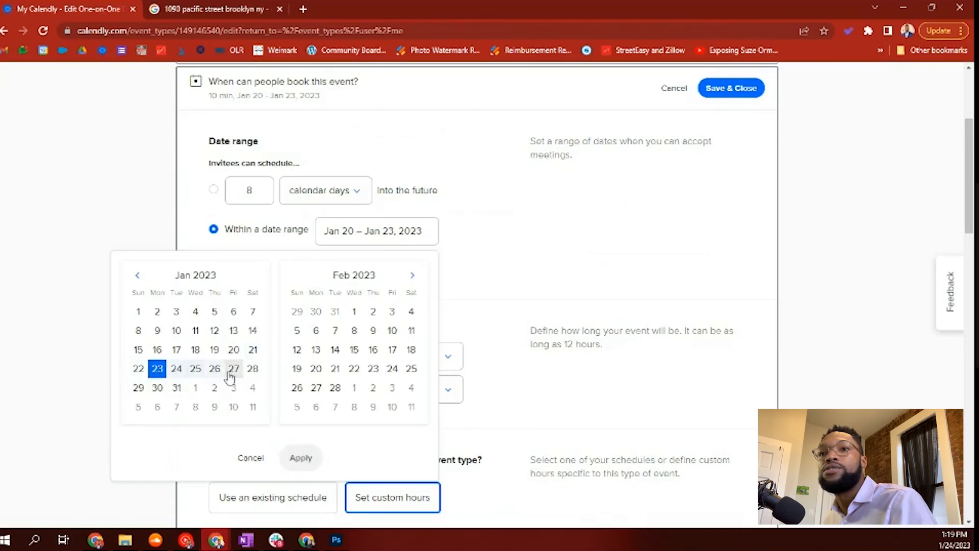
pyautogui.click(139, 389)
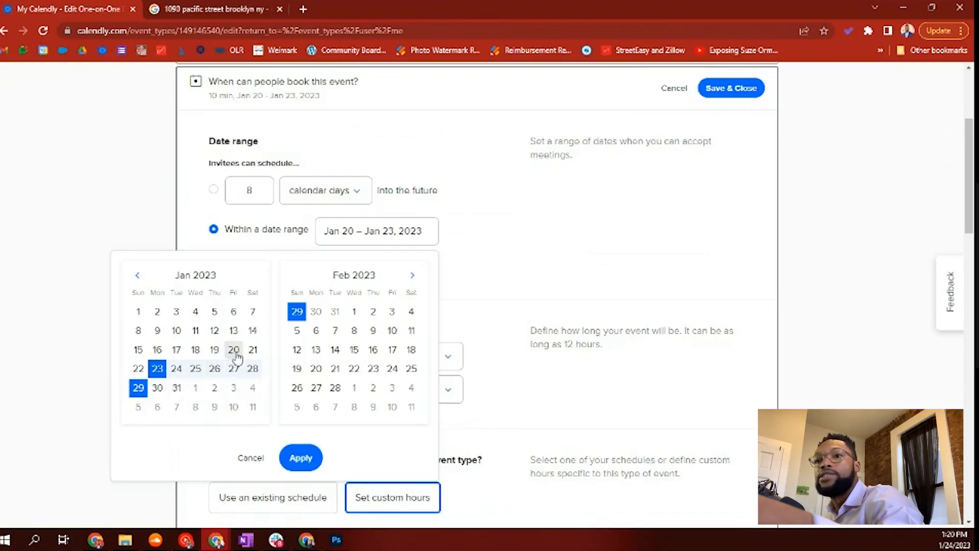
pyautogui.click(301, 457)
pyautogui.scroll(-1, 312, 284)
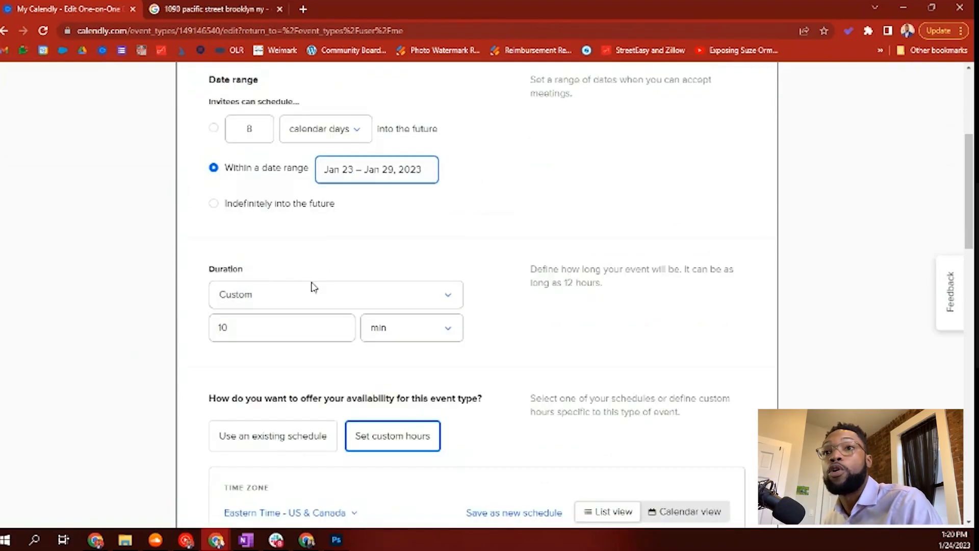
pyautogui.scroll(-1, 404, 233)
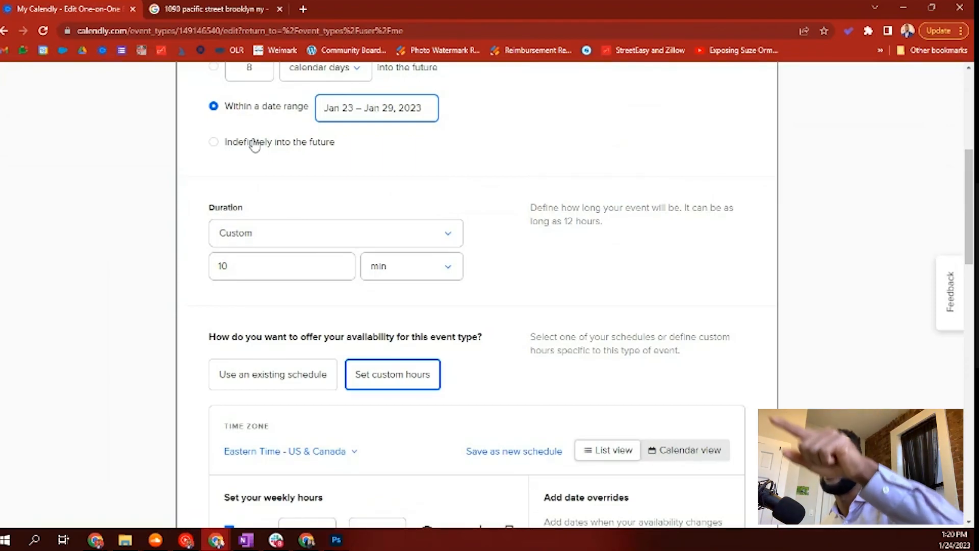
pyautogui.scroll(-1, 317, 194)
pyautogui.scroll(-2, 317, 195)
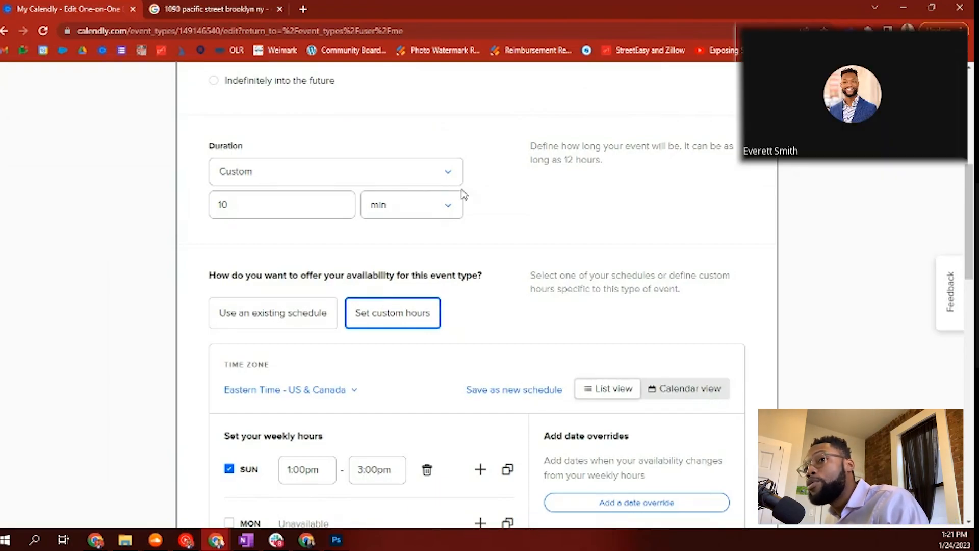
pyautogui.scroll(1, 464, 194)
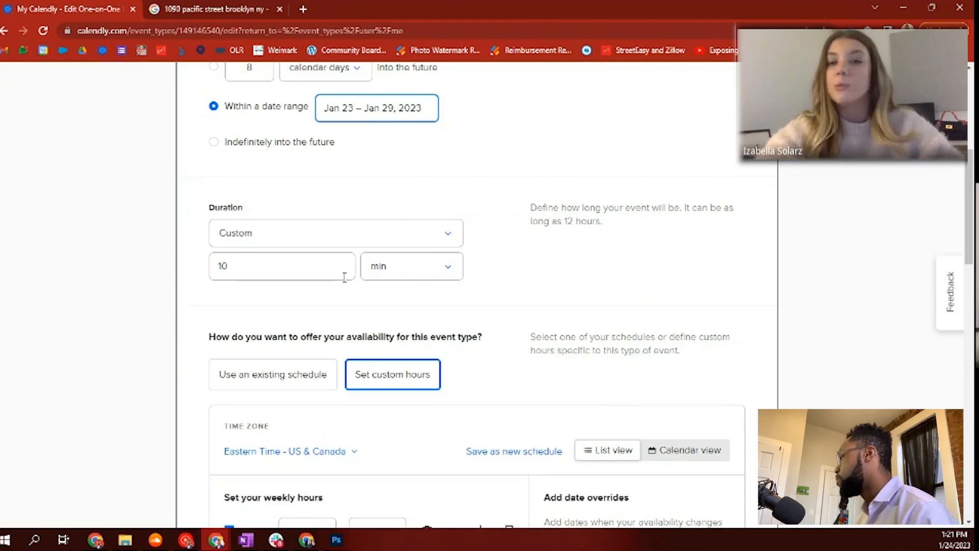
pyautogui.click(362, 233)
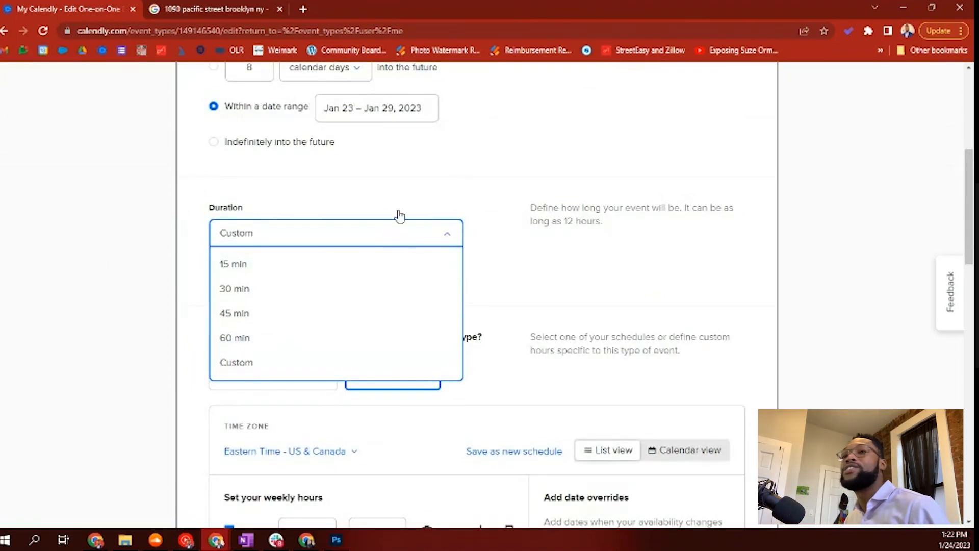
pyautogui.click(552, 265)
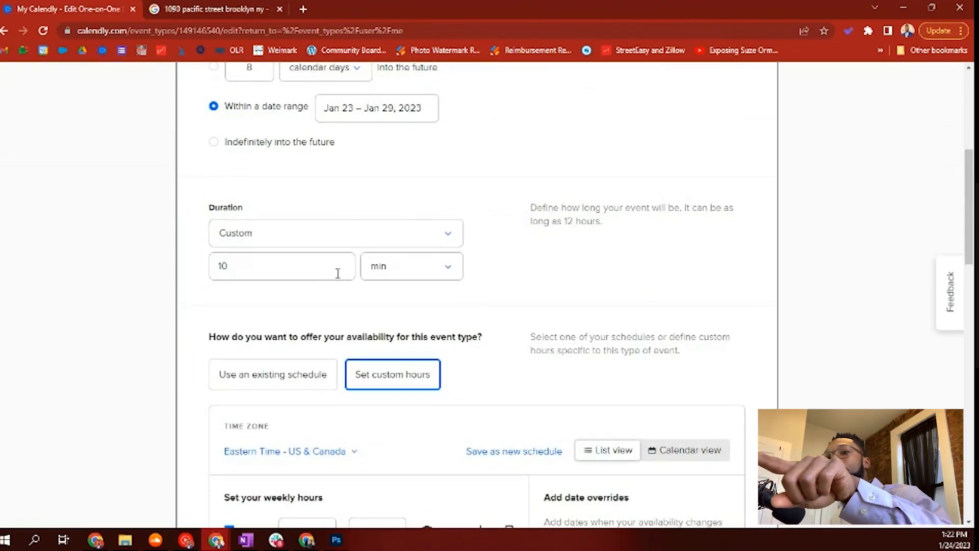
pyautogui.scroll(-1, 337, 271)
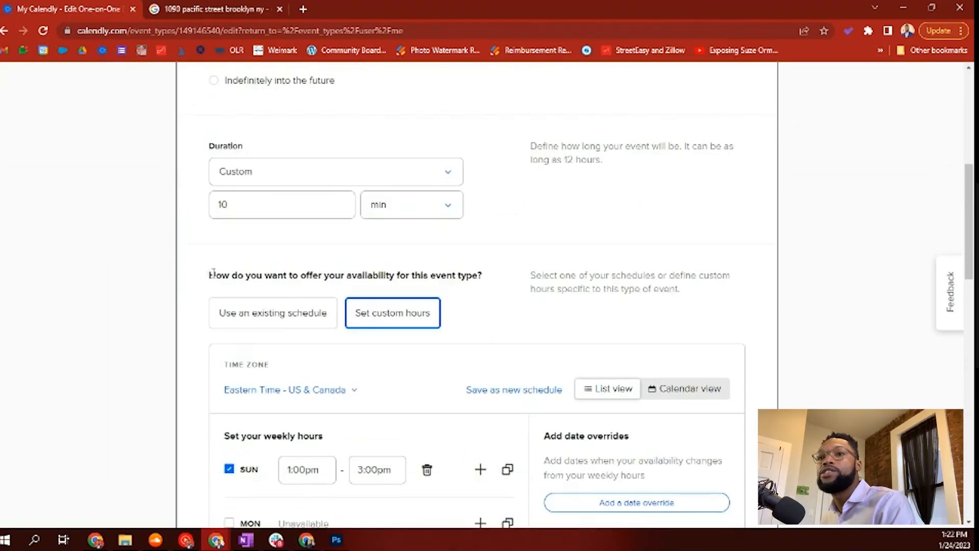
pyautogui.scroll(-2, 393, 213)
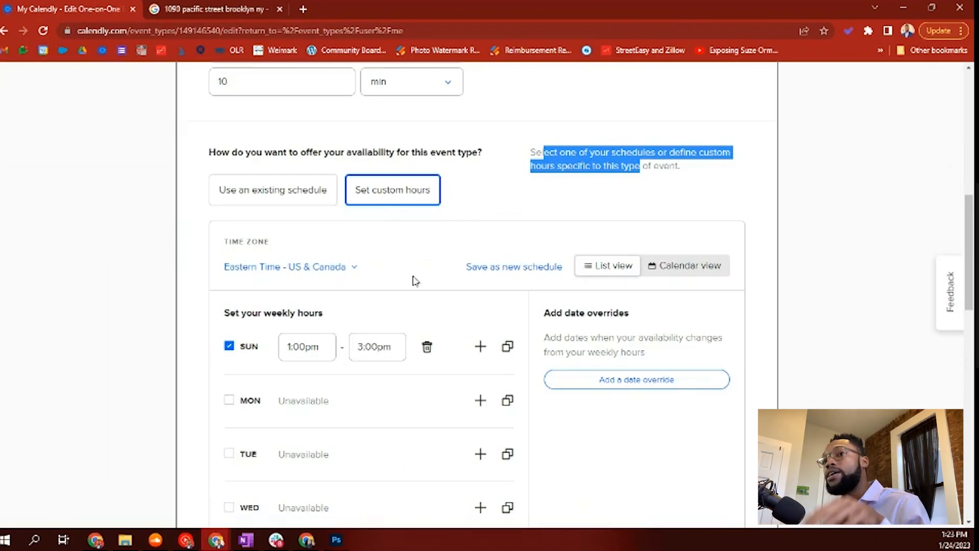
# Step: Make Fridays and Saturdays available, keeping Sunday available
pyautogui.scroll(-3, 401, 230)
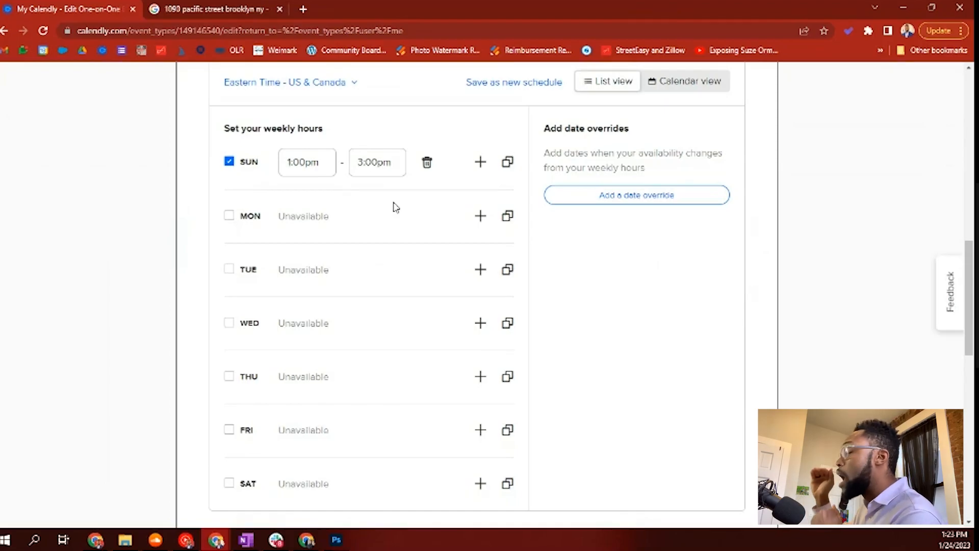
pyautogui.scroll(-2, 311, 211)
pyautogui.scroll(2, 311, 212)
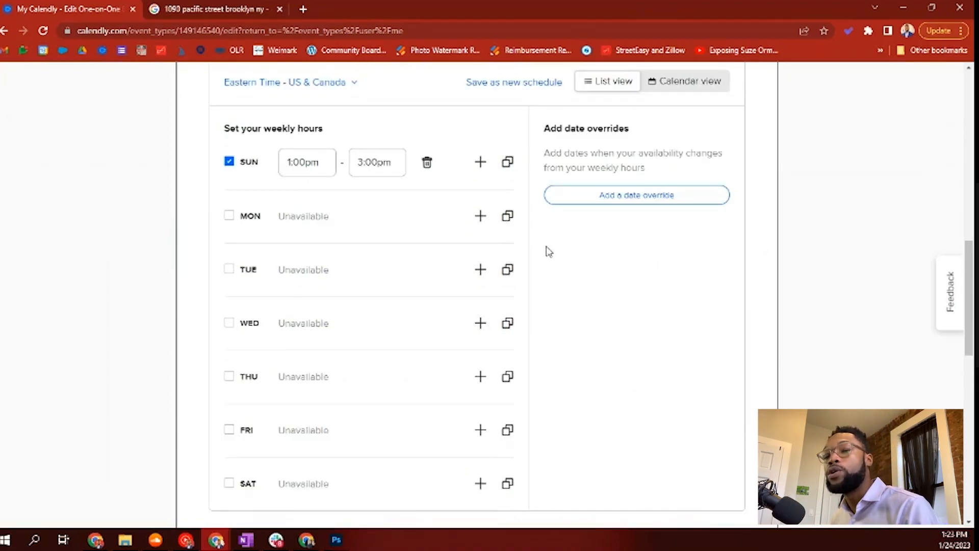
pyautogui.scroll(-1, 510, 252)
pyautogui.click(229, 101)
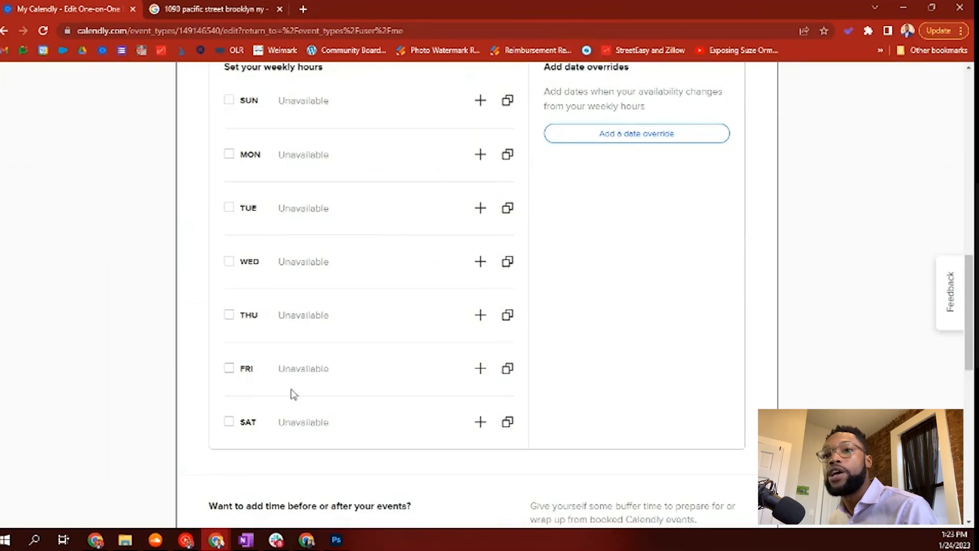
pyautogui.click(229, 368)
pyautogui.click(228, 422)
pyautogui.scroll(2, 256, 382)
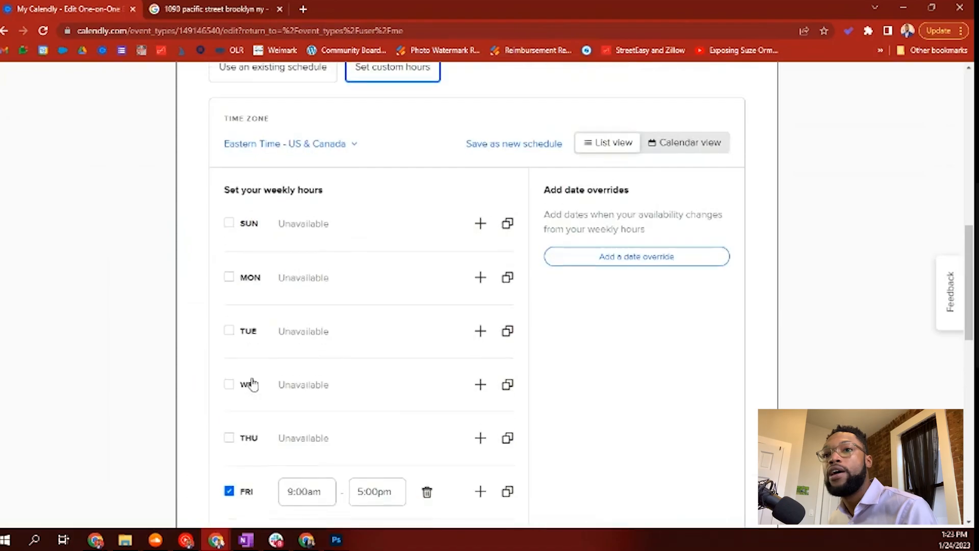
pyautogui.scroll(-1, 220, 192)
pyautogui.click(227, 163)
pyautogui.scroll(-2, 299, 306)
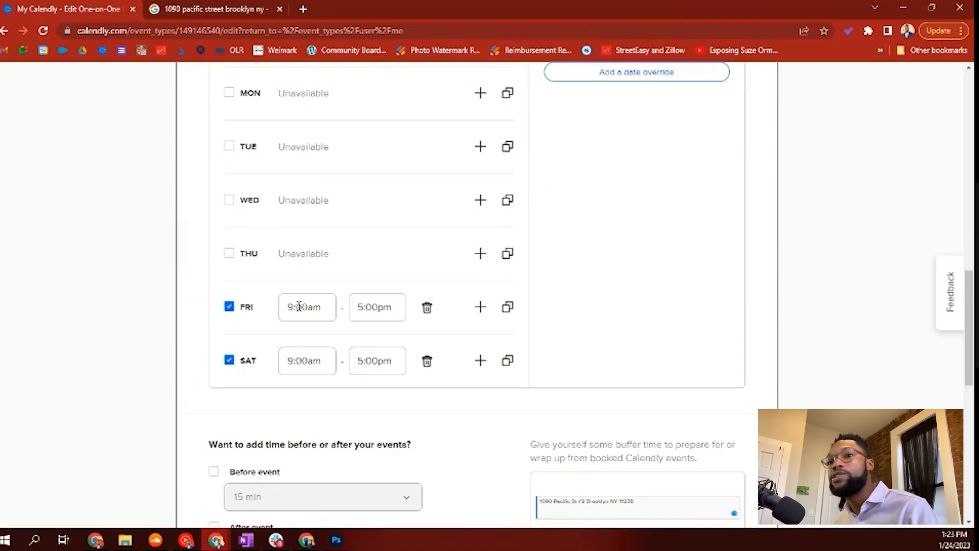
# Step: Set Friday's hours to 4:00pm–6:00pm
pyautogui.click(293, 306)
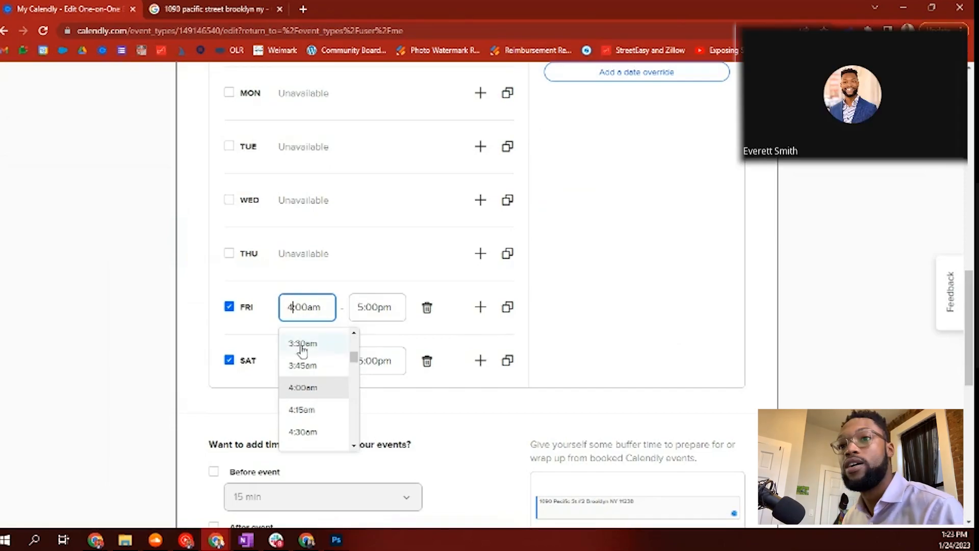
pyautogui.write('4')
pyautogui.click(360, 307)
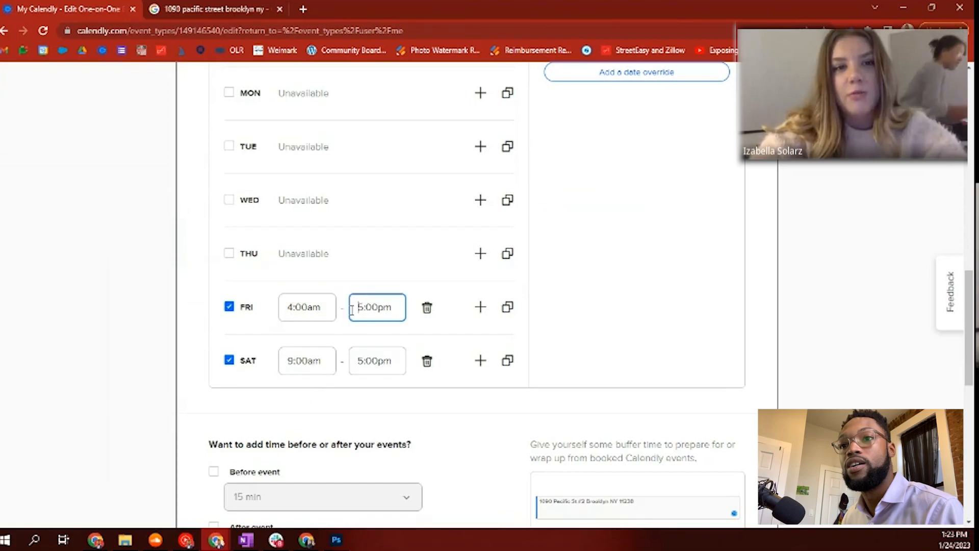
pyautogui.write('6')
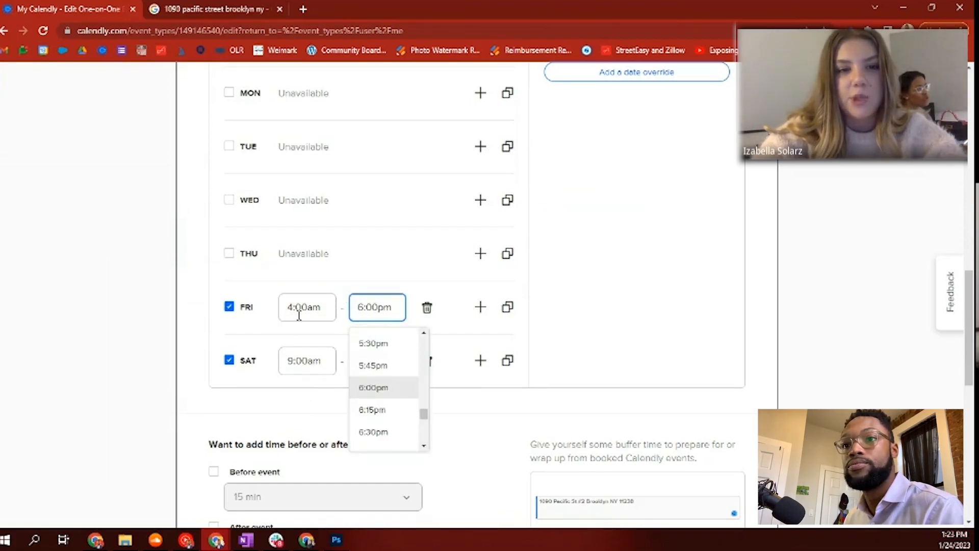
pyautogui.click(314, 308)
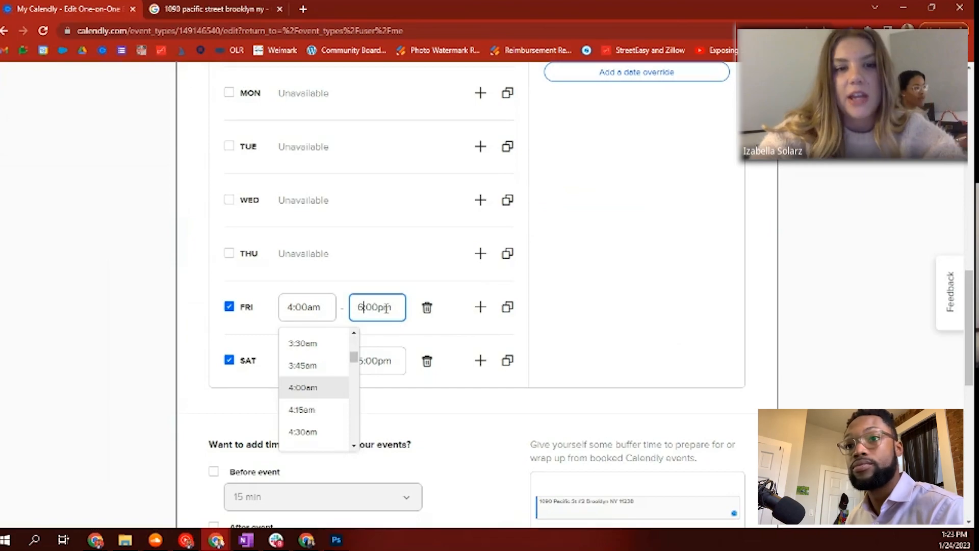
pyautogui.click(315, 311)
pyautogui.press('BackSpace')
pyautogui.write('p')
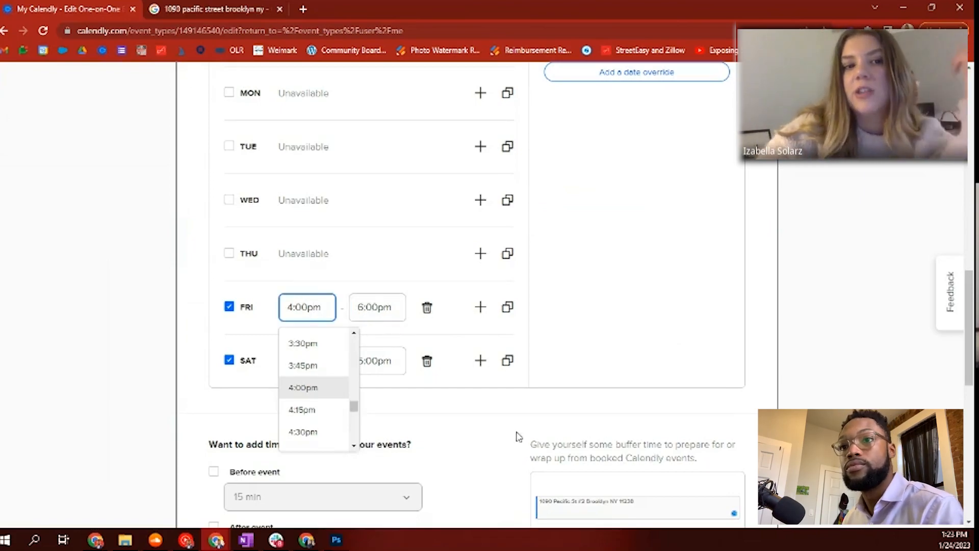
pyautogui.click(594, 363)
# Step: Set Saturday's hours to 12:00pm–1:00pm
pyautogui.moveTo(294, 361); pyautogui.dragTo(276, 365)
pyautogui.write('12:00am')
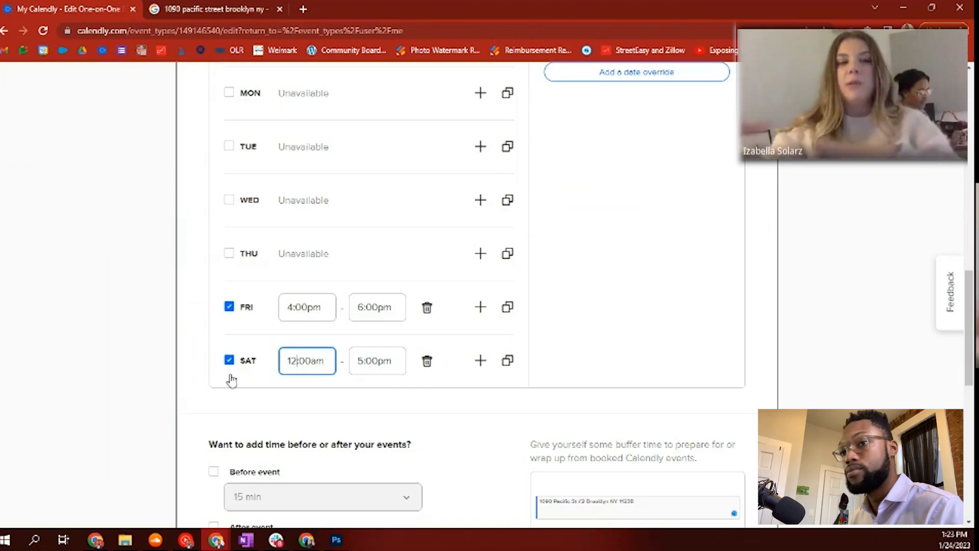
pyautogui.moveTo(367, 361); pyautogui.dragTo(361, 362)
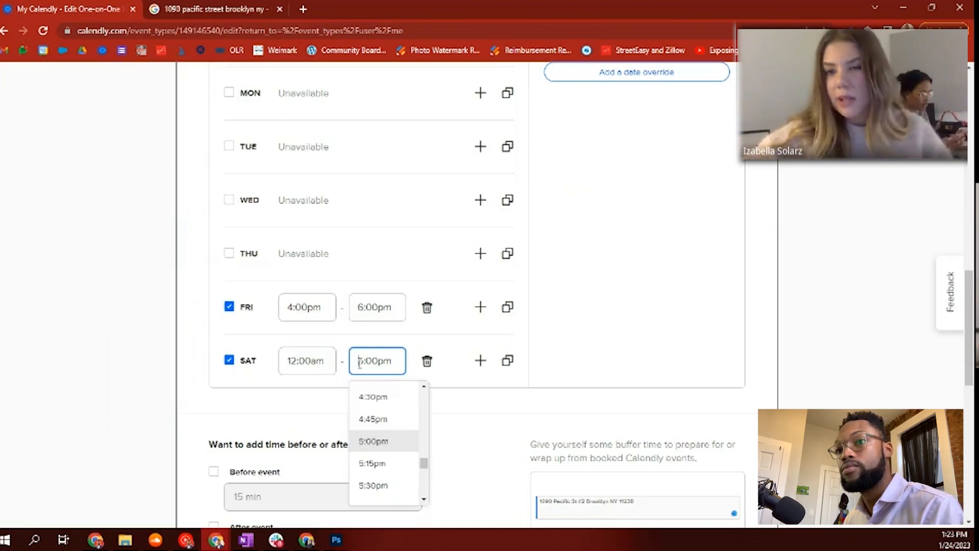
pyautogui.write('1')
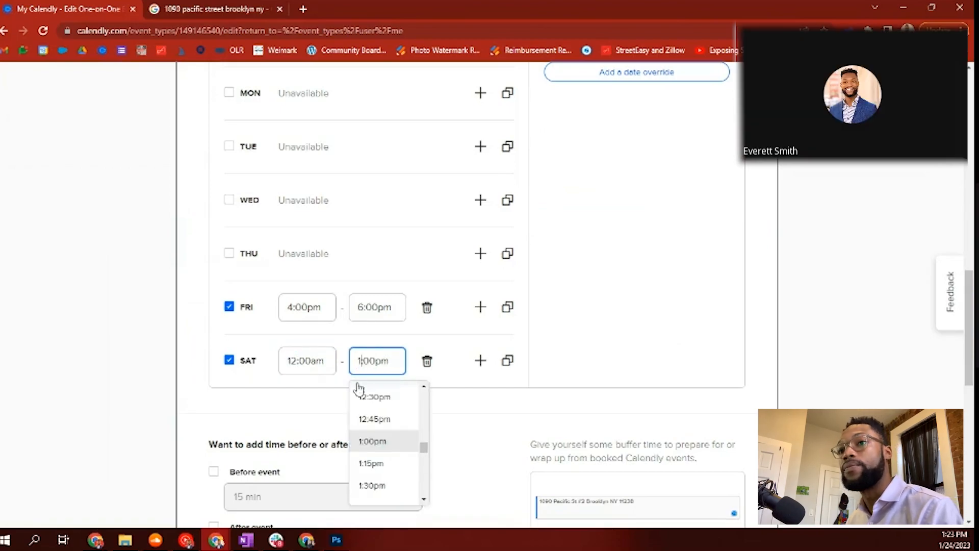
pyautogui.click(317, 360)
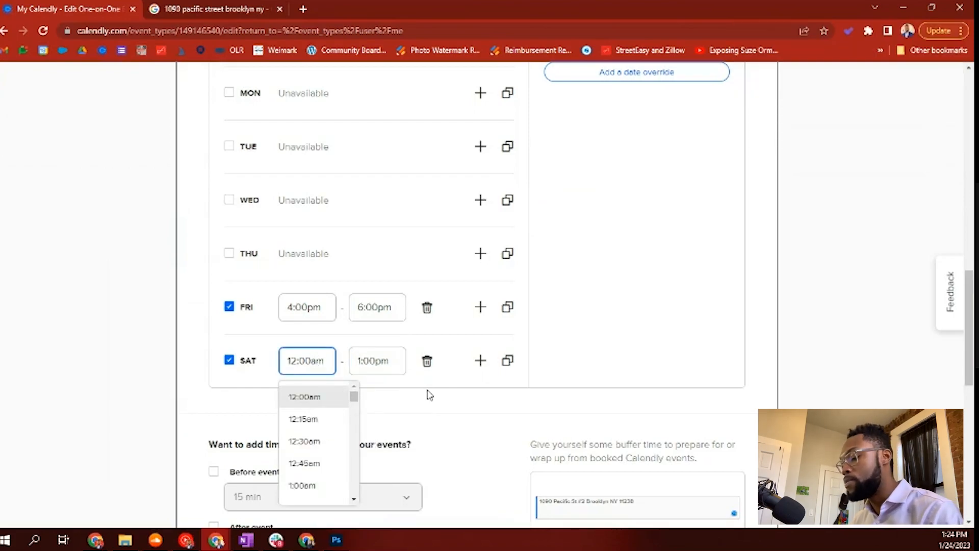
pyautogui.press('Delete')
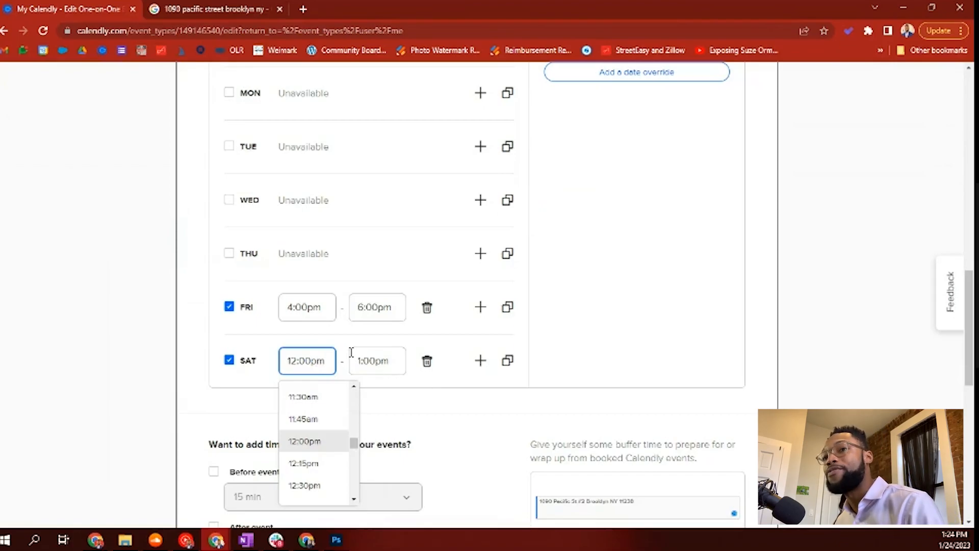
pyautogui.write('p')
pyautogui.press('Tab')
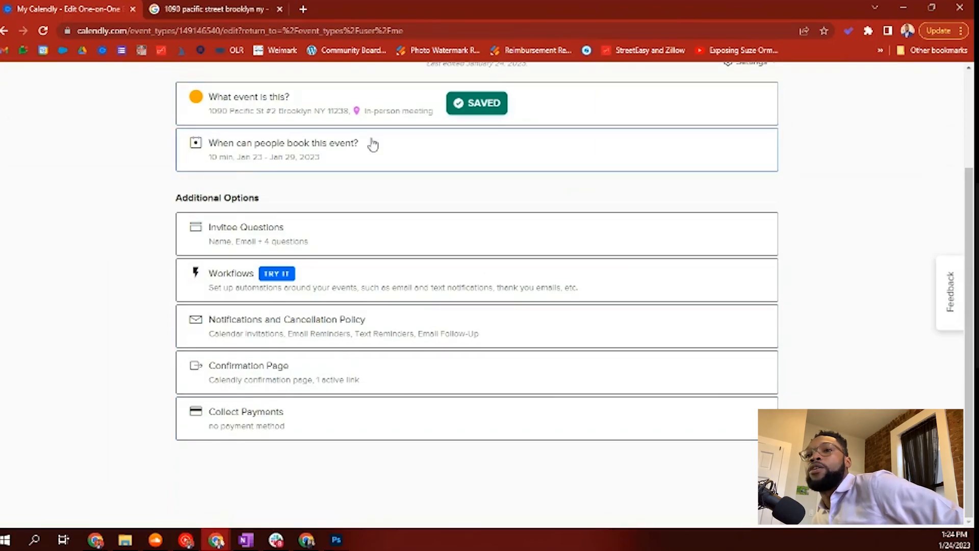
# Step: Reopen 'When can people book this event?' and scroll to the weekly hours
pyautogui.click(392, 110)
pyautogui.scroll(-5, 393, 398)
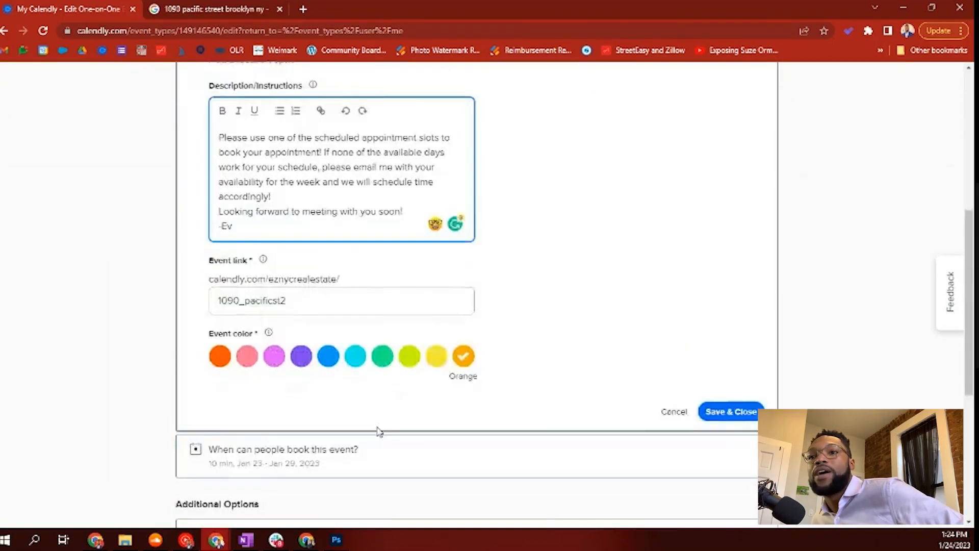
pyautogui.click(376, 402)
pyautogui.scroll(-5, 377, 403)
pyautogui.scroll(-2, 380, 403)
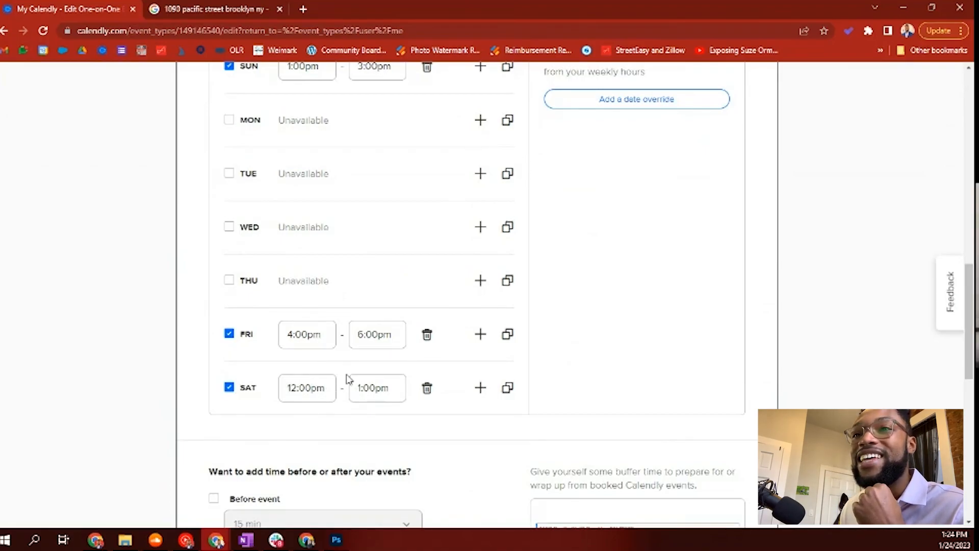
pyautogui.scroll(3, 347, 379)
pyautogui.scroll(-1, 343, 377)
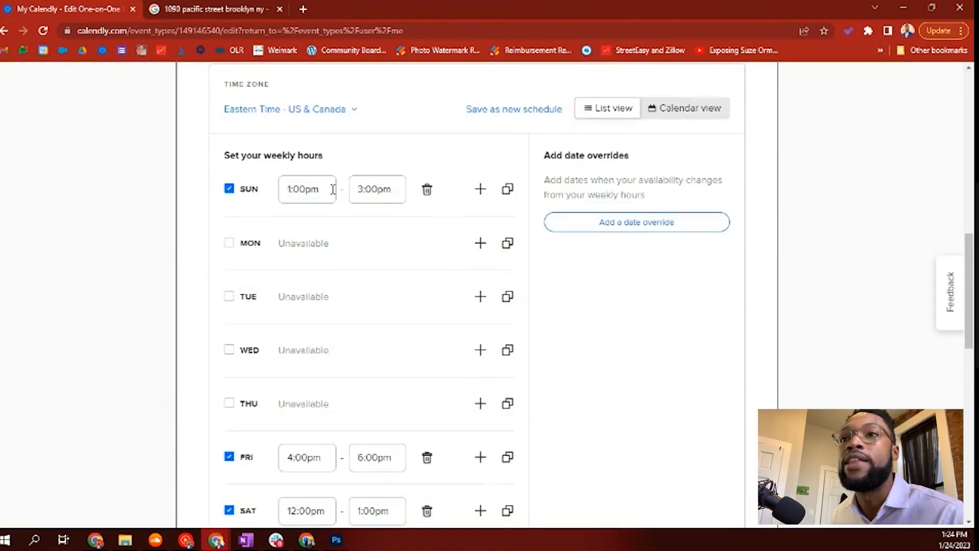
# Step: Change Sunday's hours to 2:00pm–3:00pm
pyautogui.click(358, 190)
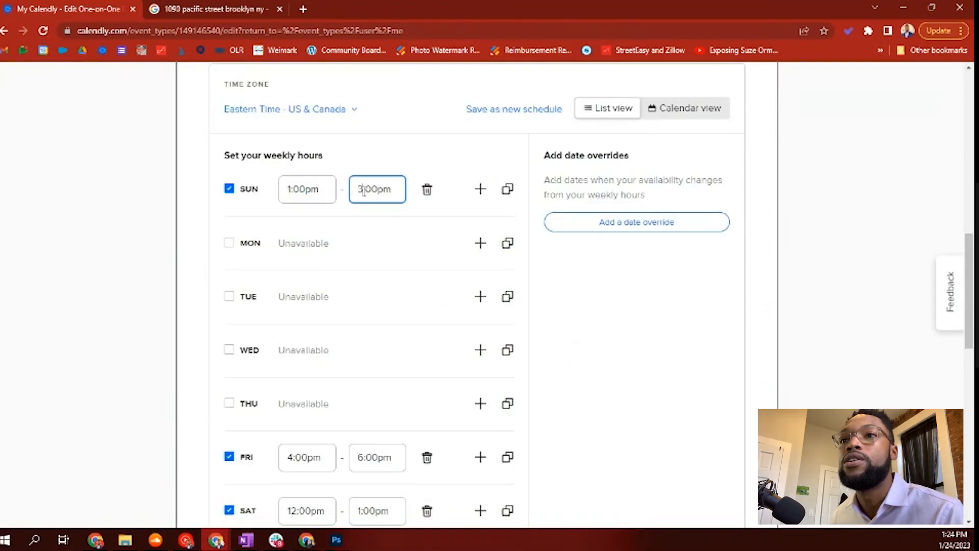
pyautogui.press('BackSpace')
pyautogui.write('2')
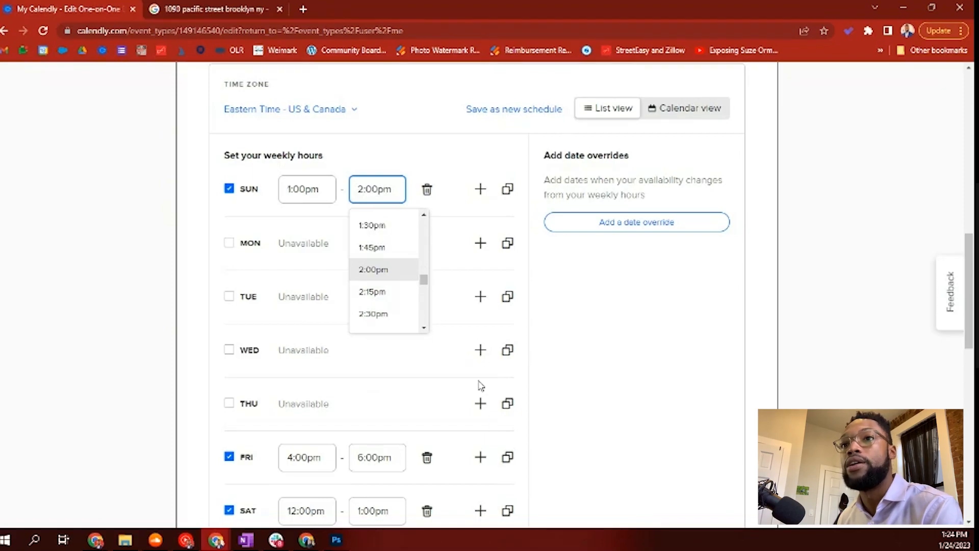
pyautogui.press('Return')
pyautogui.click(290, 189)
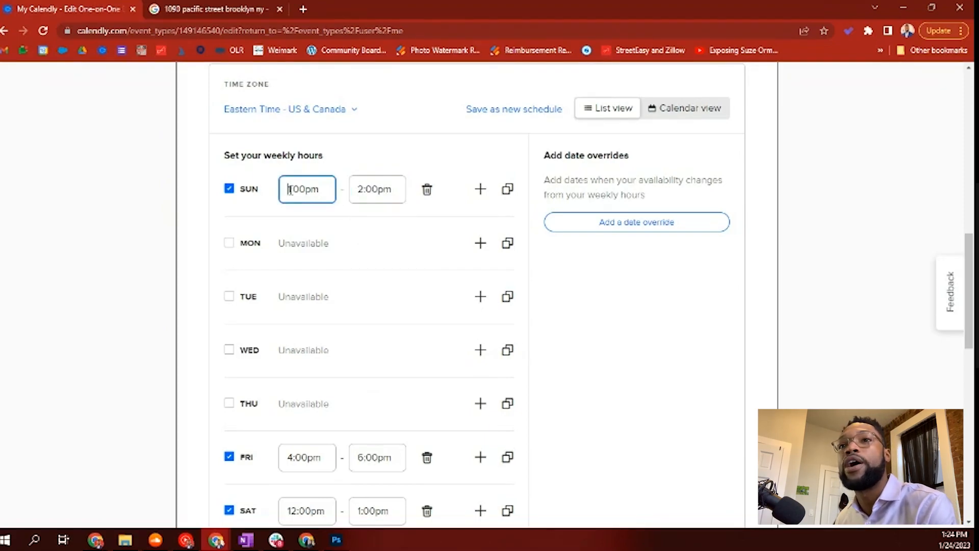
pyautogui.press('BackSpace')
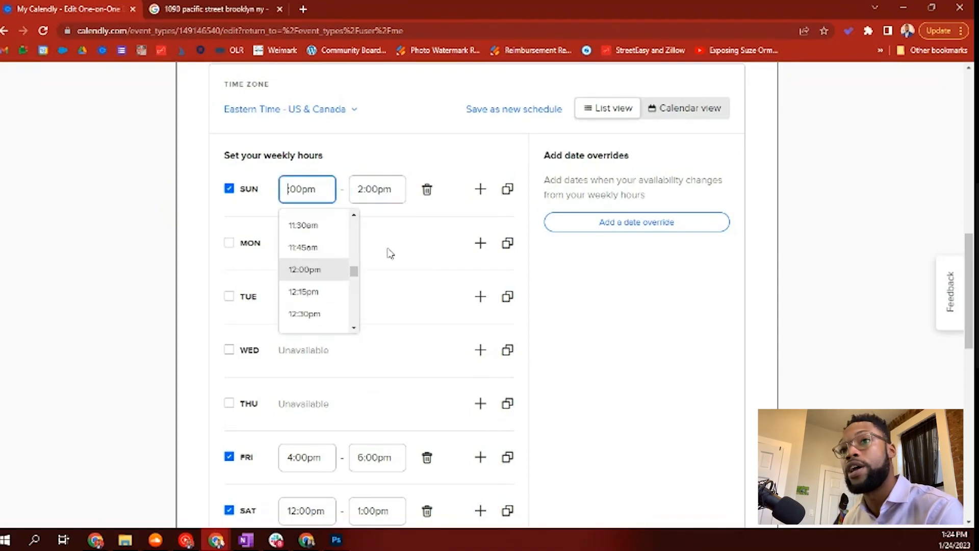
pyautogui.write('2')
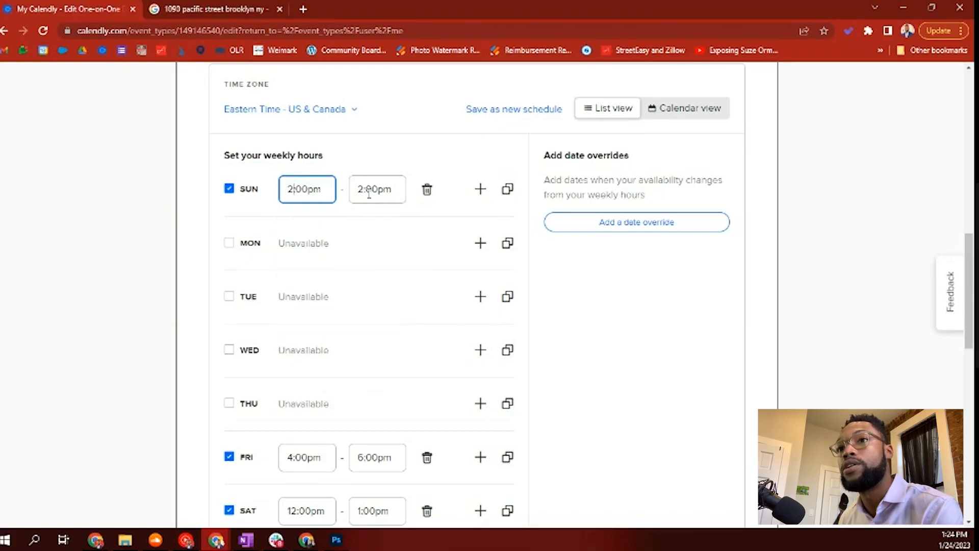
pyautogui.click(365, 189)
pyautogui.press('BackSpace')
pyautogui.write('3')
pyautogui.click(389, 150)
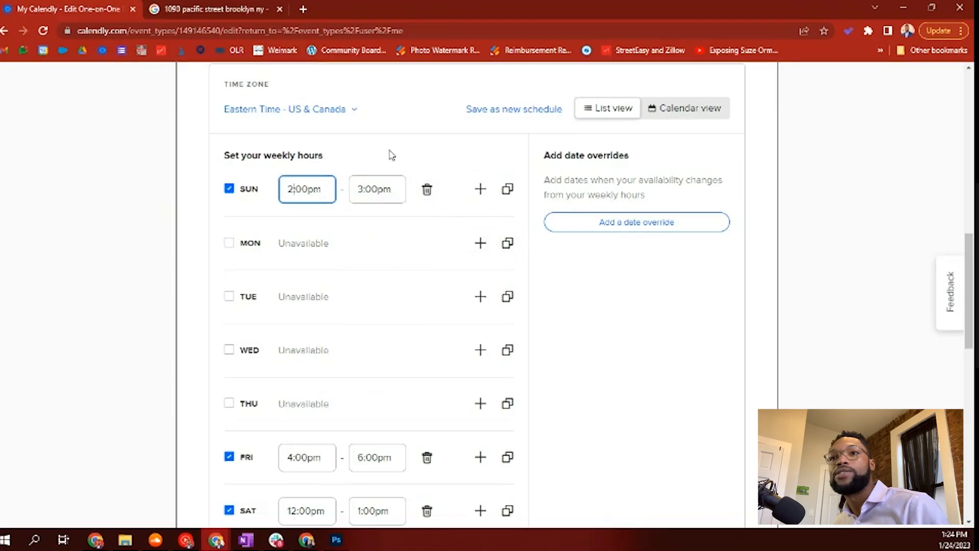
# Step: Scroll down to the buffer-time question and highlight it
pyautogui.scroll(-1, 355, 238)
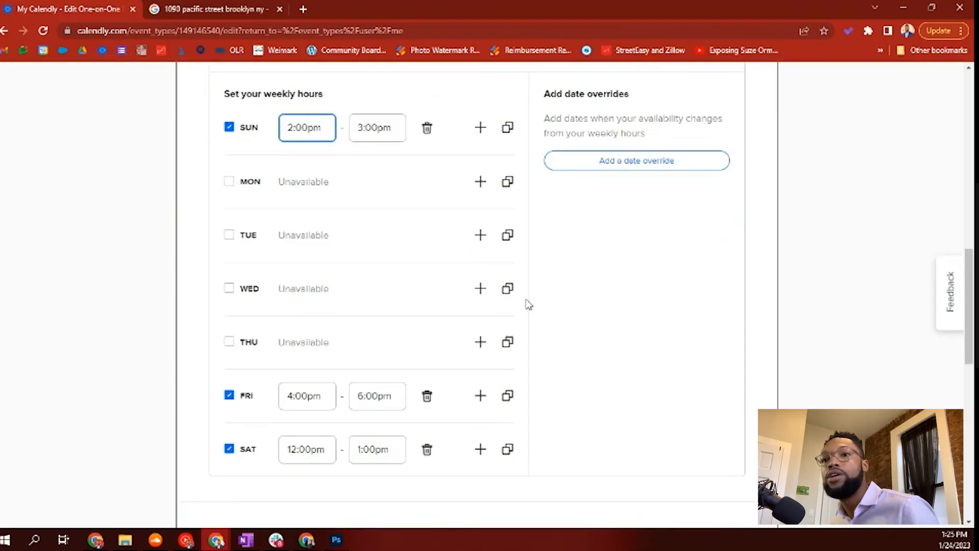
pyautogui.scroll(-5, 462, 374)
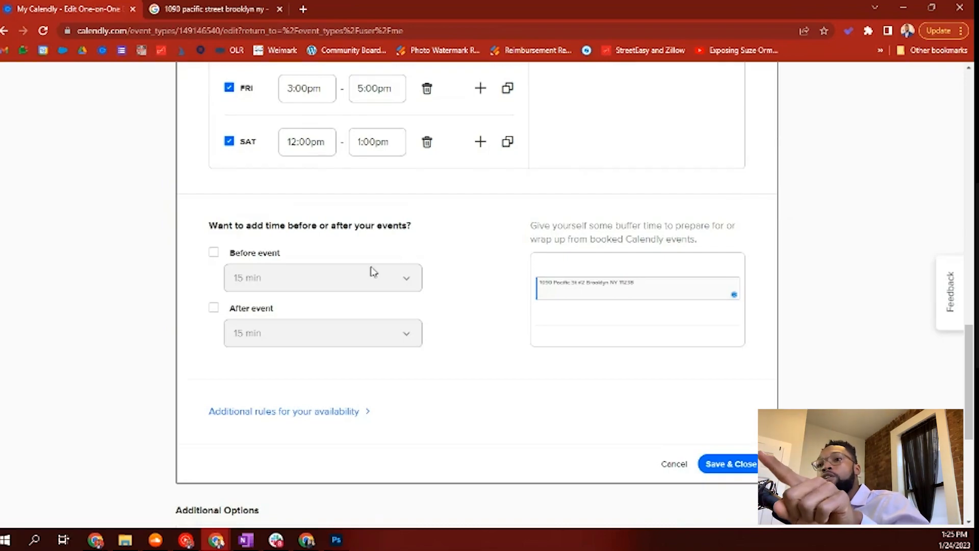
pyautogui.moveTo(229, 224); pyautogui.dragTo(409, 225)
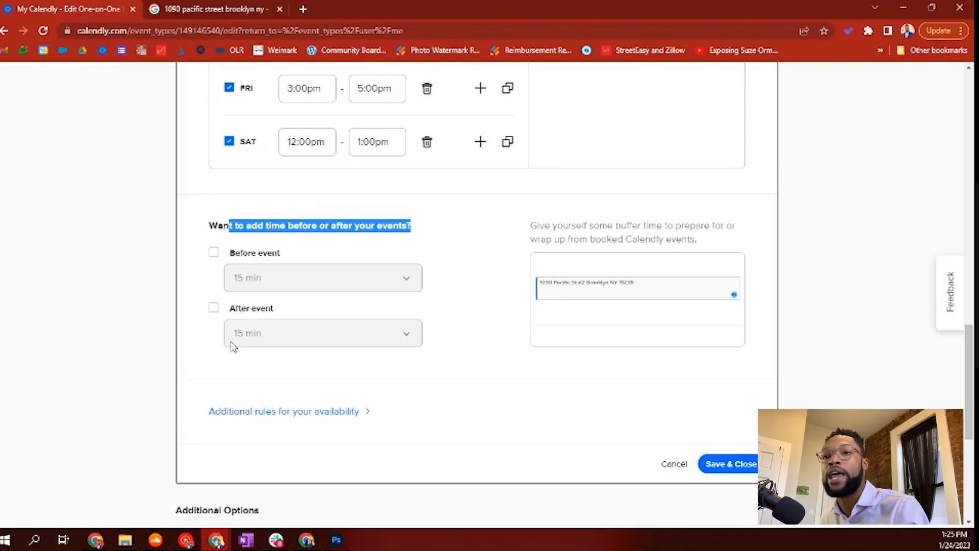
# Step: Expand the additional availability rules and review the start time increments
pyautogui.scroll(-2, 276, 341)
pyautogui.click(326, 289)
pyautogui.scroll(-3, 481, 365)
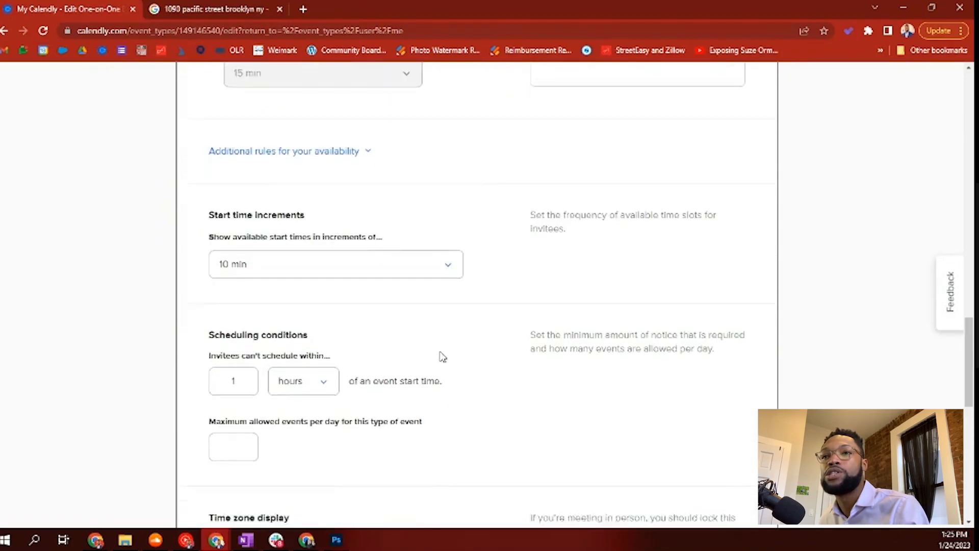
pyautogui.moveTo(219, 189); pyautogui.dragTo(387, 196)
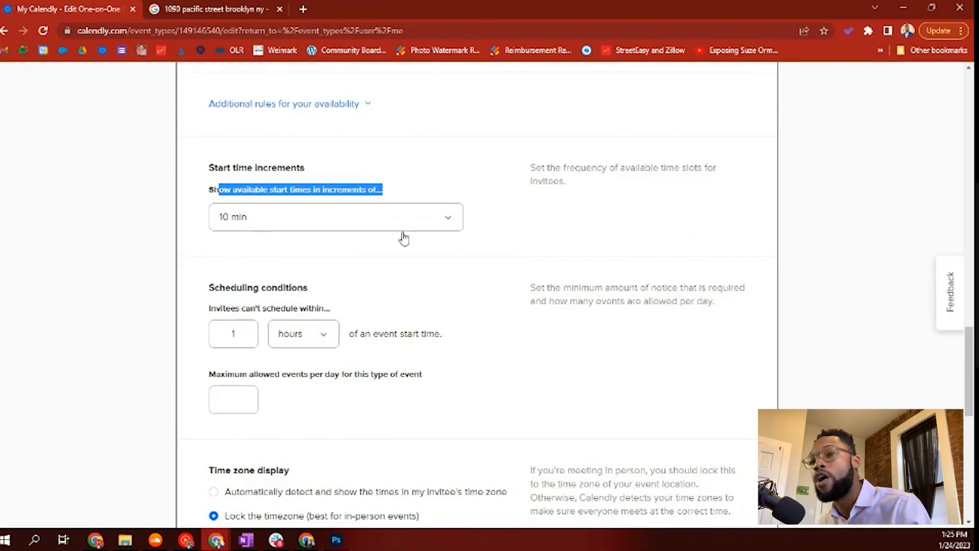
pyautogui.scroll(-1, 391, 270)
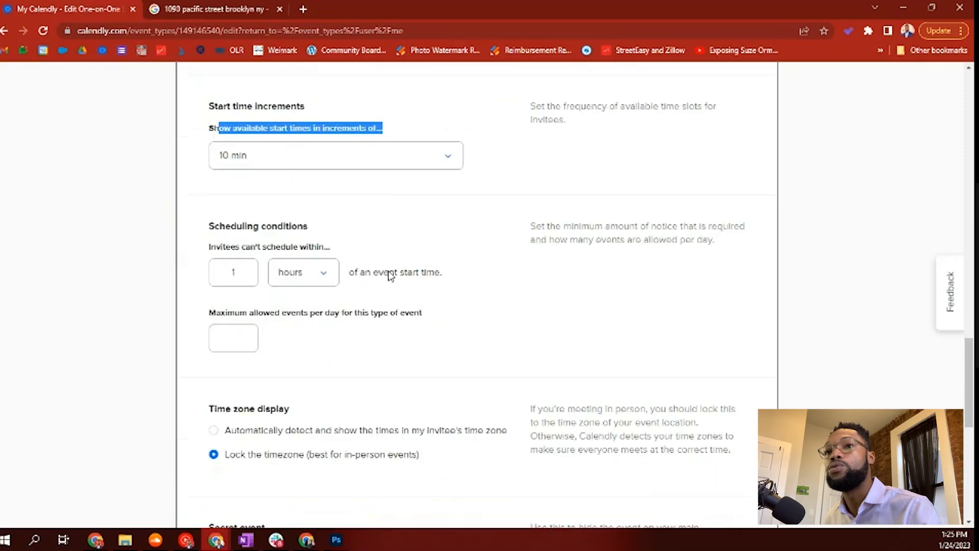
pyautogui.scroll(-1, 348, 298)
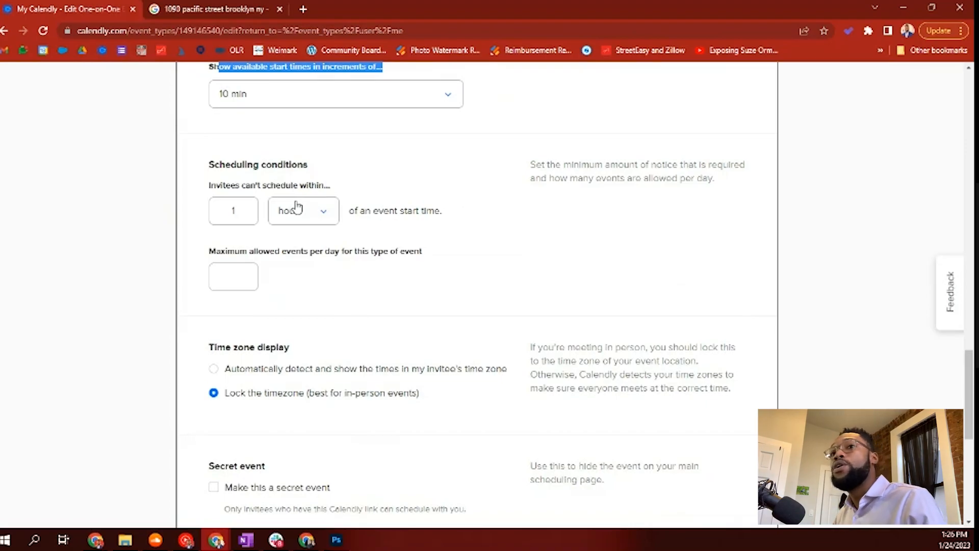
# Step: Set the minimum scheduling notice to 2 hours and save the availability settings
pyautogui.click(286, 217)
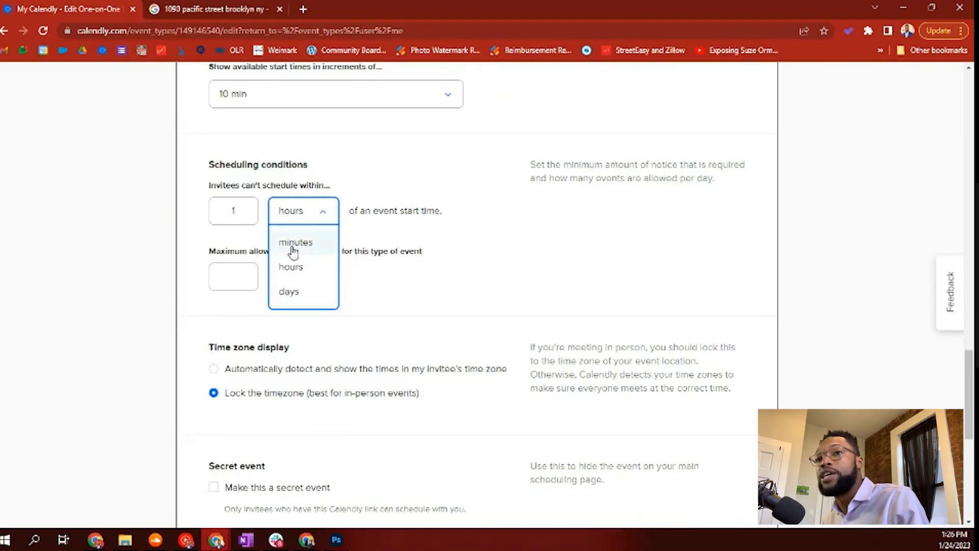
pyautogui.click(295, 270)
pyautogui.moveTo(241, 212); pyautogui.dragTo(135, 222)
pyautogui.write('2')
pyautogui.click(588, 206)
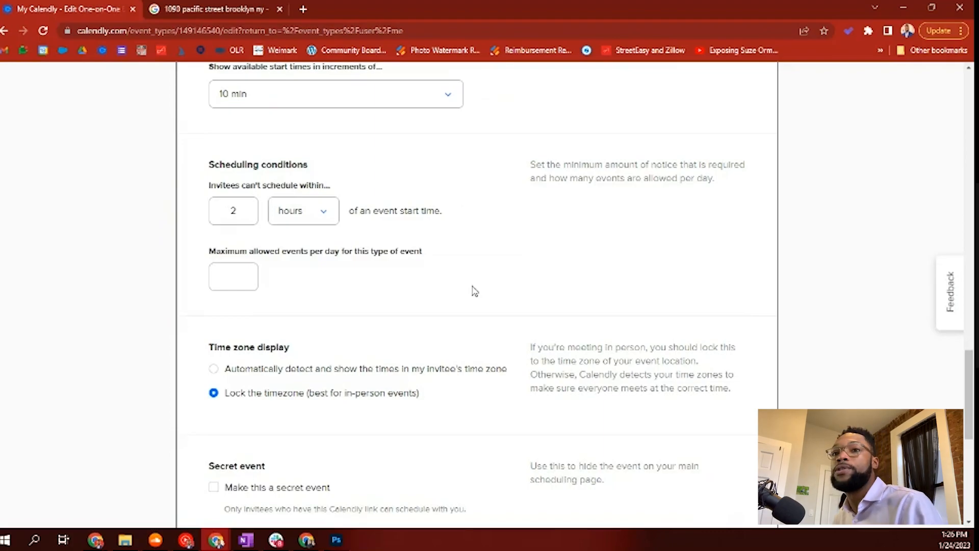
pyautogui.scroll(-2, 439, 183)
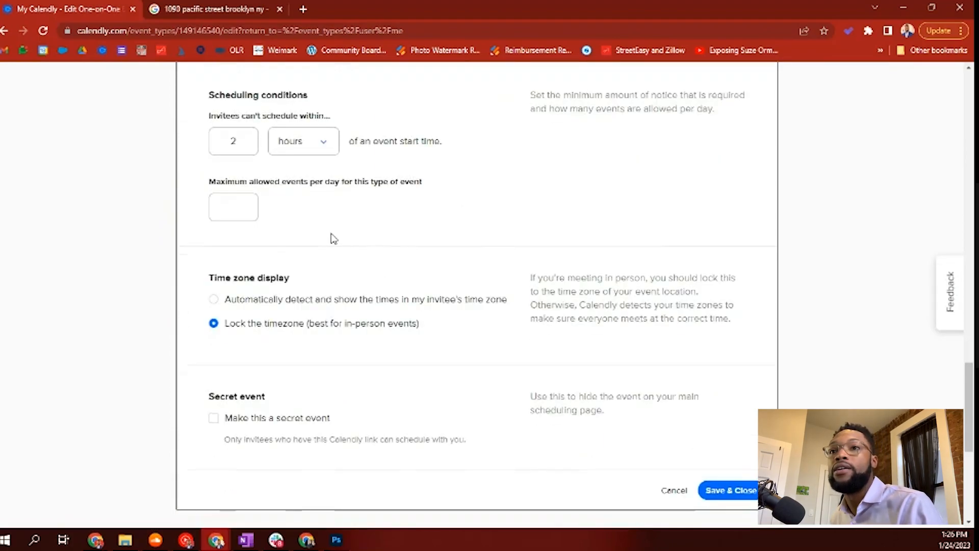
pyautogui.scroll(-1, 332, 237)
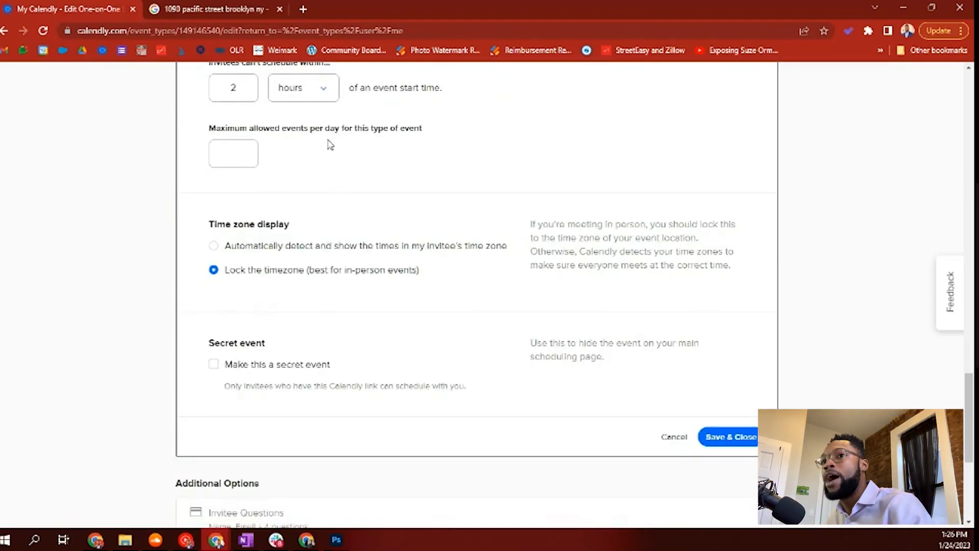
pyautogui.scroll(-2, 313, 224)
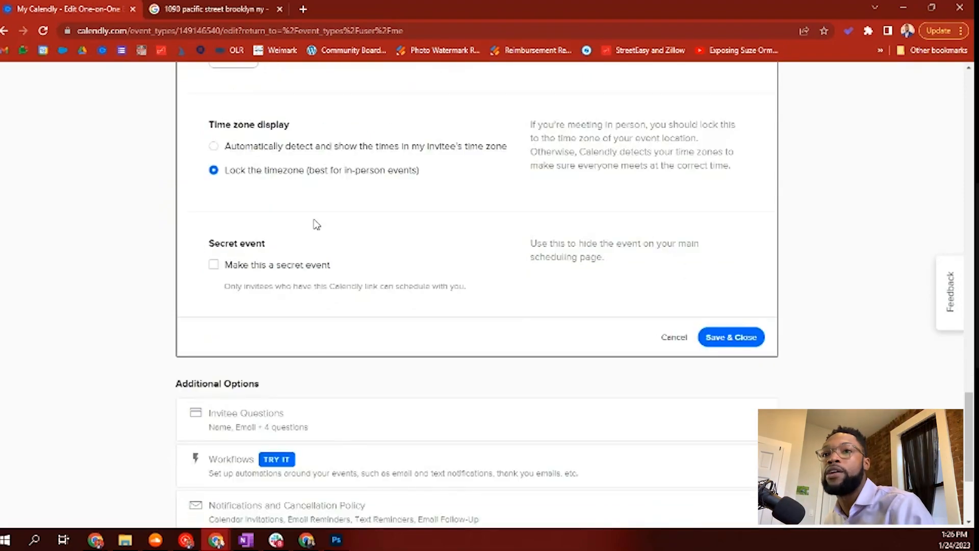
pyautogui.scroll(1, 273, 215)
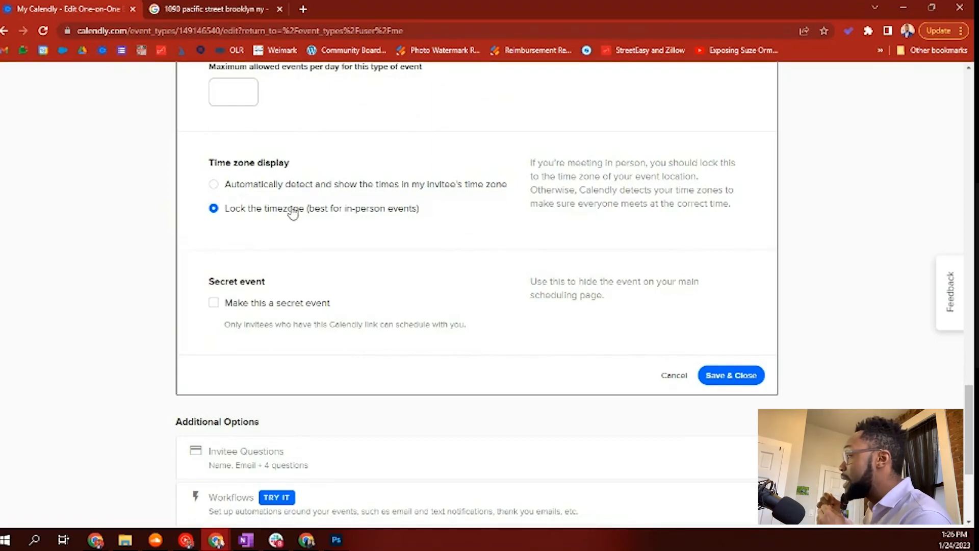
pyautogui.scroll(-1, 271, 283)
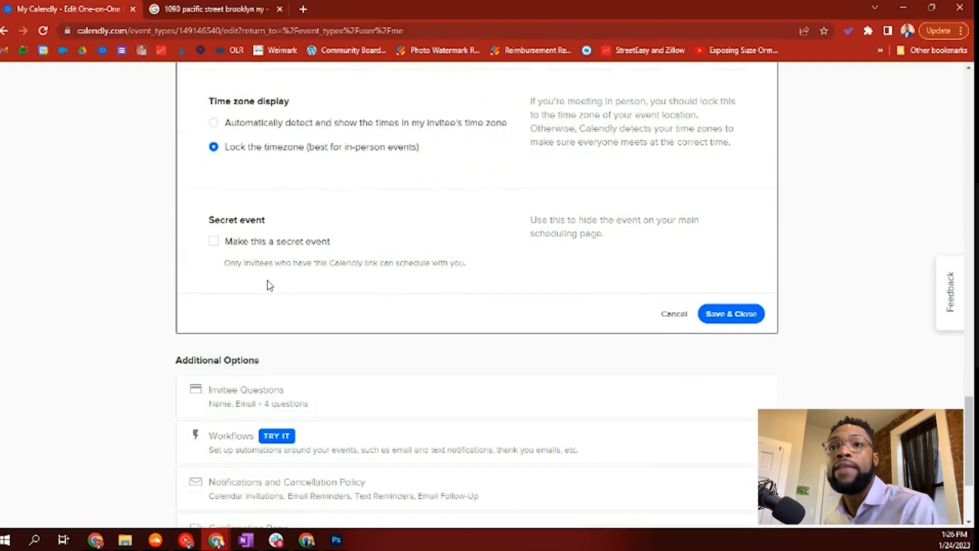
pyautogui.scroll(-1, 285, 261)
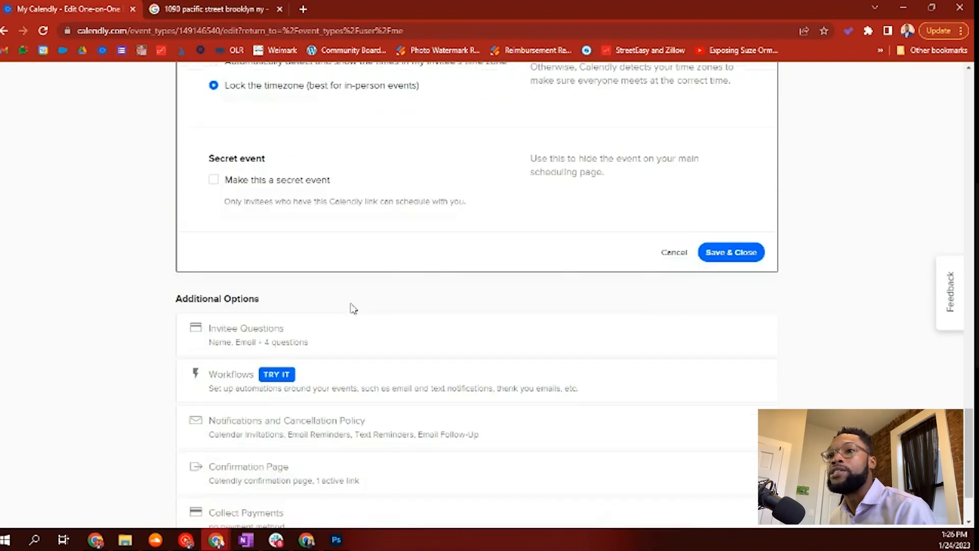
pyautogui.click(724, 254)
pyautogui.click(334, 240)
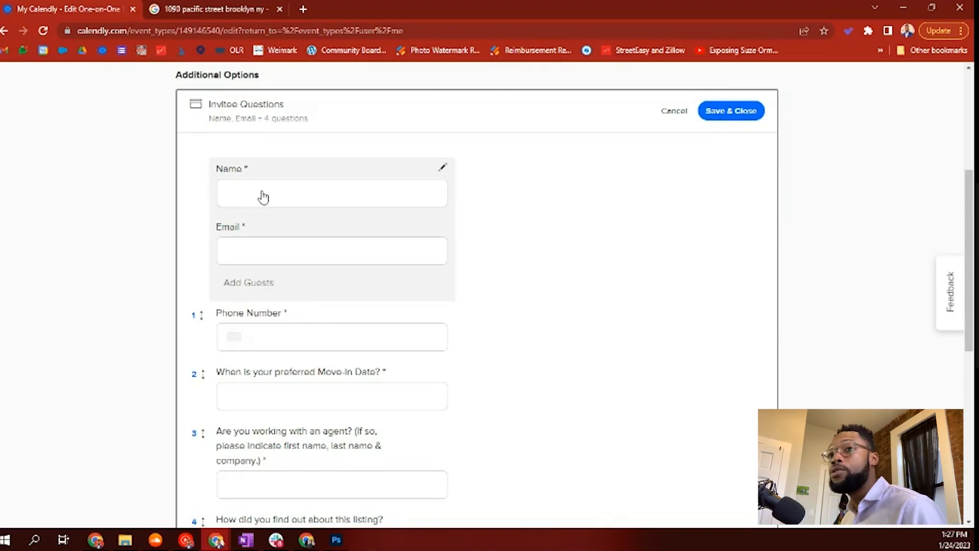
# Step: Open invitee questions 3 and 4 for editing, closing each without changes
pyautogui.scroll(-2, 273, 205)
pyautogui.scroll(1, 277, 182)
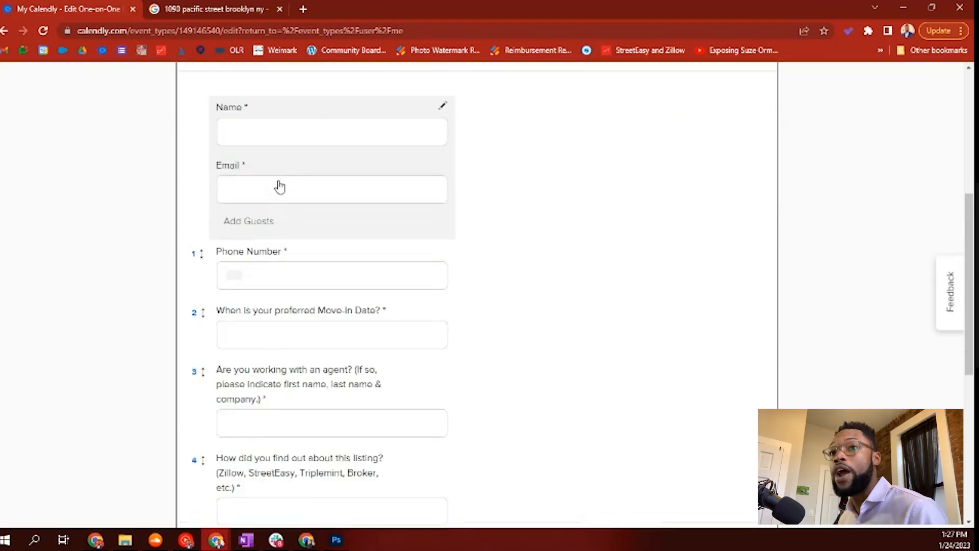
pyautogui.scroll(-1, 261, 258)
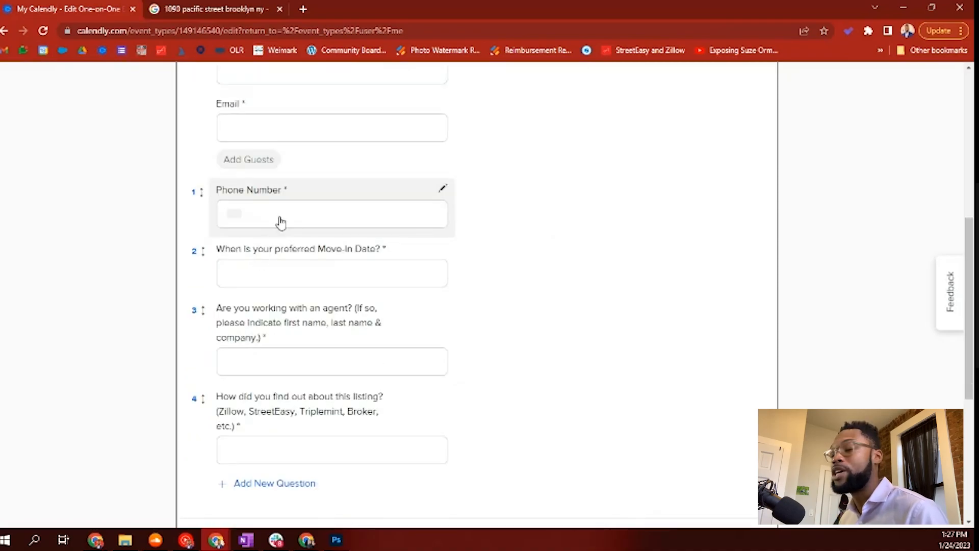
pyautogui.scroll(-1, 287, 223)
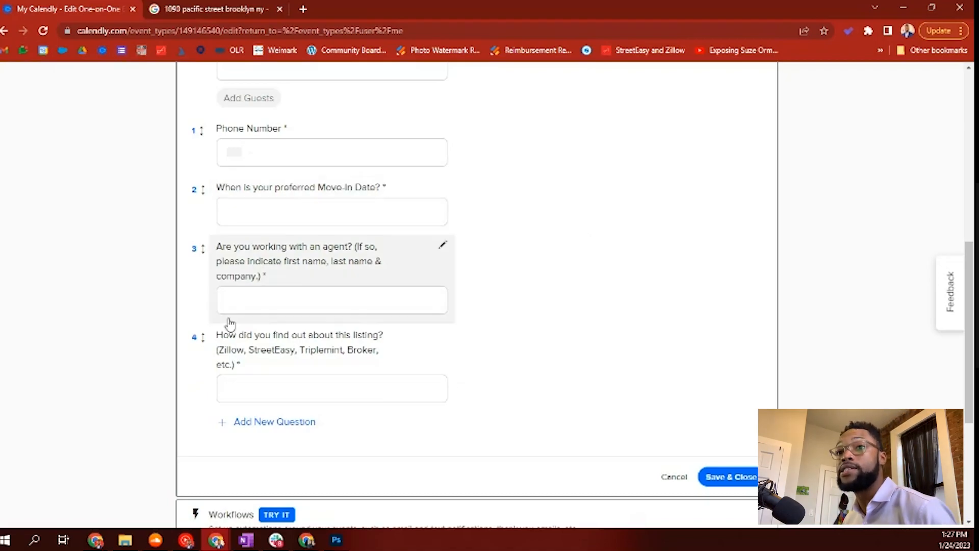
pyautogui.click(276, 277)
pyautogui.click(342, 284)
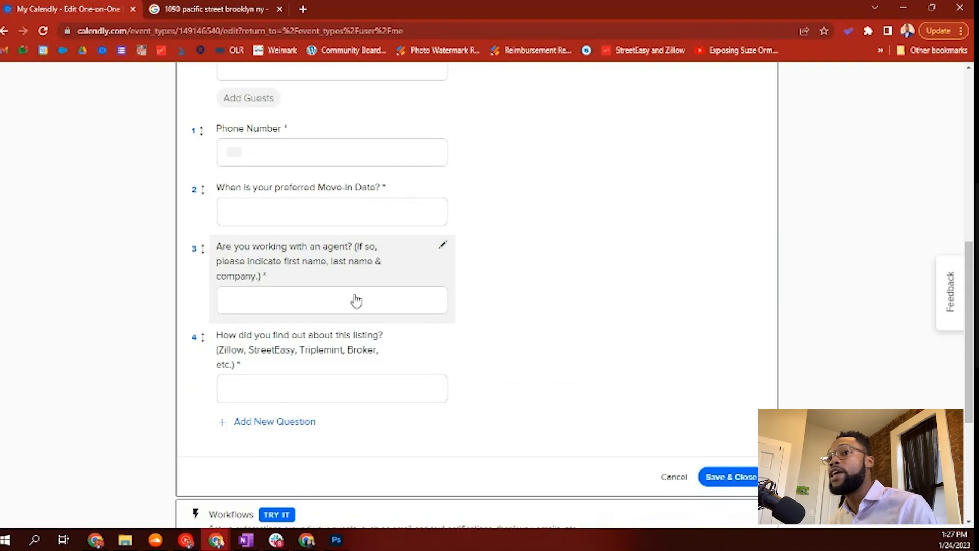
pyautogui.scroll(-1, 367, 338)
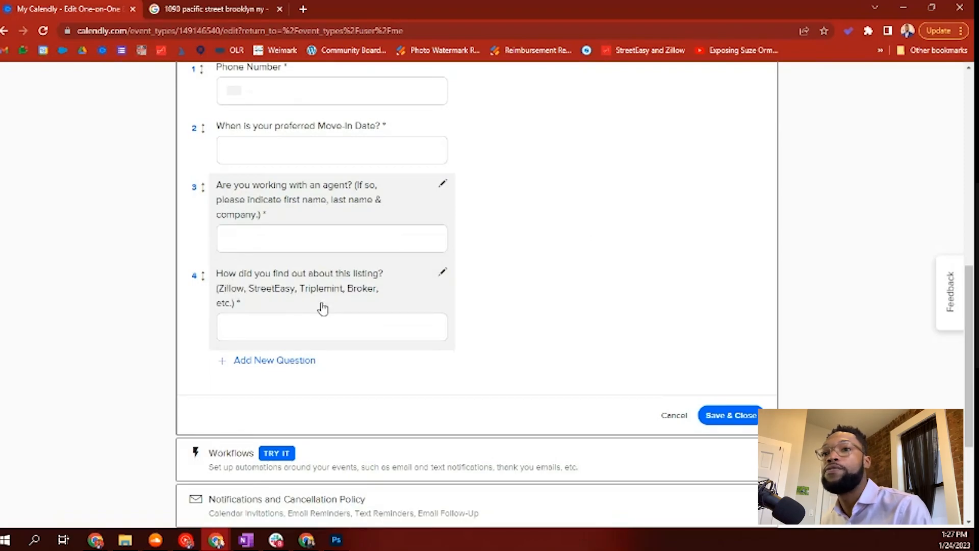
pyautogui.click(280, 335)
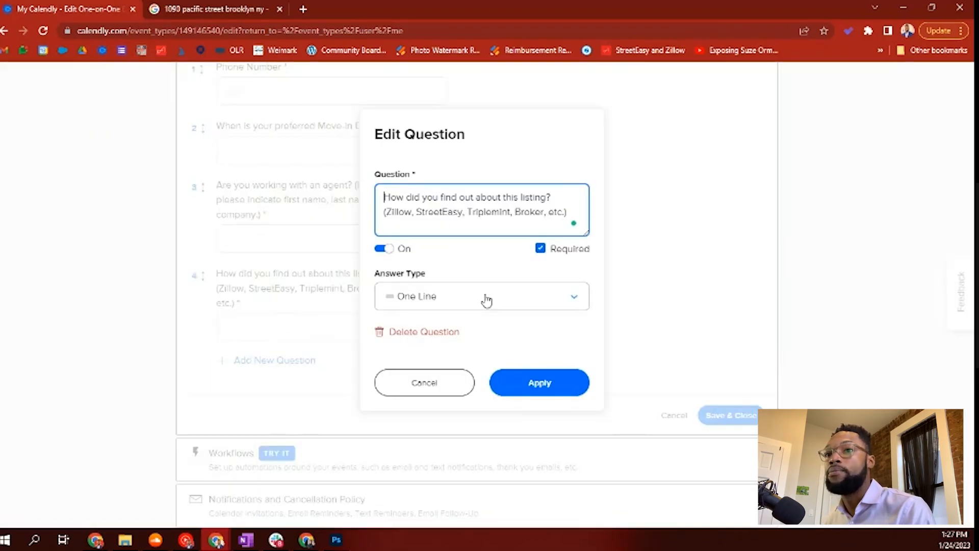
pyautogui.click(421, 382)
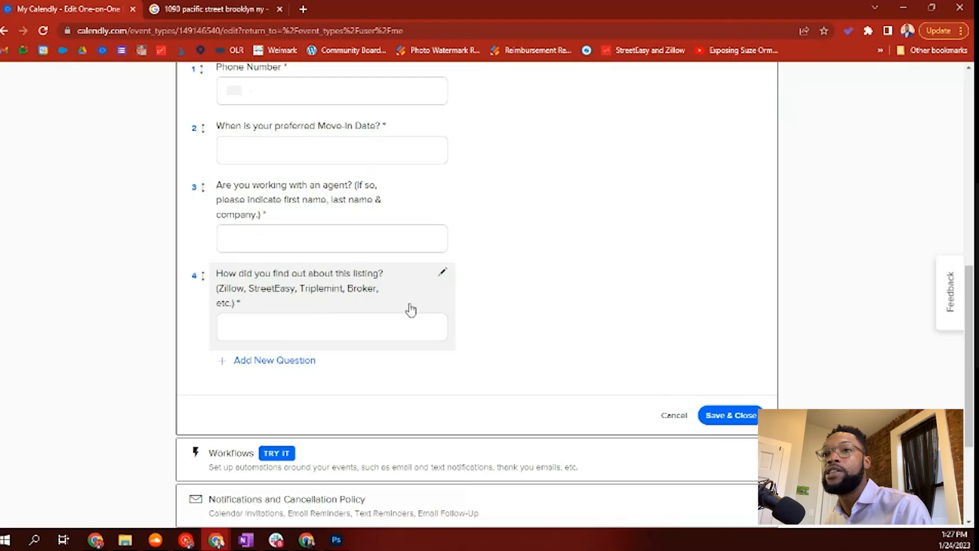
# Step: Edit question 4, replacing 'Triplemint' with The Agency's name
pyautogui.click(443, 272)
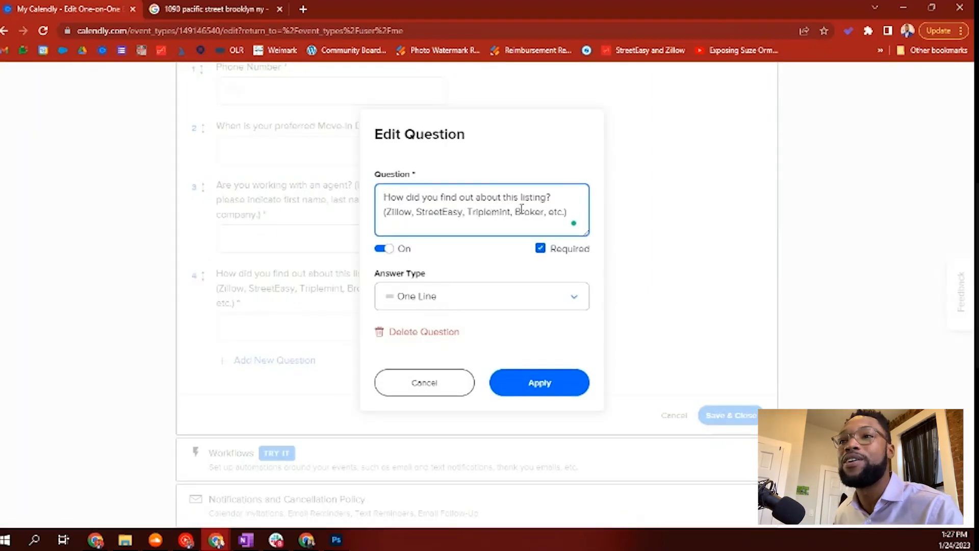
pyautogui.moveTo(509, 212); pyautogui.dragTo(475, 217)
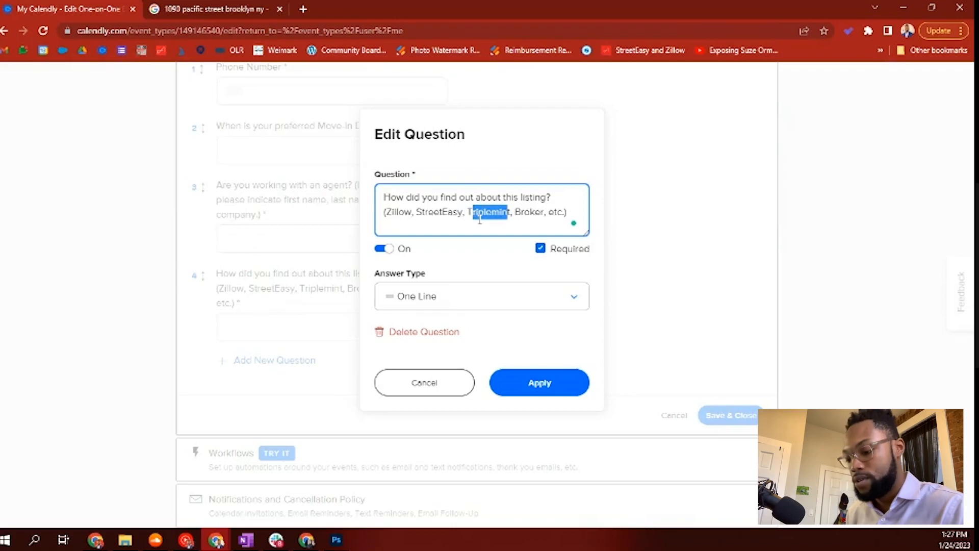
pyautogui.write('he Agency')
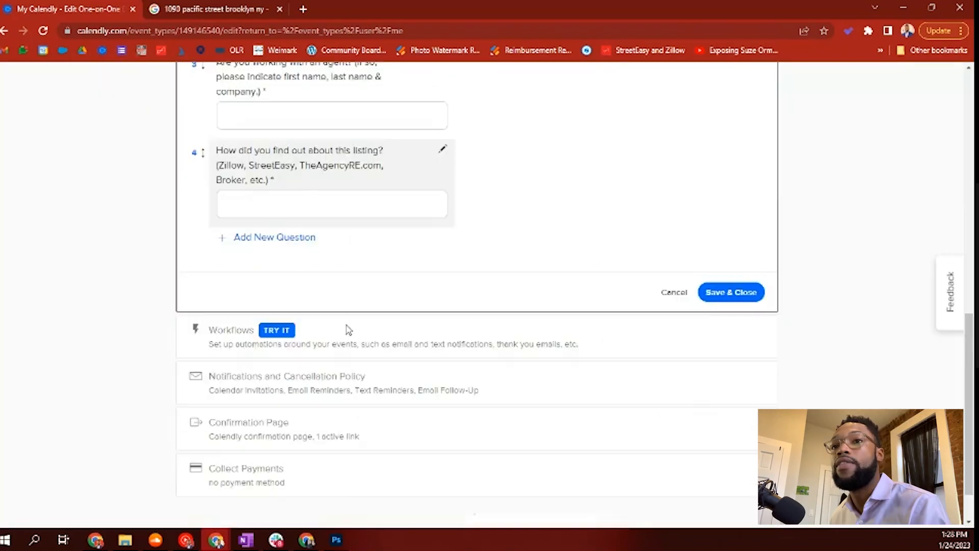
pyautogui.scroll(1, 347, 330)
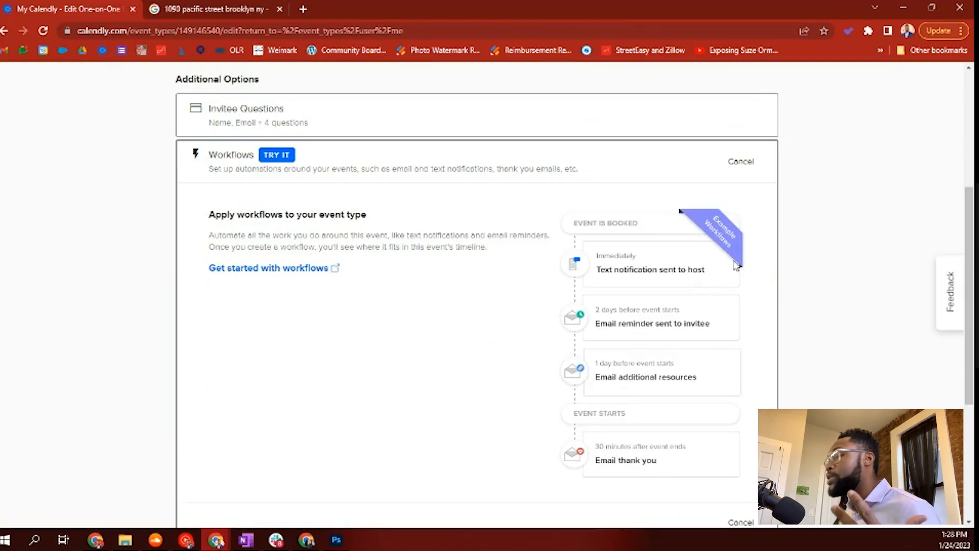
# Step: Collapse the workflows panel and open the notifications and cancellation policy settings
pyautogui.click(737, 168)
pyautogui.click(404, 332)
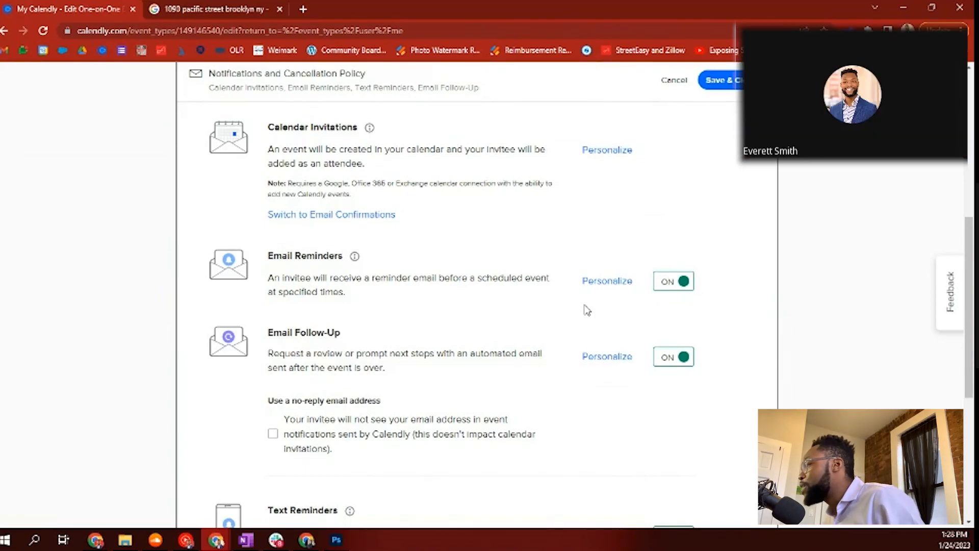
pyautogui.scroll(7, 467, 302)
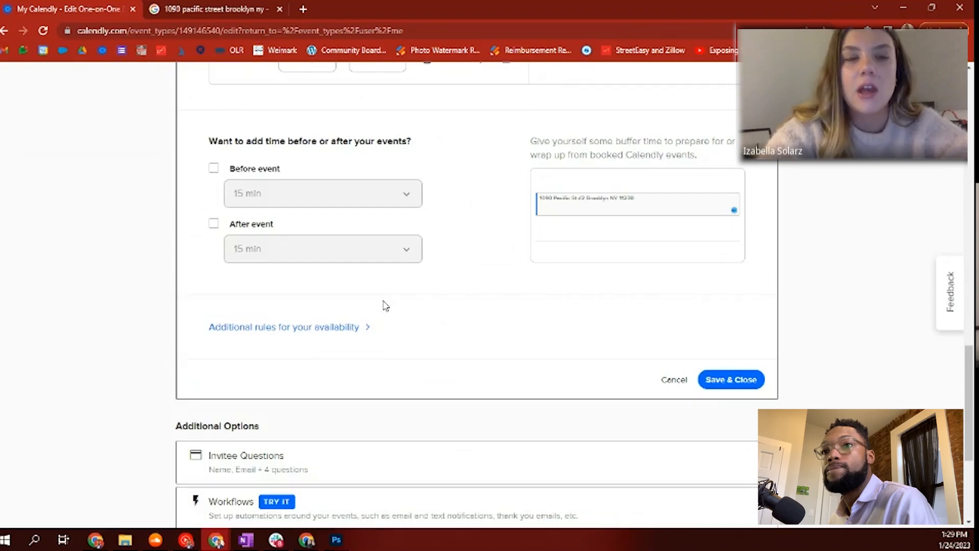
pyautogui.scroll(7, 385, 305)
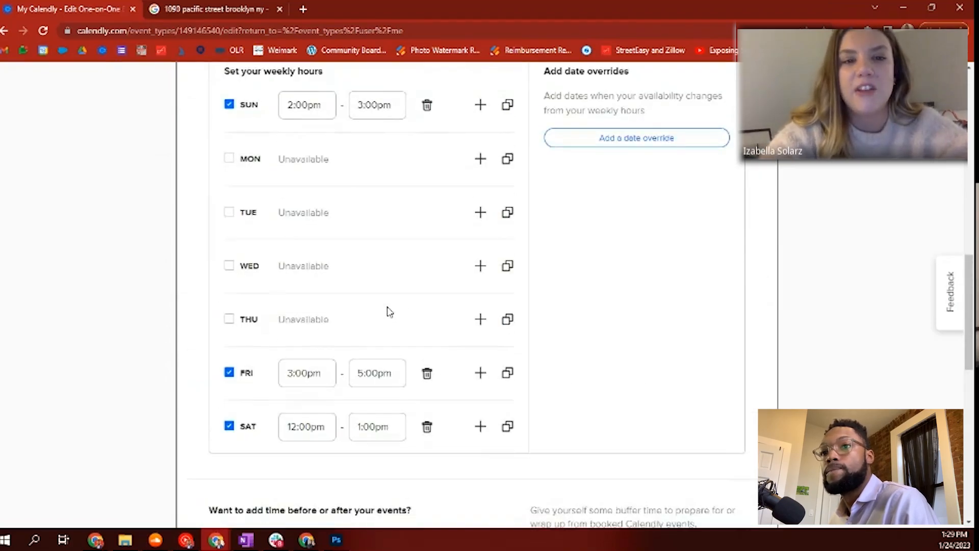
pyautogui.scroll(-5, 408, 360)
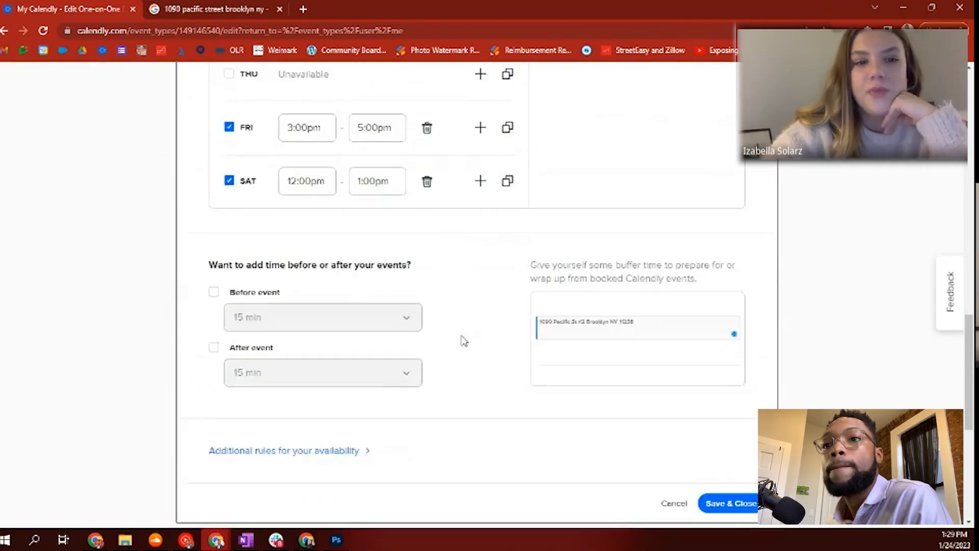
# Step: Expand the additional availability rules to check 10 min increments and 2-hour notice
pyautogui.click(322, 450)
pyautogui.scroll(-6, 363, 440)
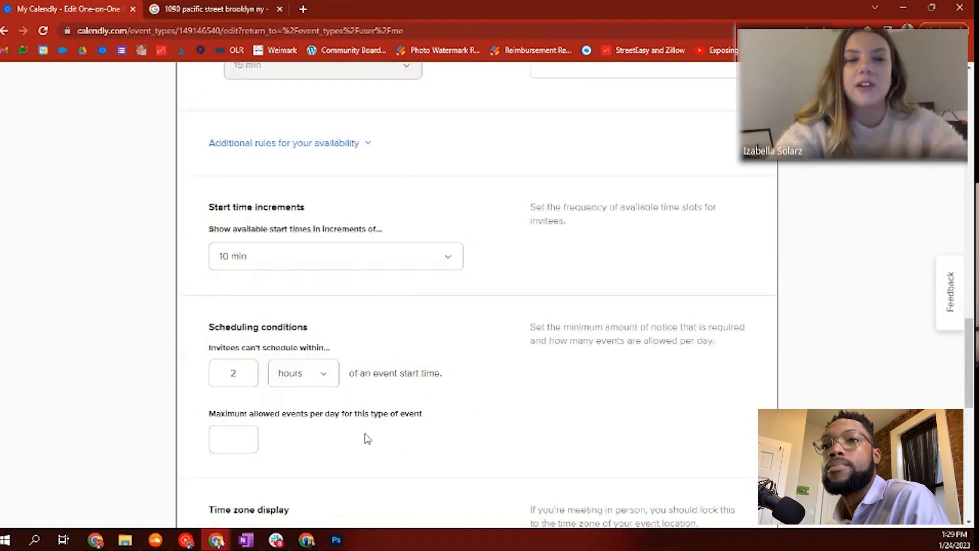
pyautogui.scroll(-5, 367, 439)
pyautogui.scroll(15, 367, 438)
pyautogui.scroll(4, 466, 442)
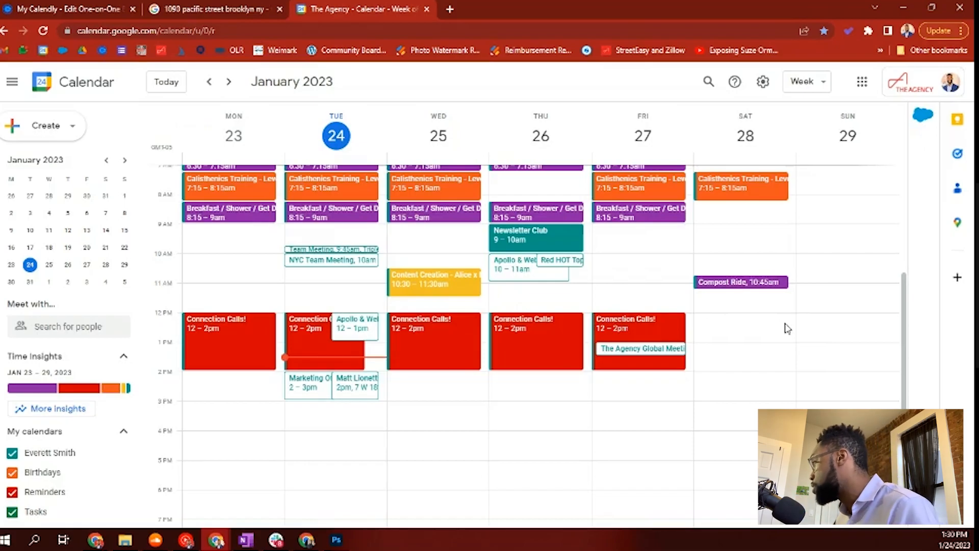
# Step: Select Friday, January 27 from 3 to 5pm in the Google Calendar week view
pyautogui.scroll(1, 715, 323)
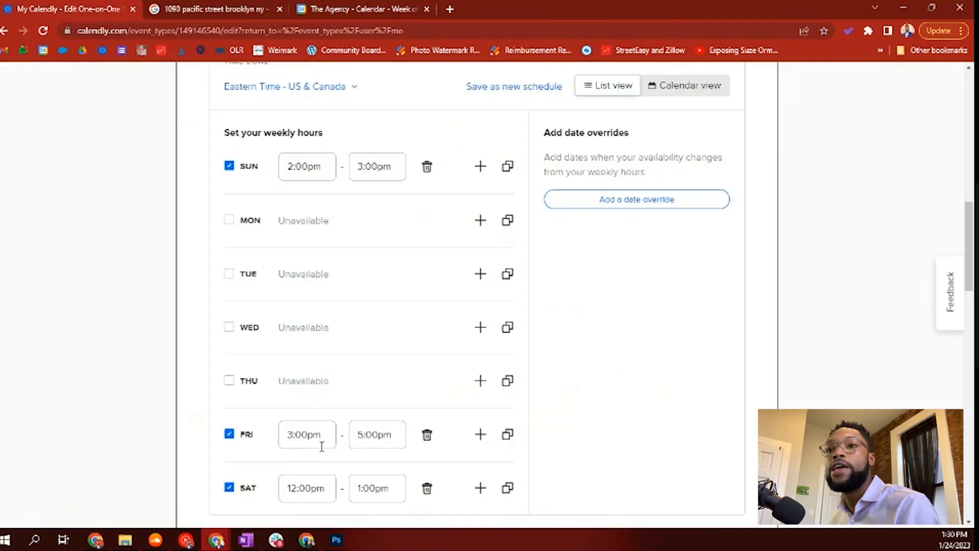
pyautogui.click(353, 11)
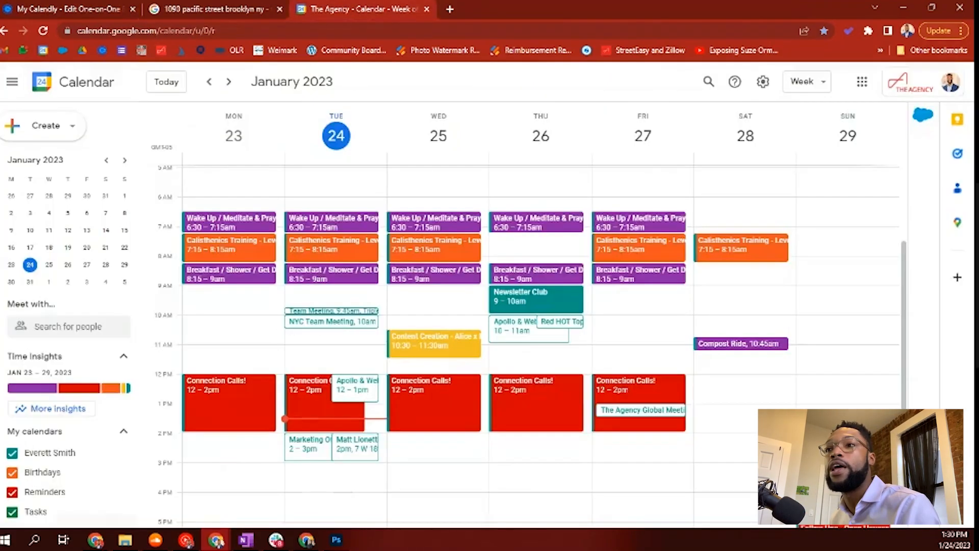
pyautogui.scroll(-2, 629, 383)
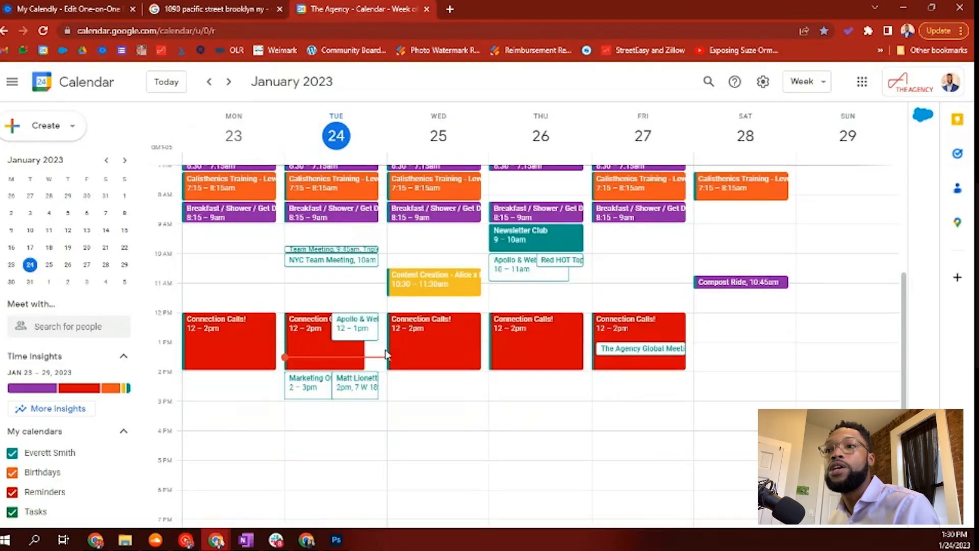
pyautogui.scroll(-2, 602, 393)
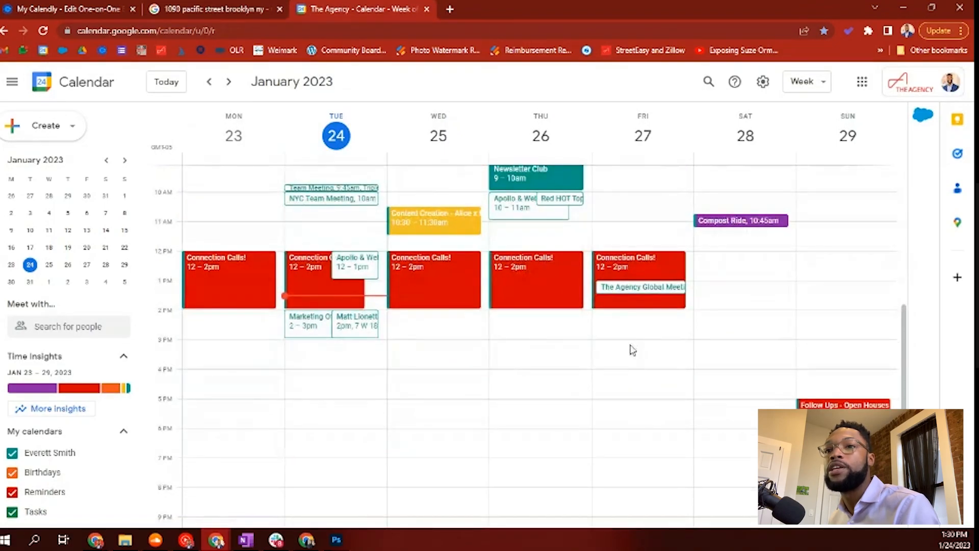
pyautogui.moveTo(632, 358); pyautogui.dragTo(631, 400)
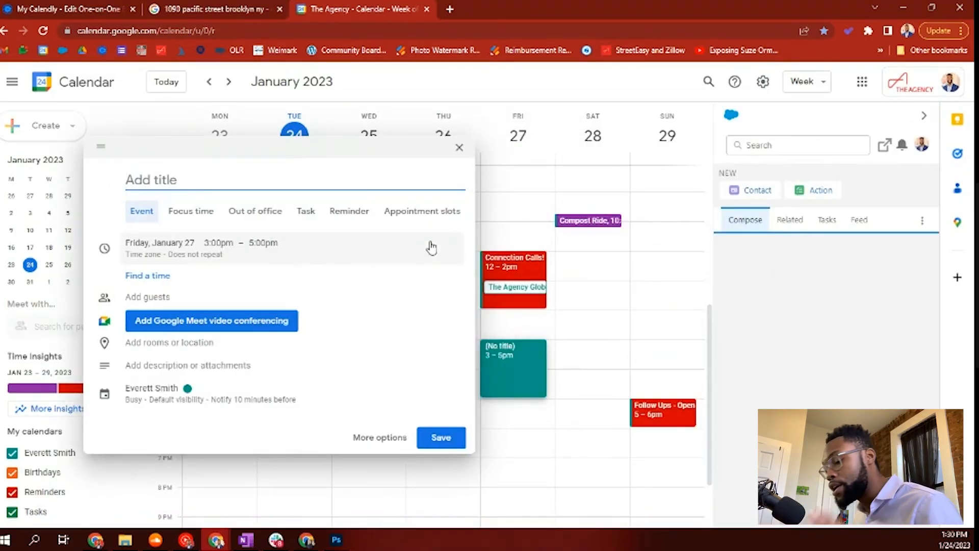
pyautogui.write('Time Block for OH')
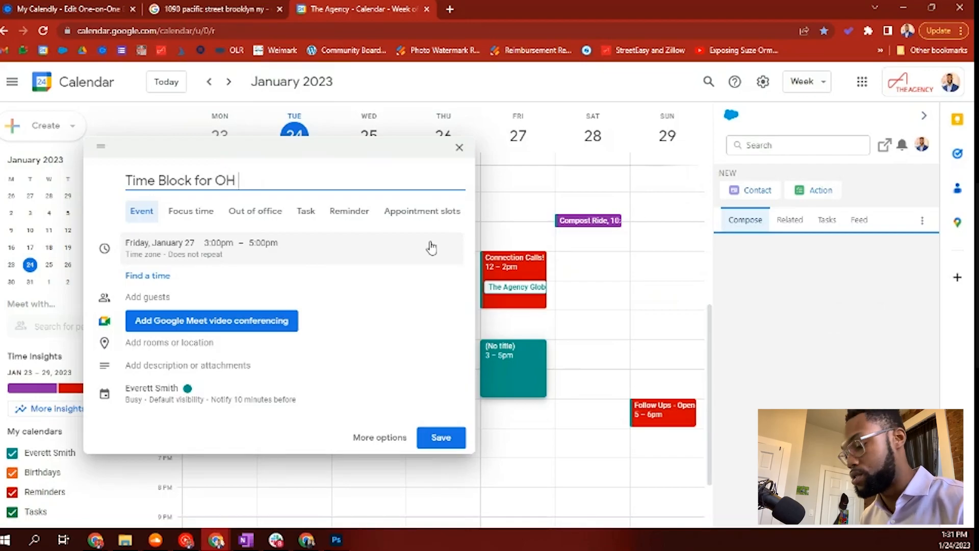
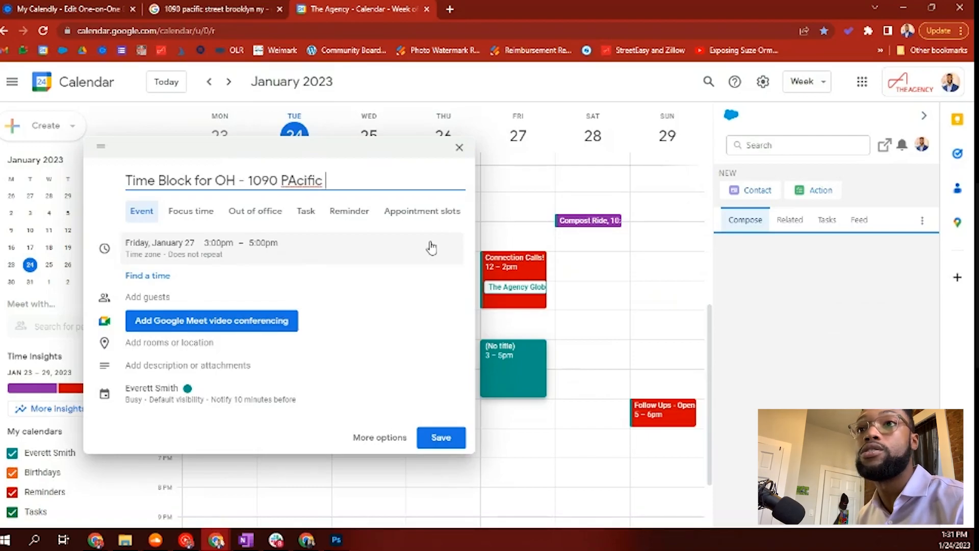
pyautogui.click(295, 180)
pyautogui.press('BackSpace')
pyautogui.write('a')
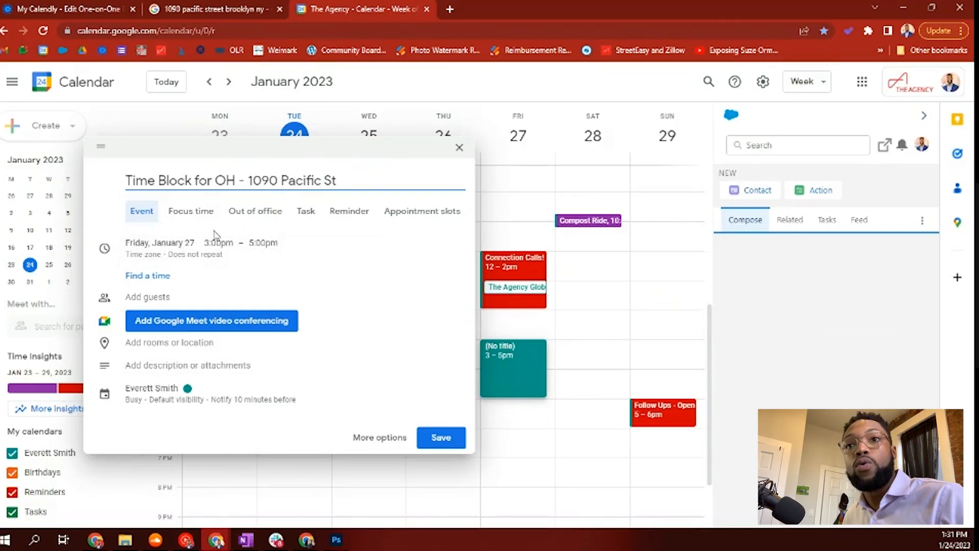
pyautogui.click(454, 444)
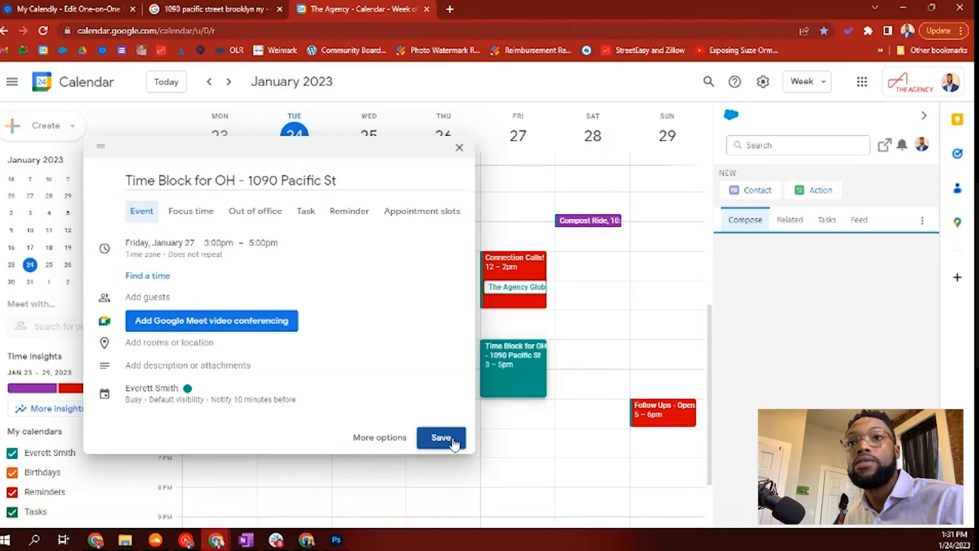
pyautogui.click(454, 444)
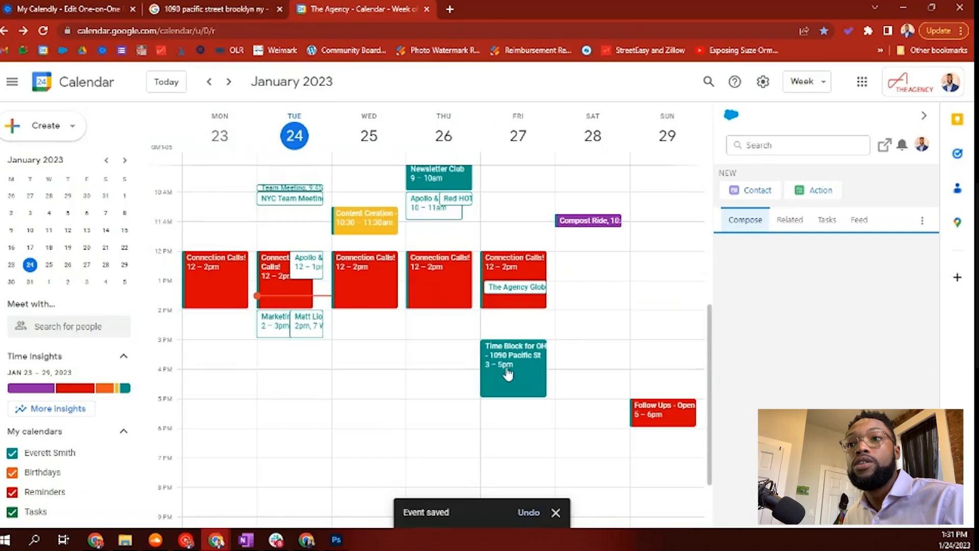
pyautogui.click(509, 370)
pyautogui.click(562, 355)
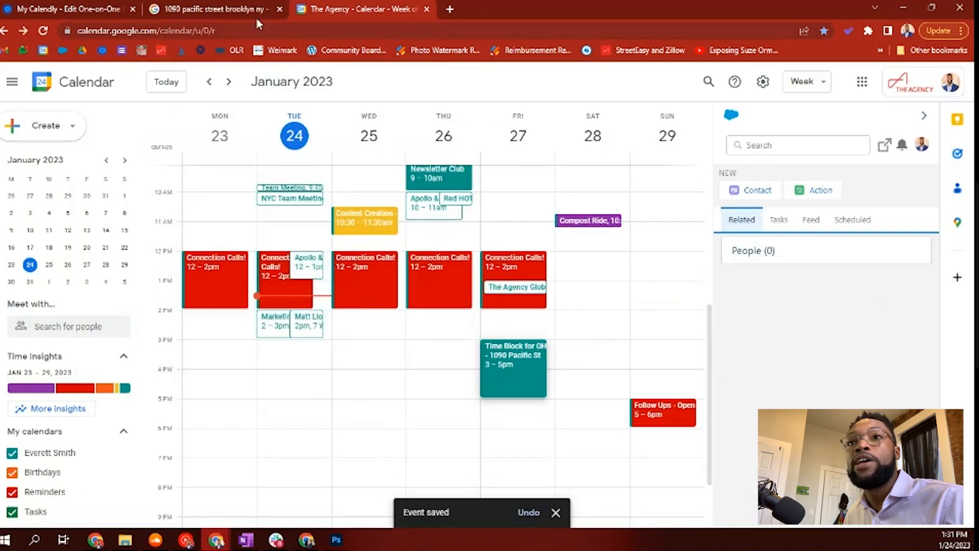
pyautogui.click(90, 7)
pyautogui.scroll(10, 734, 196)
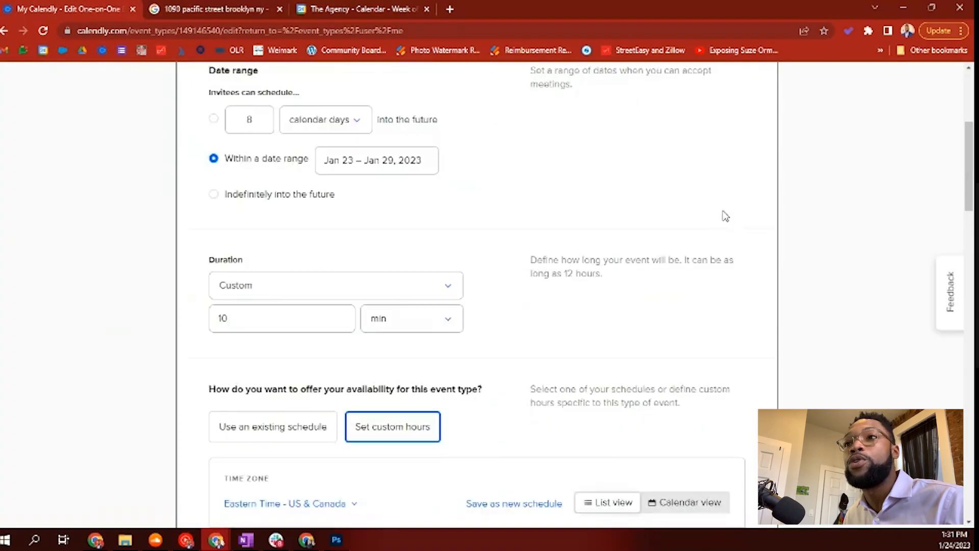
pyautogui.click(686, 132)
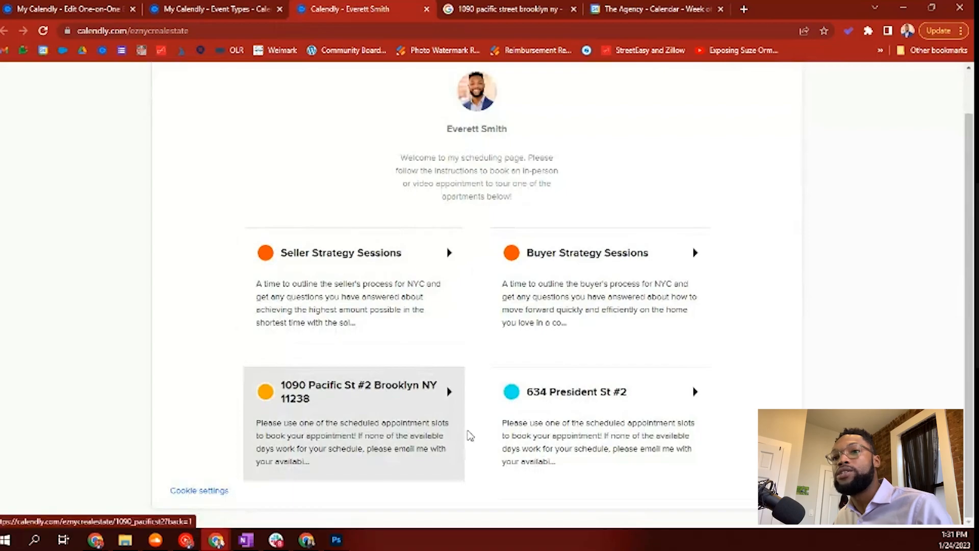
pyautogui.click(335, 419)
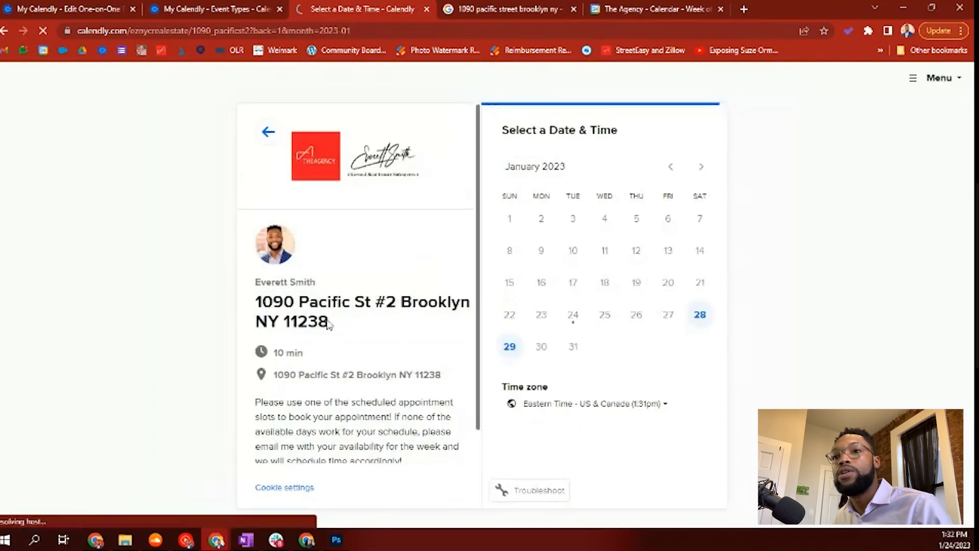
# Step: Try booking January 27, then bring up the Time Block event in Google Calendar
pyautogui.click(668, 324)
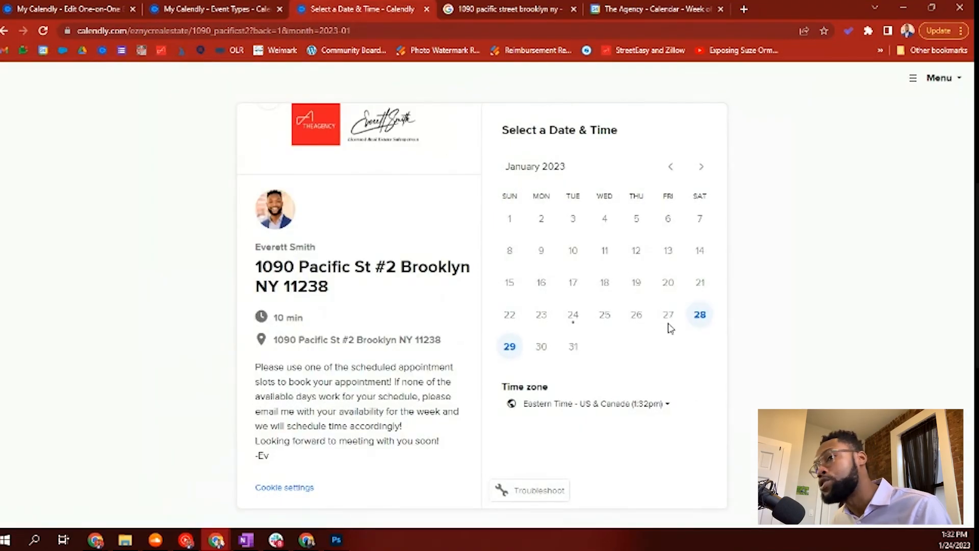
pyautogui.click(658, 10)
pyautogui.click(517, 372)
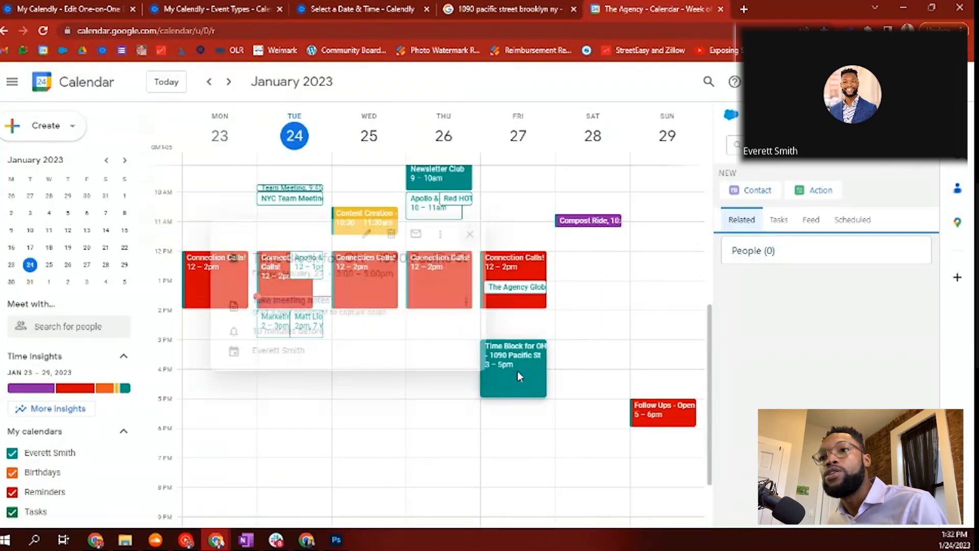
# Step: Switch the Time Block event's availability to Free, then back to Busy, and save it
pyautogui.click(357, 234)
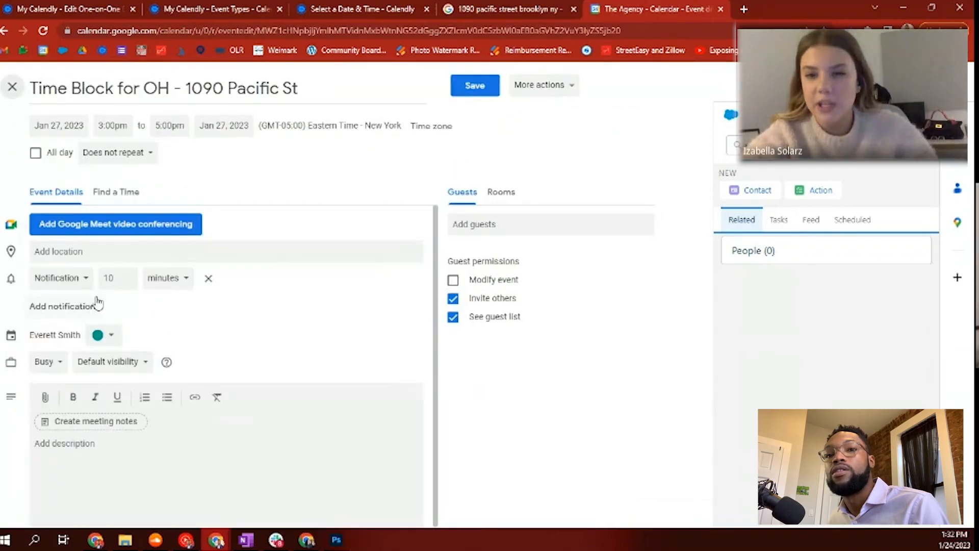
pyautogui.click(58, 365)
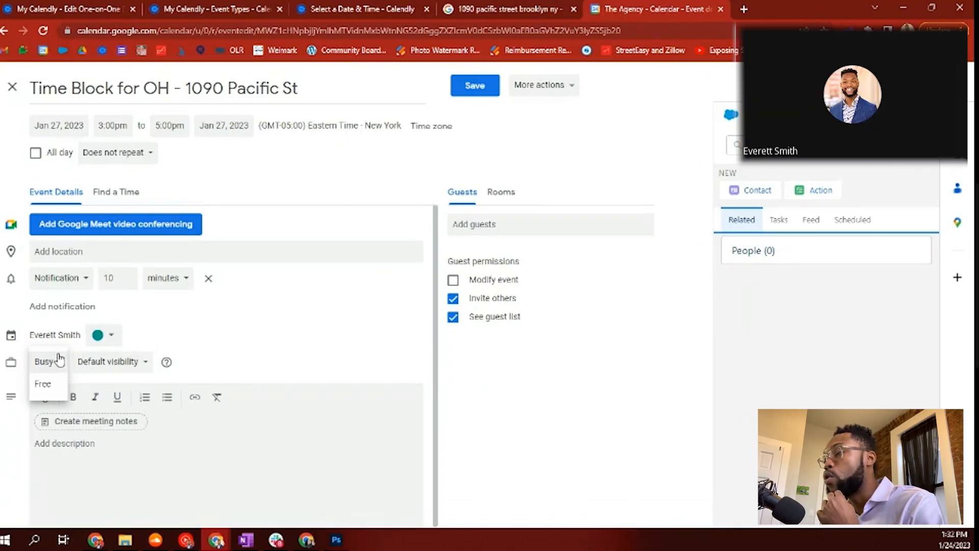
pyautogui.click(45, 384)
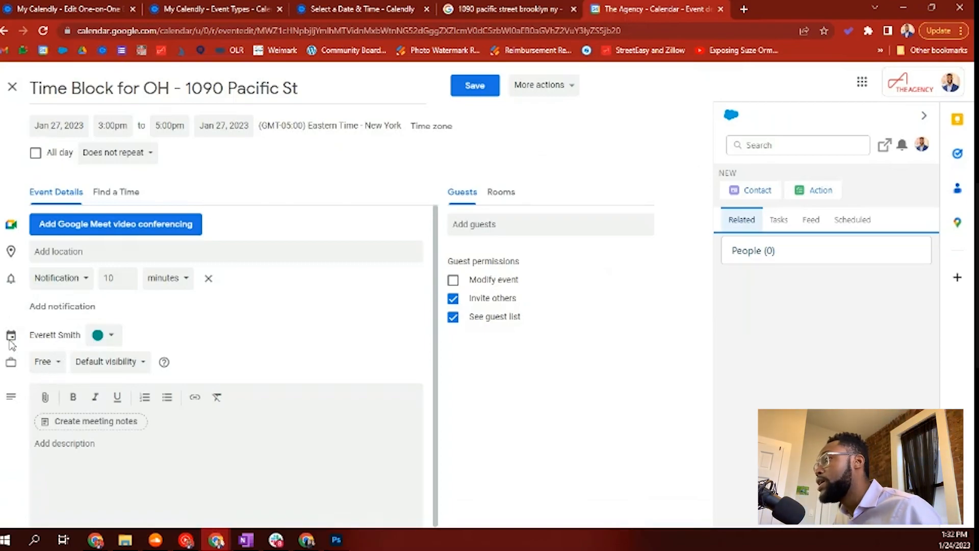
pyautogui.click(46, 362)
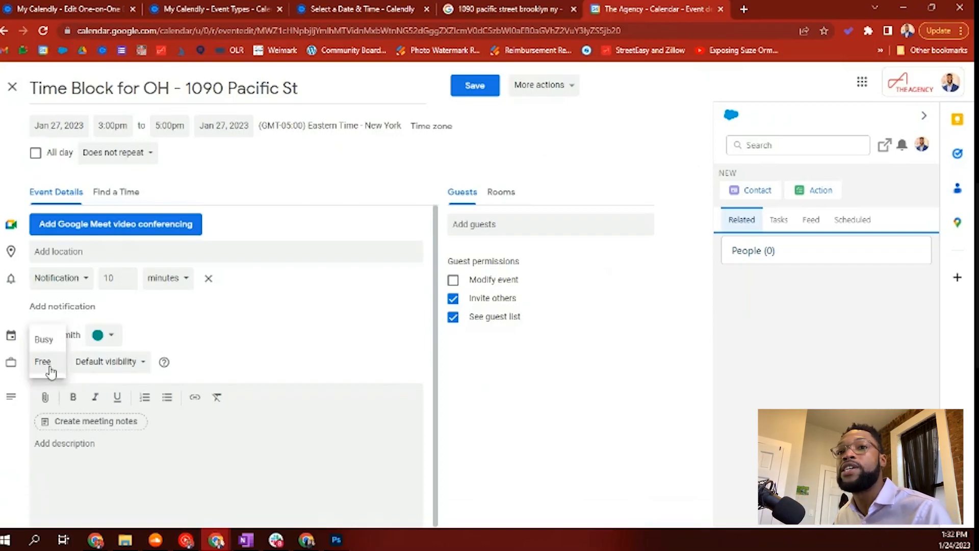
pyautogui.click(47, 339)
pyautogui.click(475, 85)
pyautogui.click(370, 9)
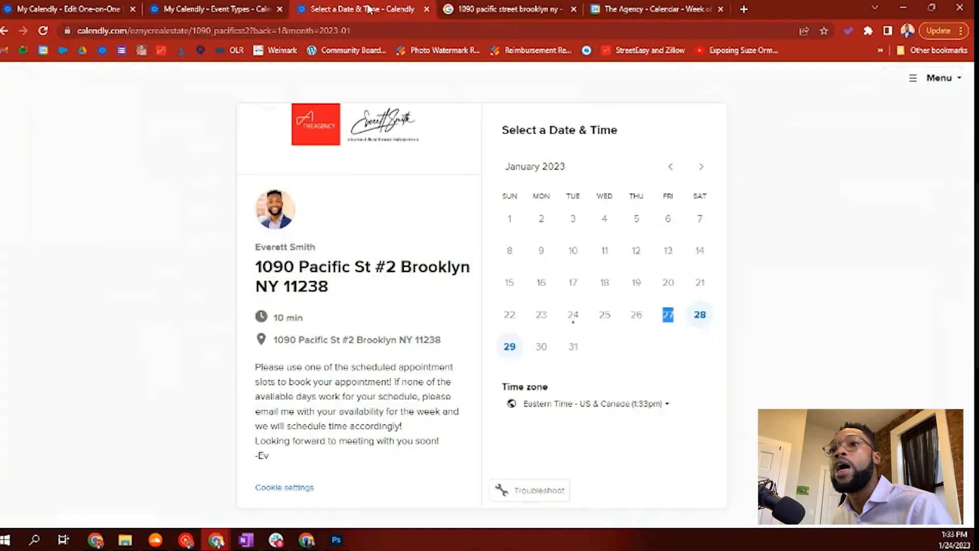
pyautogui.click(45, 31)
pyautogui.click(216, 9)
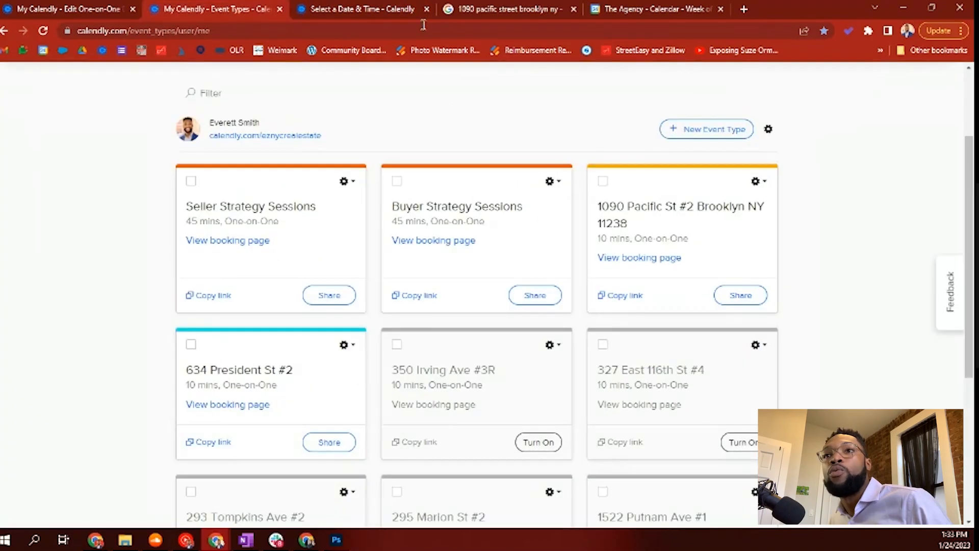
pyautogui.click(369, 10)
pyautogui.click(69, 9)
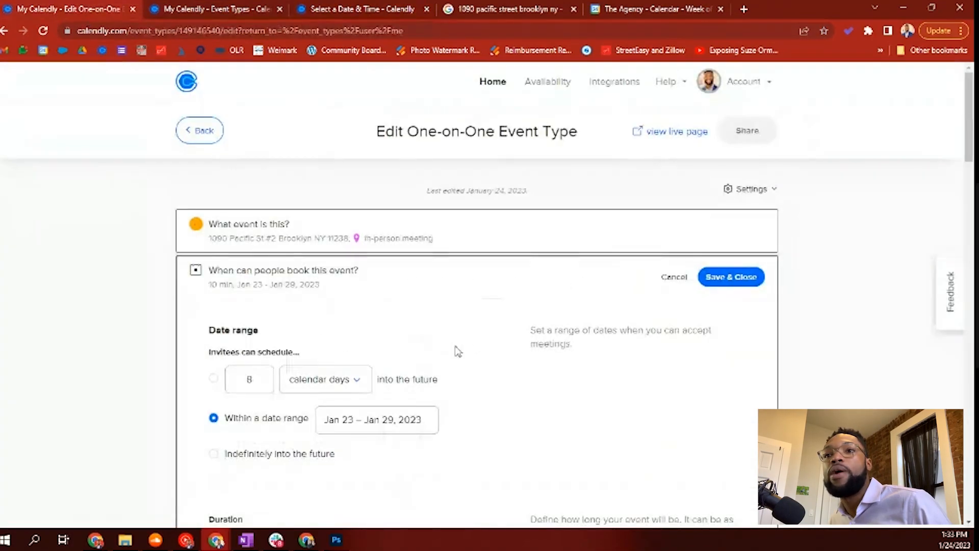
# Step: Save and close the availability settings, then expand Notifications and Cancellation Policy
pyautogui.scroll(-10, 223, 181)
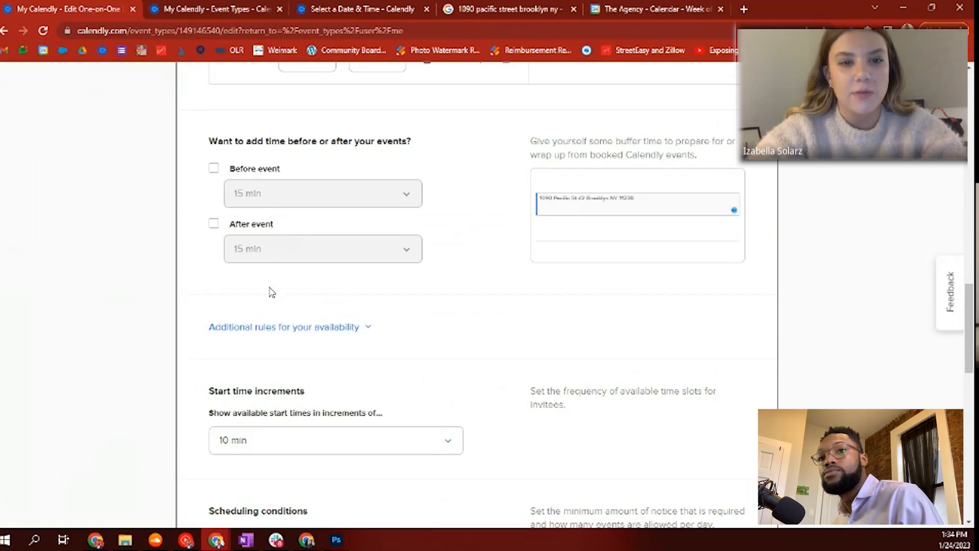
pyautogui.scroll(-2, 271, 289)
pyautogui.scroll(-5, 271, 280)
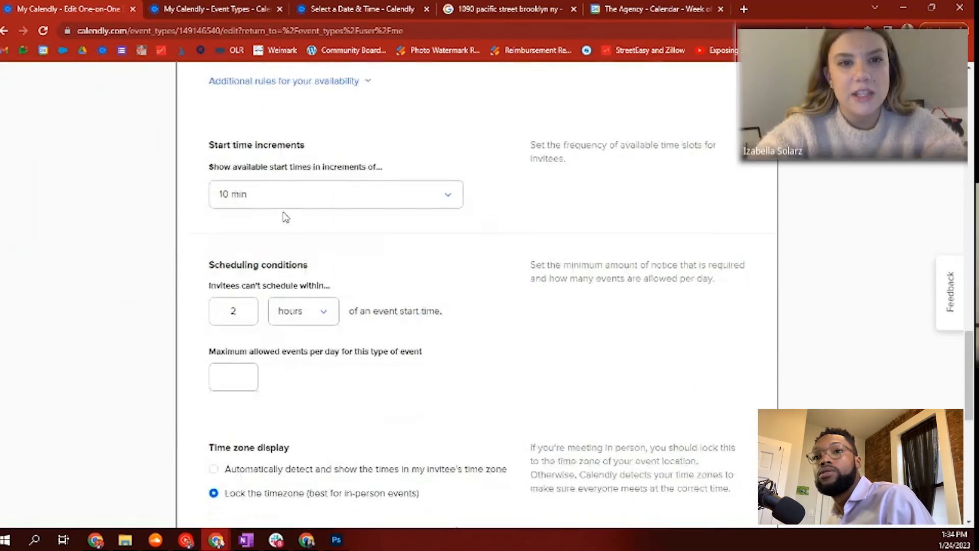
pyautogui.scroll(-4, 436, 327)
pyautogui.click(744, 290)
pyautogui.click(357, 321)
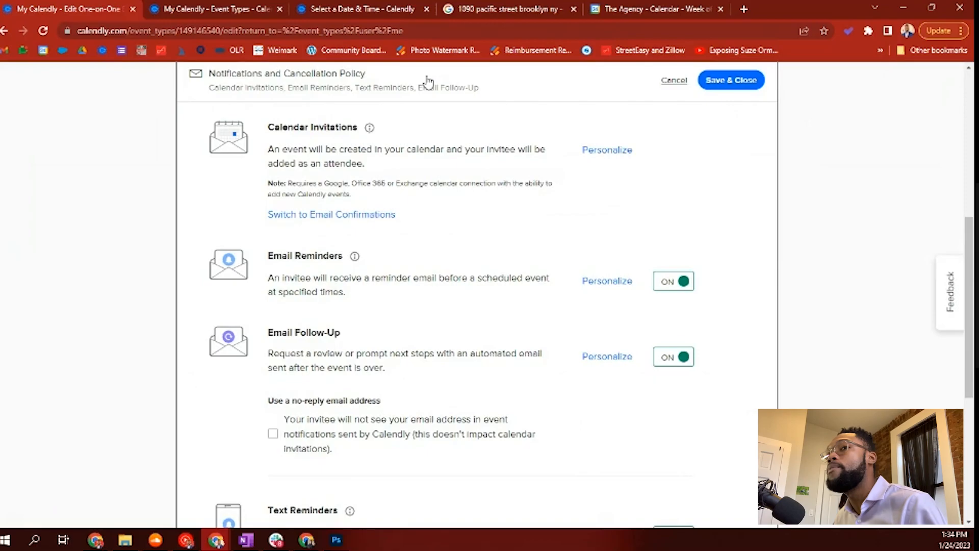
# Step: Scroll through the notification settings, selecting and then deselecting the reminder description
pyautogui.scroll(-2, 411, 197)
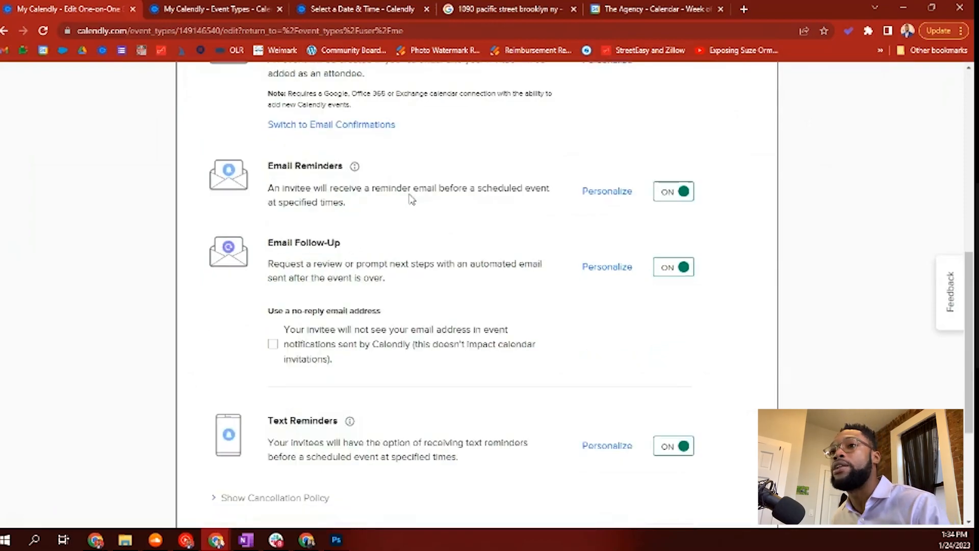
pyautogui.scroll(1, 411, 198)
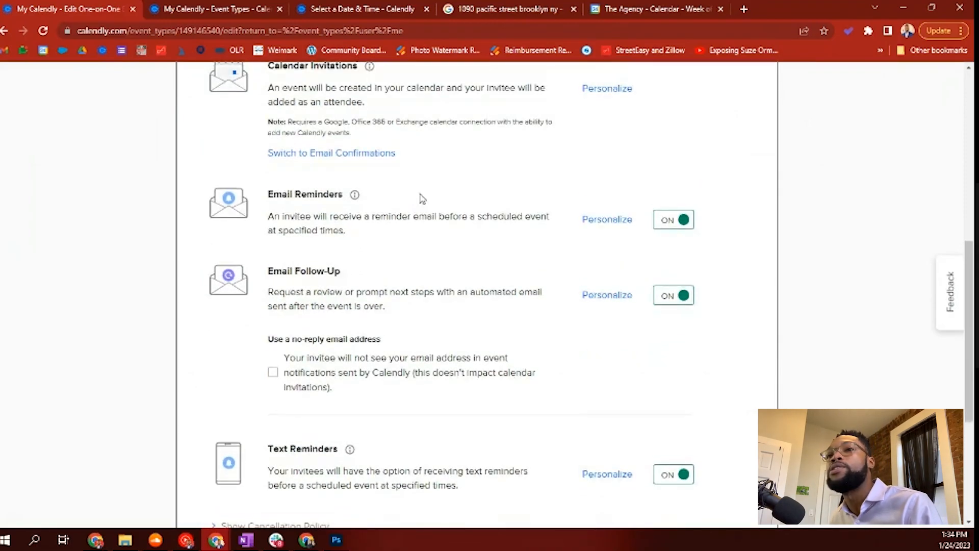
pyautogui.scroll(2, 422, 197)
pyautogui.scroll(-2, 447, 257)
pyautogui.moveTo(283, 216); pyautogui.dragTo(352, 240)
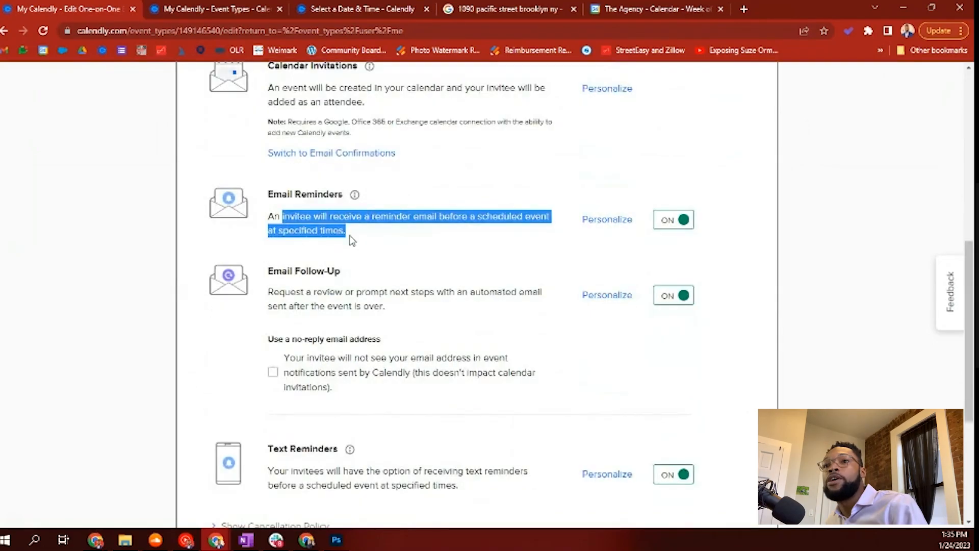
pyautogui.click(352, 239)
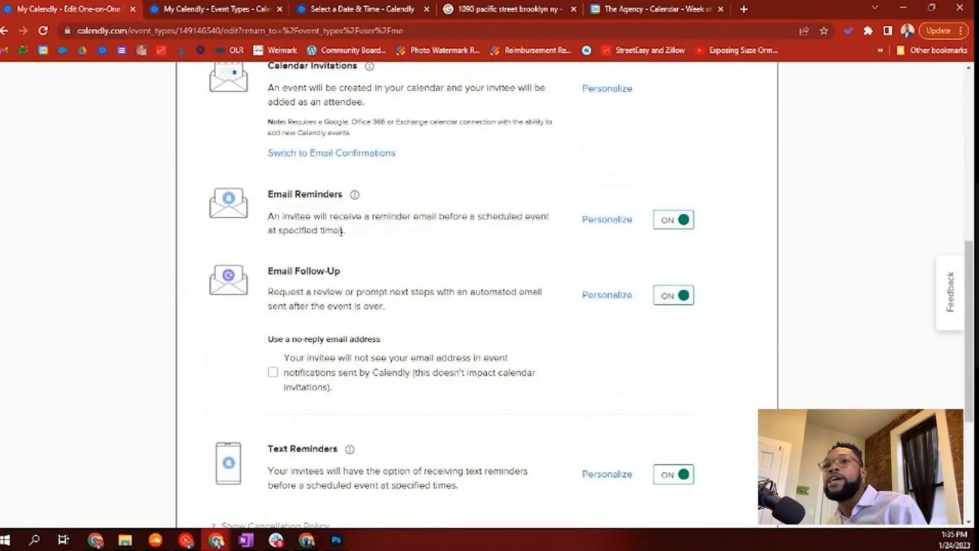
# Step: Review the email reminder's subject, body and timing of 1 and 24 hours before
pyautogui.click(600, 223)
pyautogui.scroll(-3, 453, 326)
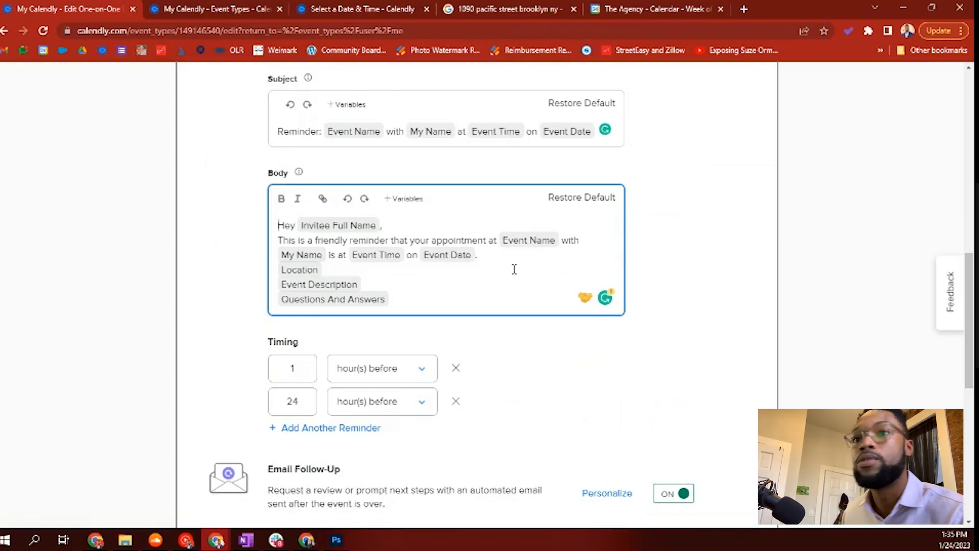
pyautogui.scroll(-2, 514, 269)
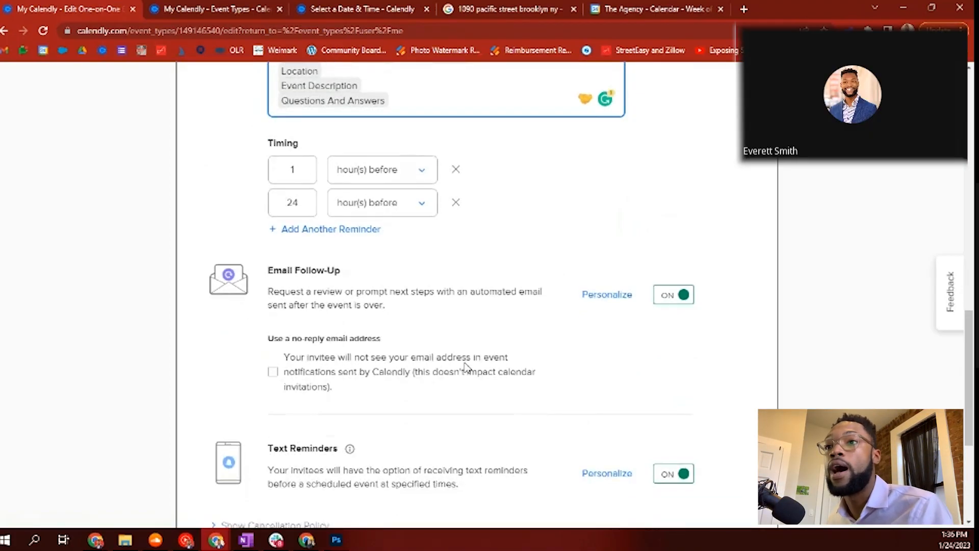
pyautogui.scroll(-1, 577, 284)
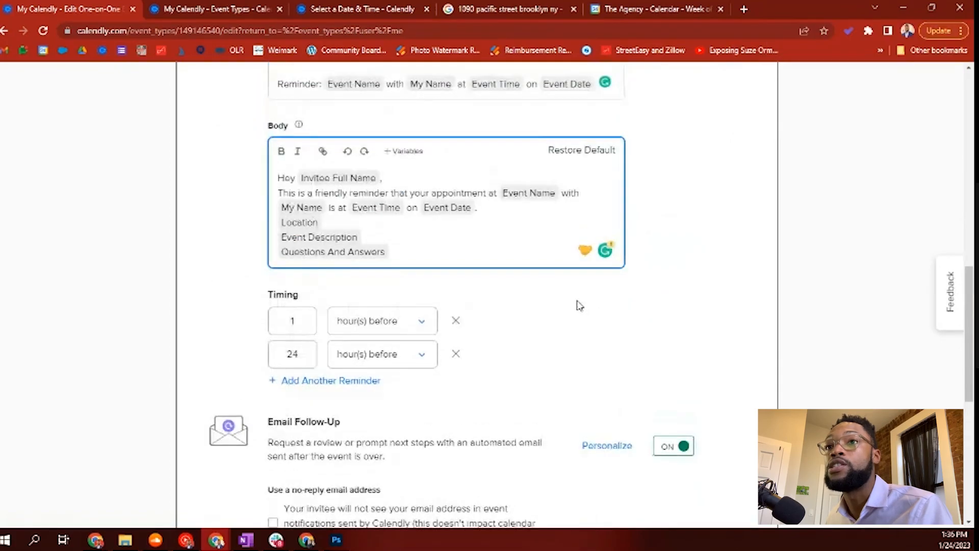
pyautogui.scroll(5, 579, 305)
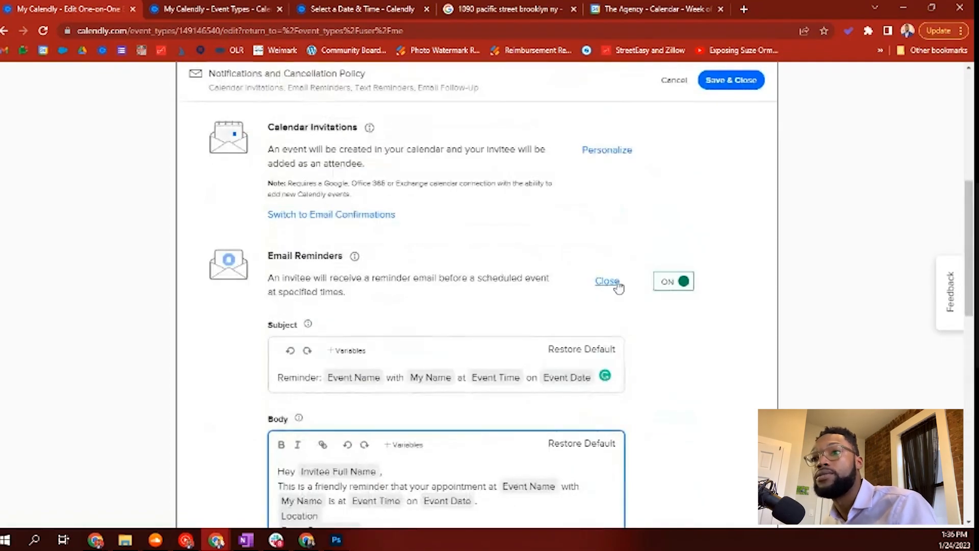
pyautogui.scroll(-8, 699, 293)
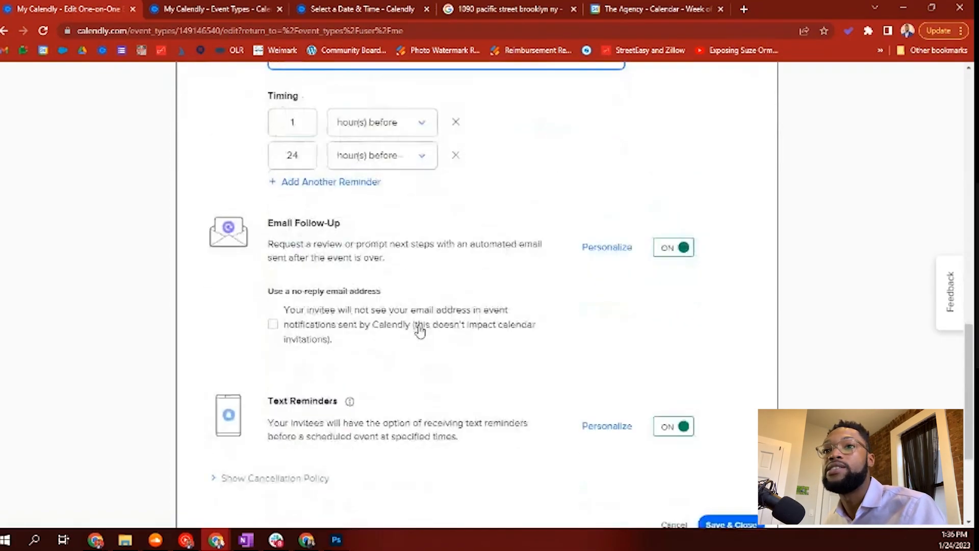
# Step: Review the follow-up email body, including the virtual tour link and application paragraph
pyautogui.click(598, 250)
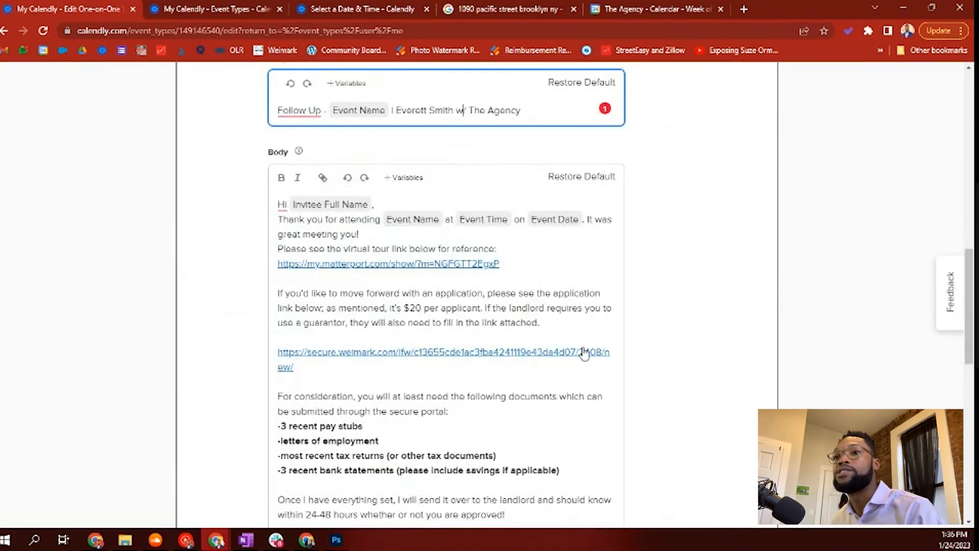
pyautogui.tripleClick(510, 263)
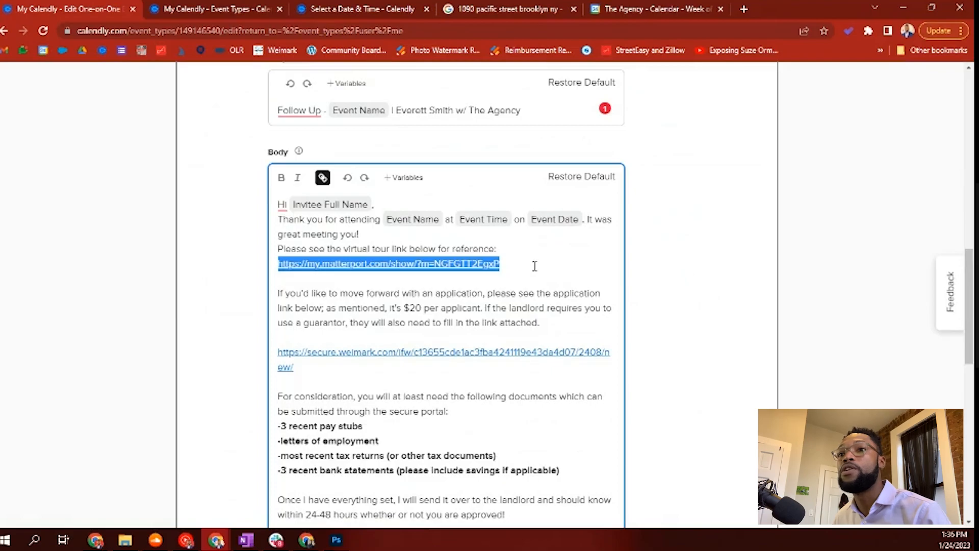
pyautogui.scroll(-1, 484, 301)
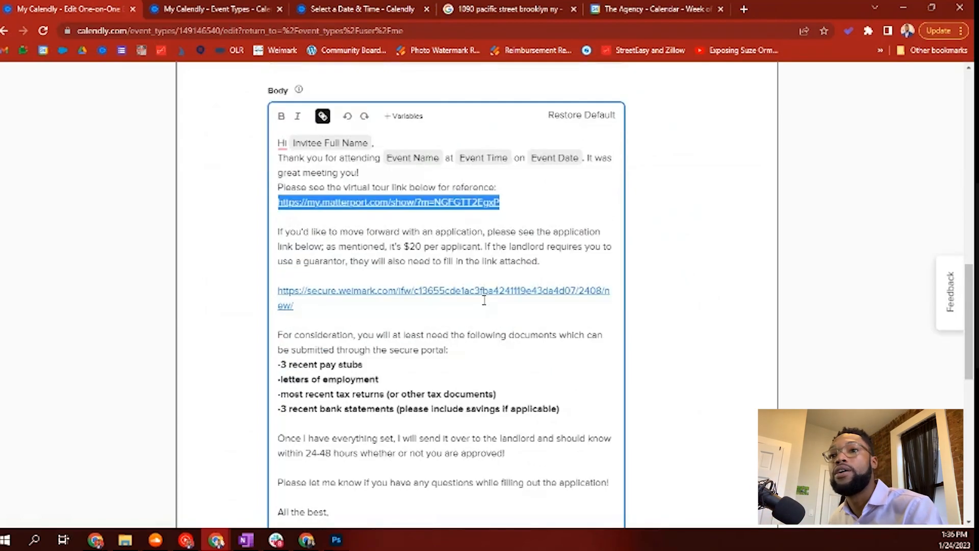
pyautogui.moveTo(305, 232); pyautogui.dragTo(552, 265)
pyautogui.scroll(6, 552, 265)
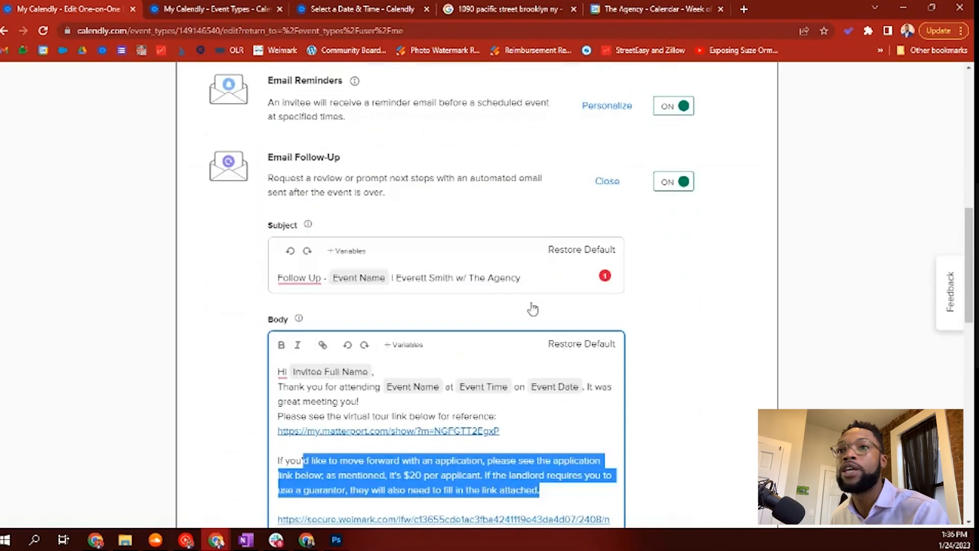
pyautogui.scroll(-9, 529, 337)
pyautogui.scroll(3, 530, 327)
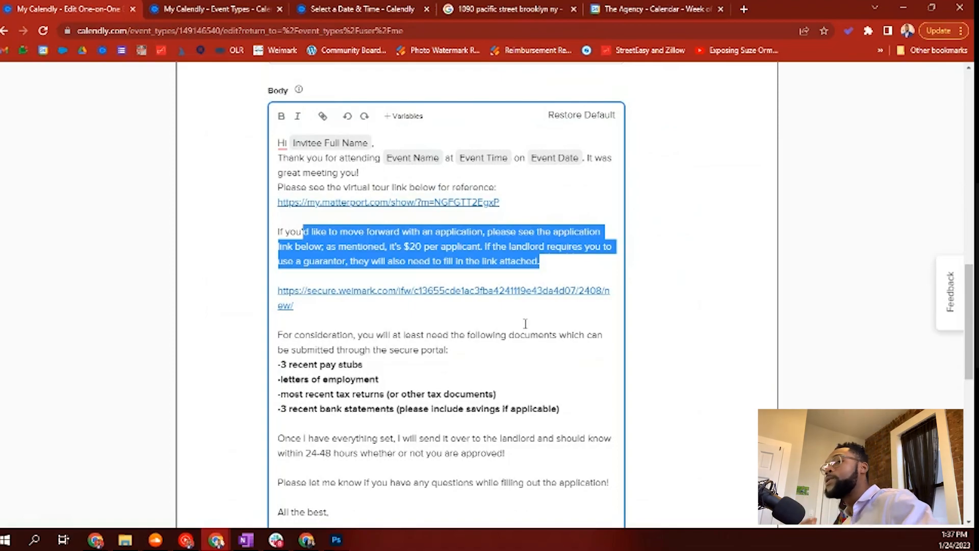
pyautogui.scroll(-5, 526, 324)
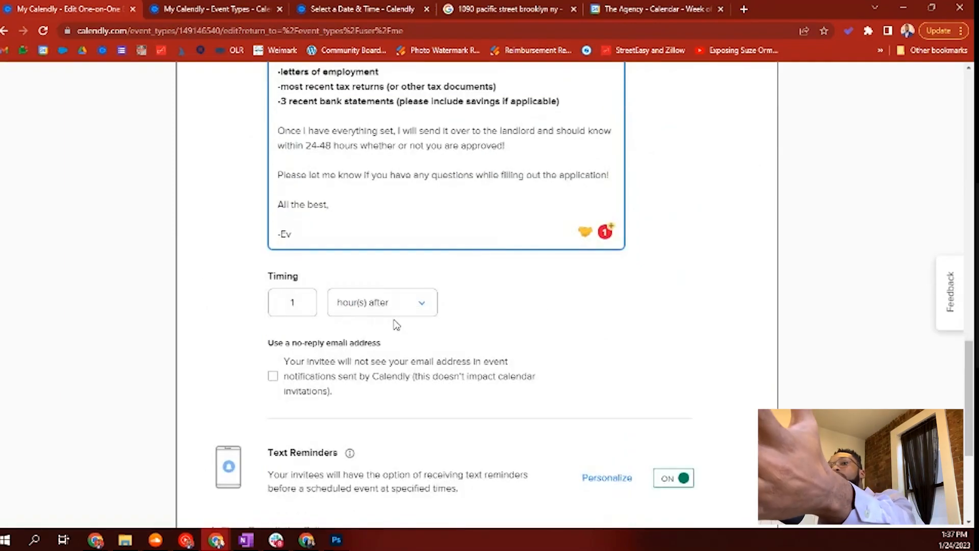
# Step: Change the follow-up email timing to 1 minute after the event instead of hours
pyautogui.click(415, 303)
pyautogui.click(387, 384)
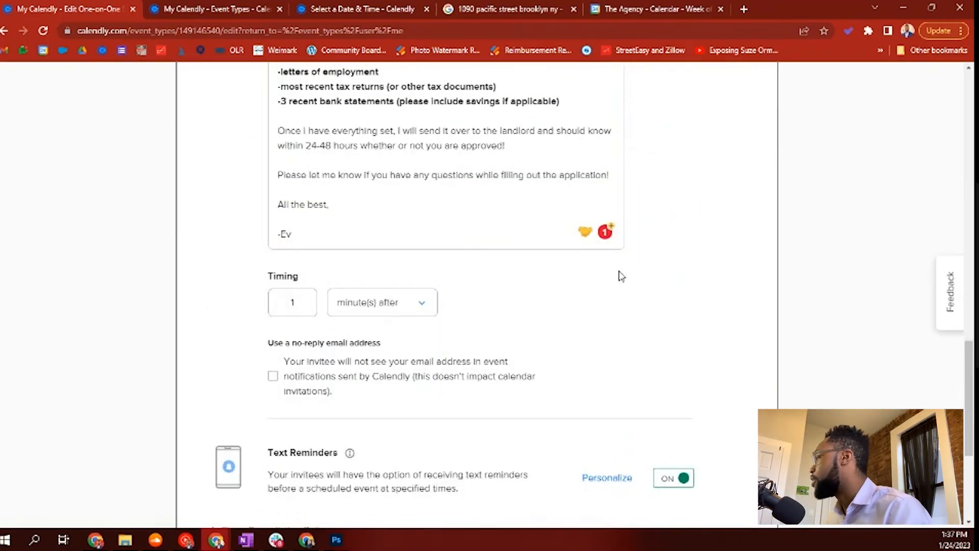
pyautogui.scroll(-5, 707, 265)
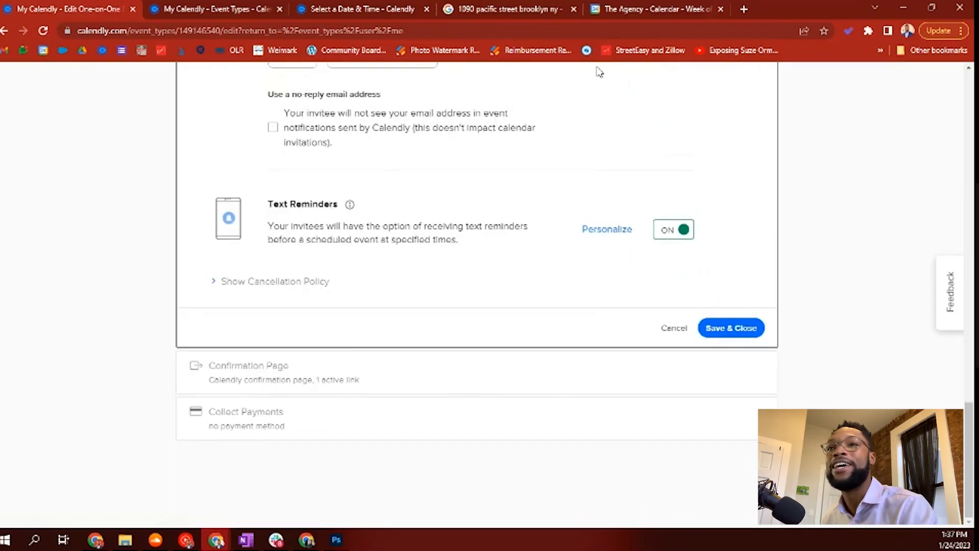
pyautogui.scroll(1, 502, 274)
pyautogui.scroll(-1, 404, 278)
pyautogui.moveTo(289, 227); pyautogui.dragTo(432, 241)
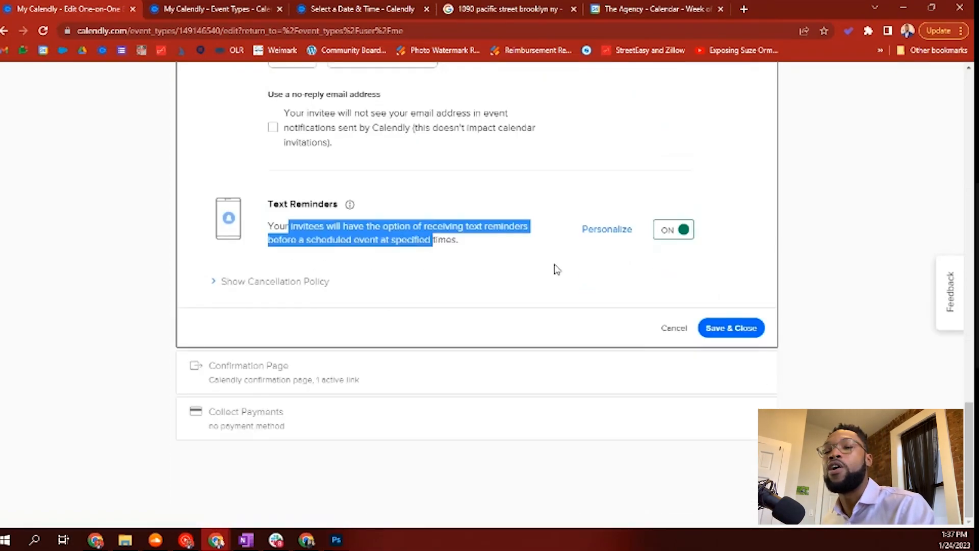
pyautogui.scroll(1, 566, 275)
# Step: Review the text reminder's message wording and its 1-hour timing
pyautogui.click(597, 290)
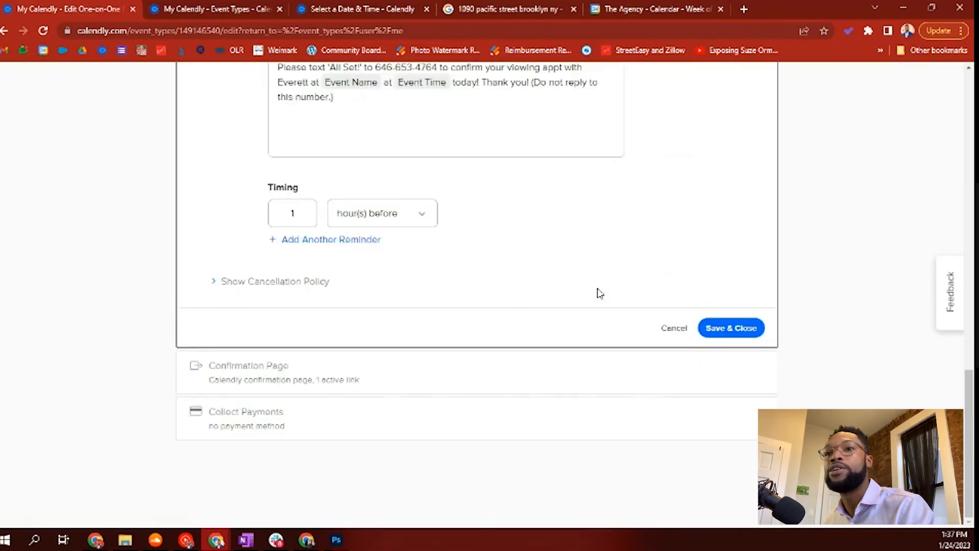
pyautogui.scroll(3, 628, 255)
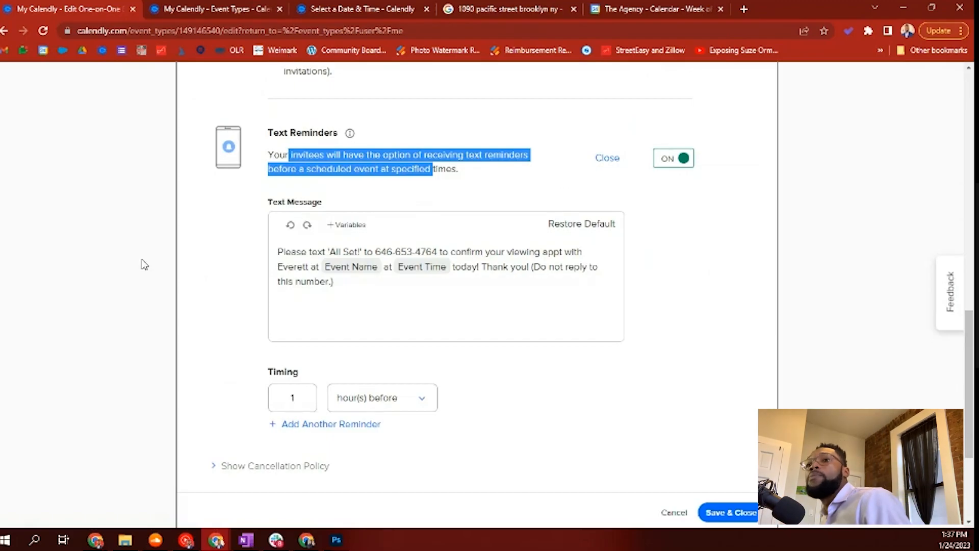
pyautogui.scroll(-1, 456, 281)
pyautogui.click(380, 214)
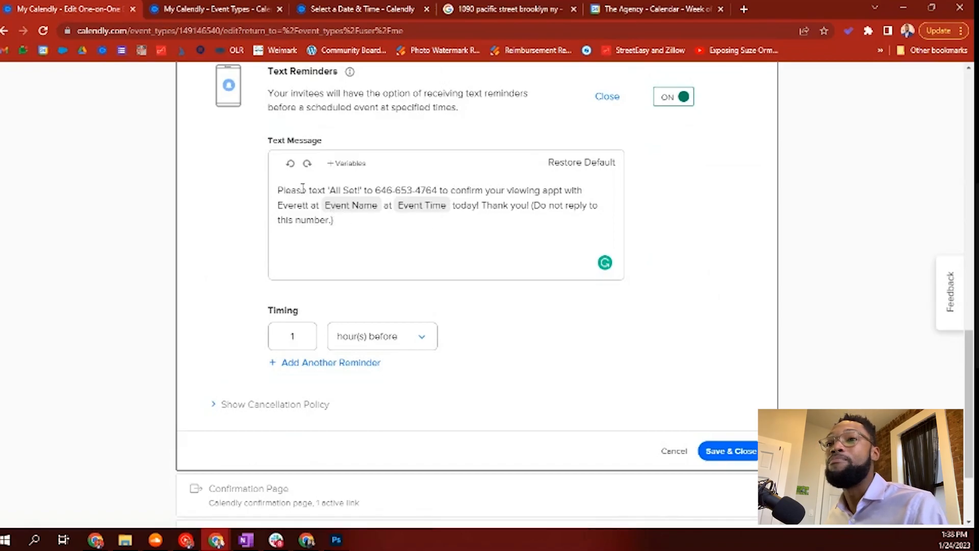
pyautogui.moveTo(297, 190); pyautogui.dragTo(356, 218)
pyautogui.click(417, 229)
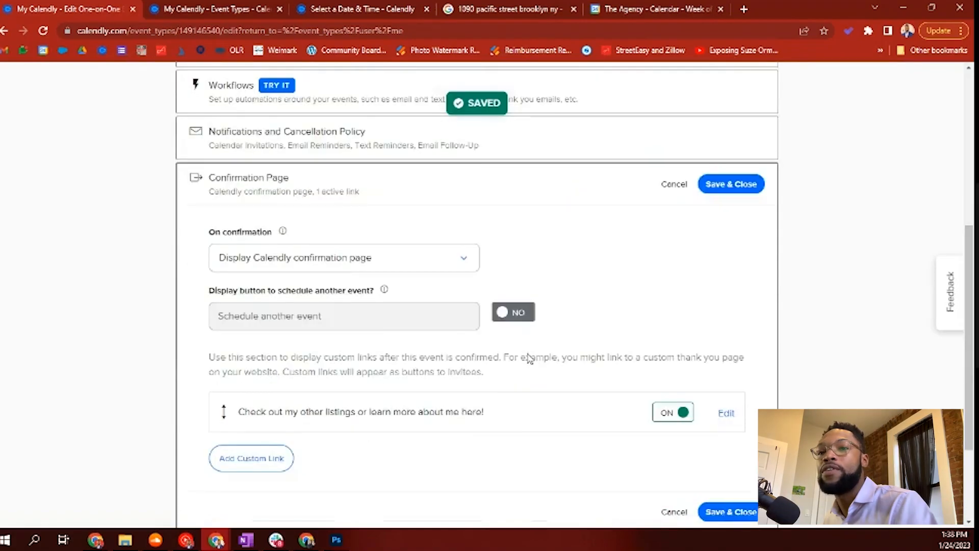
pyautogui.scroll(-3, 531, 359)
pyautogui.scroll(2, 531, 358)
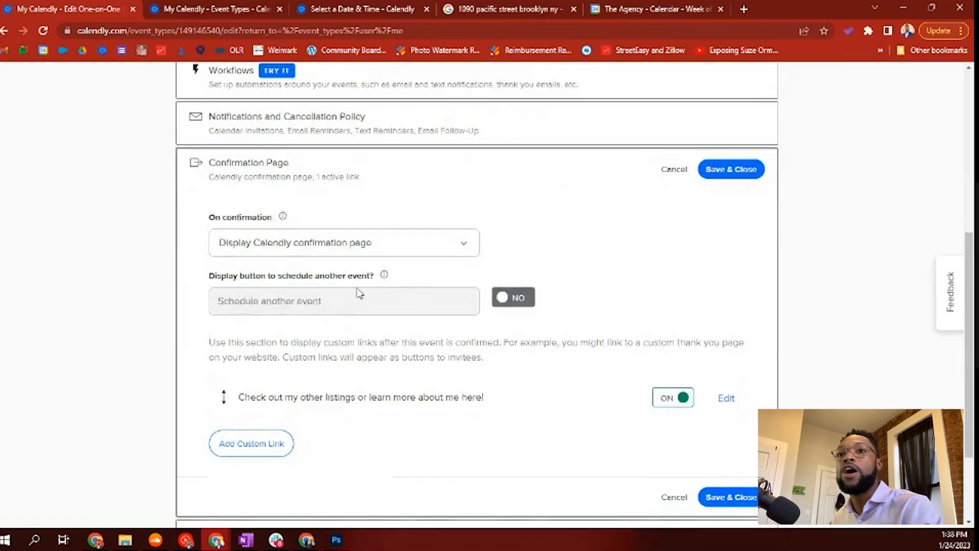
# Step: Check the post-booking confirmation options and schedule-another-event label, leaving them unchanged
pyautogui.click(389, 249)
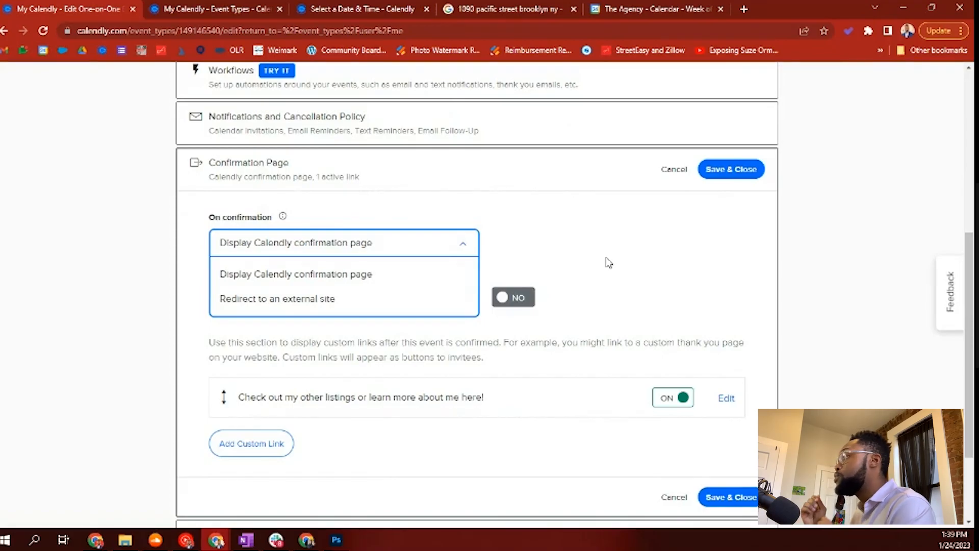
pyautogui.scroll(2, 607, 261)
pyautogui.scroll(-2, 606, 260)
pyautogui.click(449, 240)
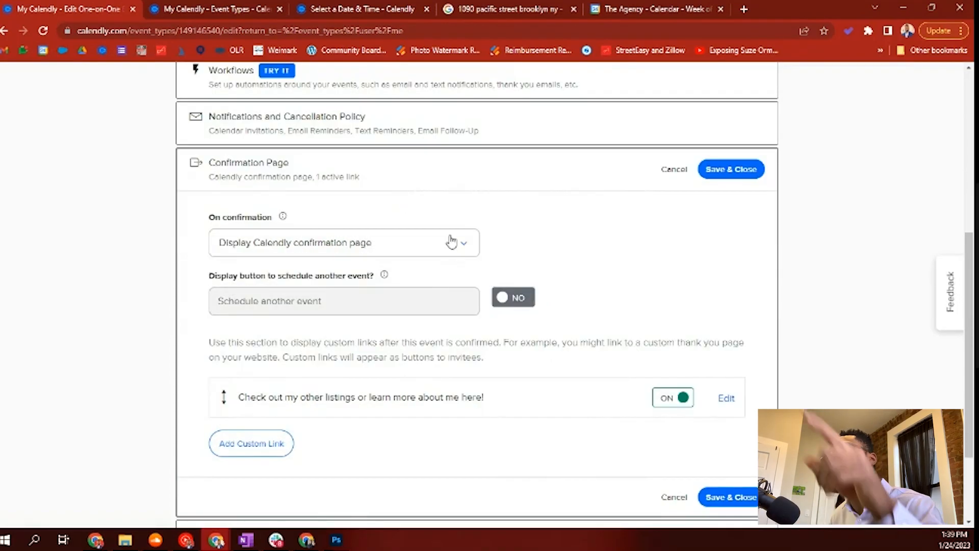
pyautogui.scroll(-1, 443, 270)
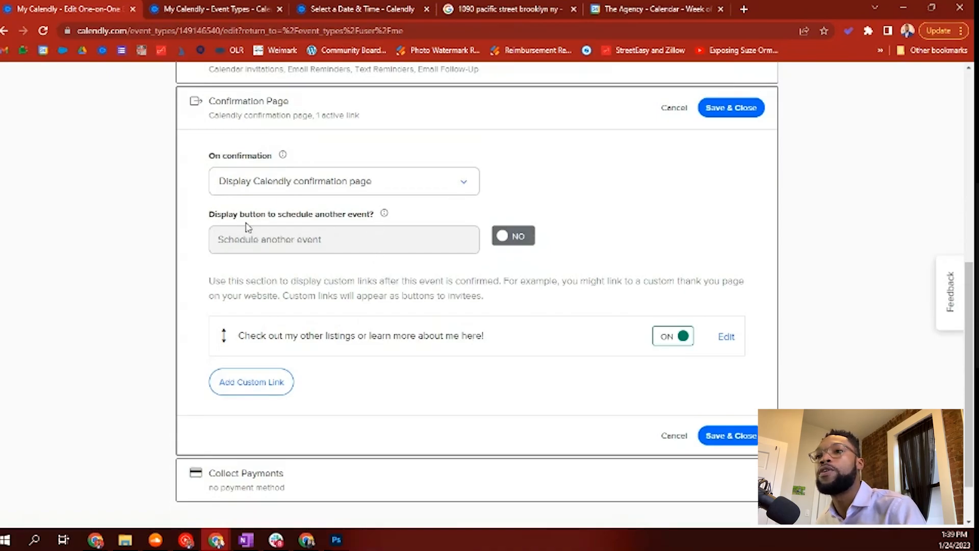
pyautogui.moveTo(262, 214); pyautogui.dragTo(368, 199)
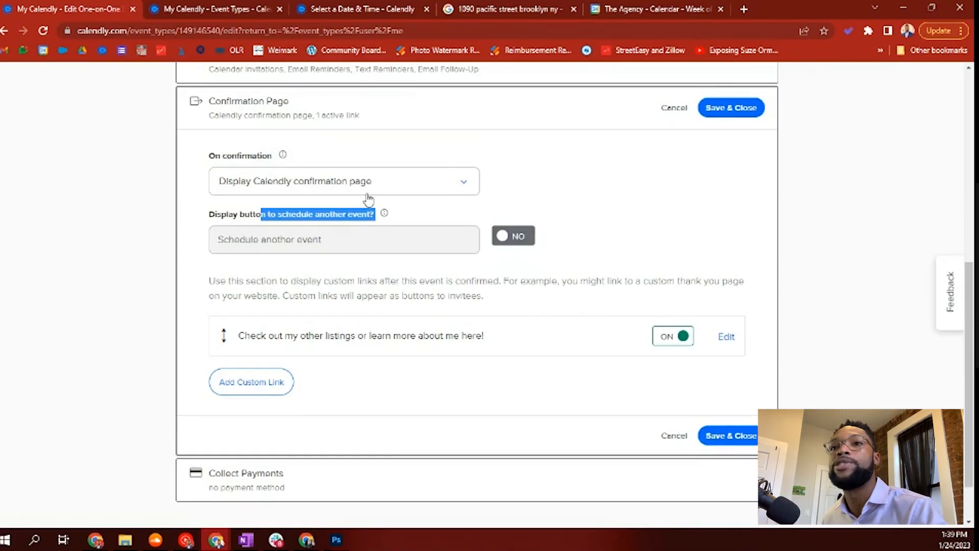
pyautogui.click(356, 247)
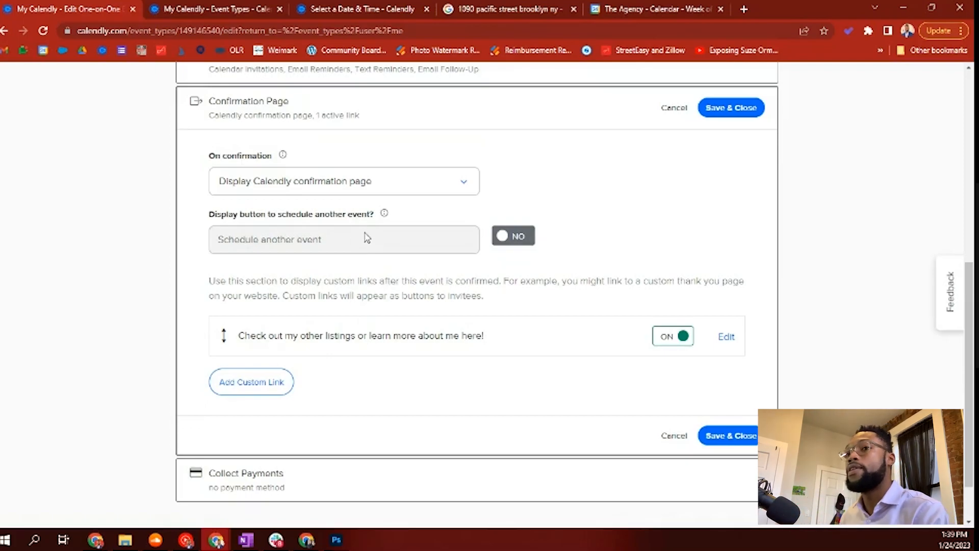
pyautogui.scroll(-1, 367, 238)
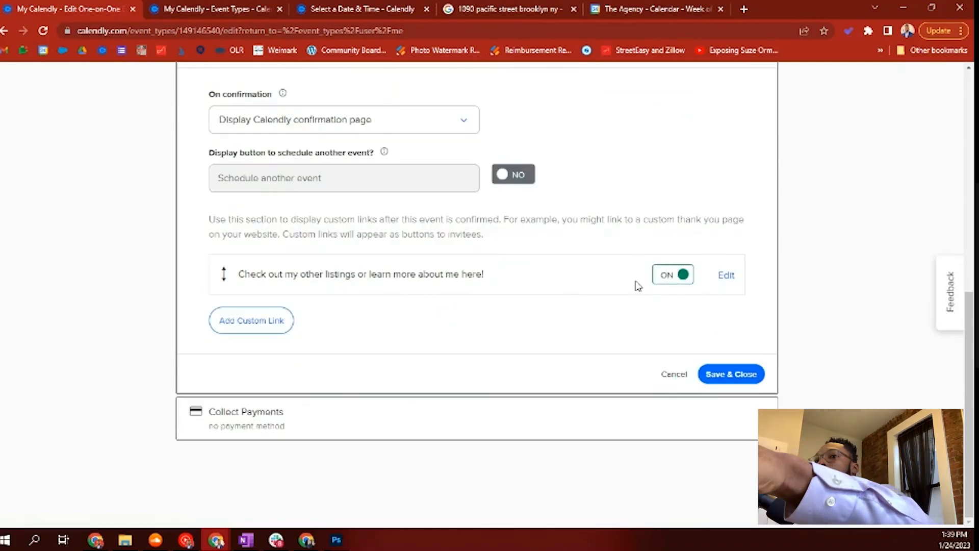
# Step: Replace the custom listings link with the agent profile page address and save the confirmation page
pyautogui.click(542, 289)
pyautogui.doubleClick(372, 322)
pyautogui.hotkey('ctrl', 'a')
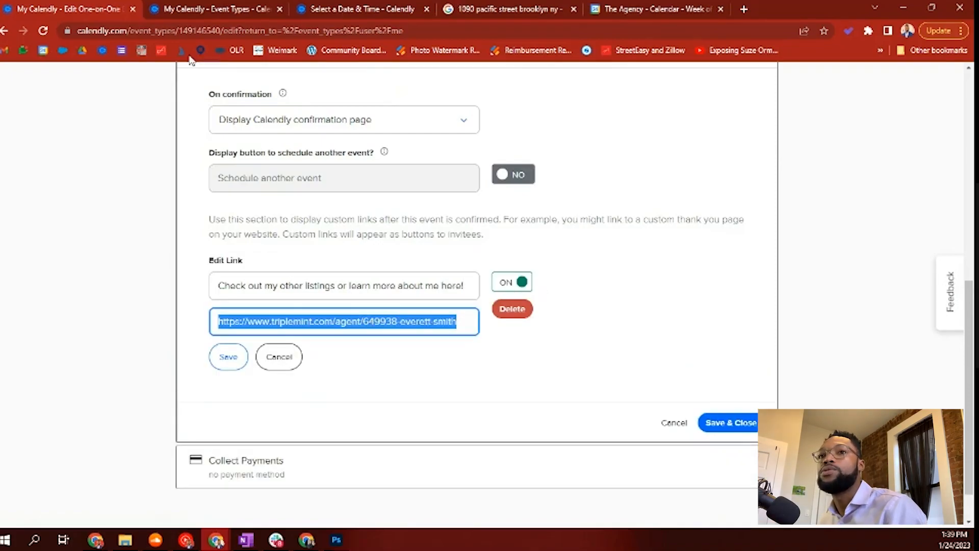
pyautogui.click(743, 10)
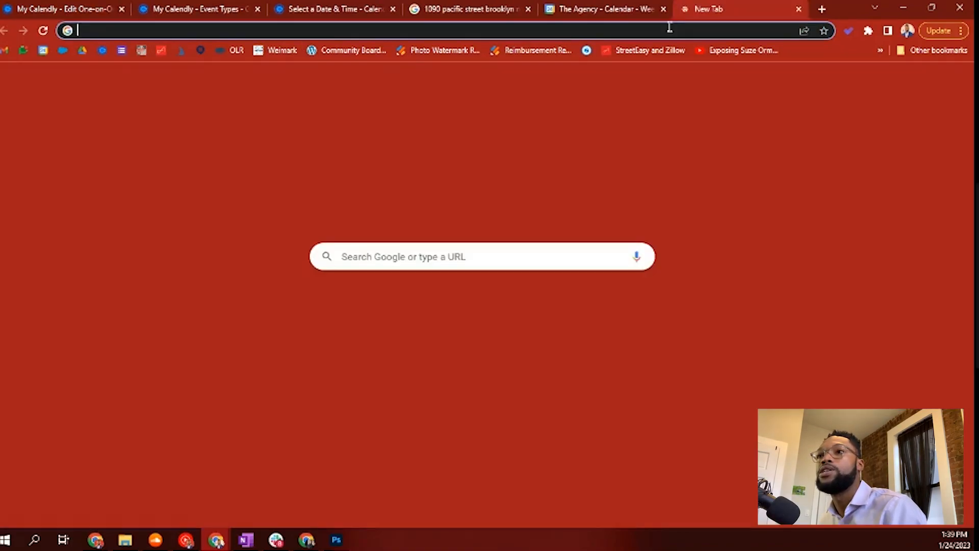
pyautogui.click(662, 32)
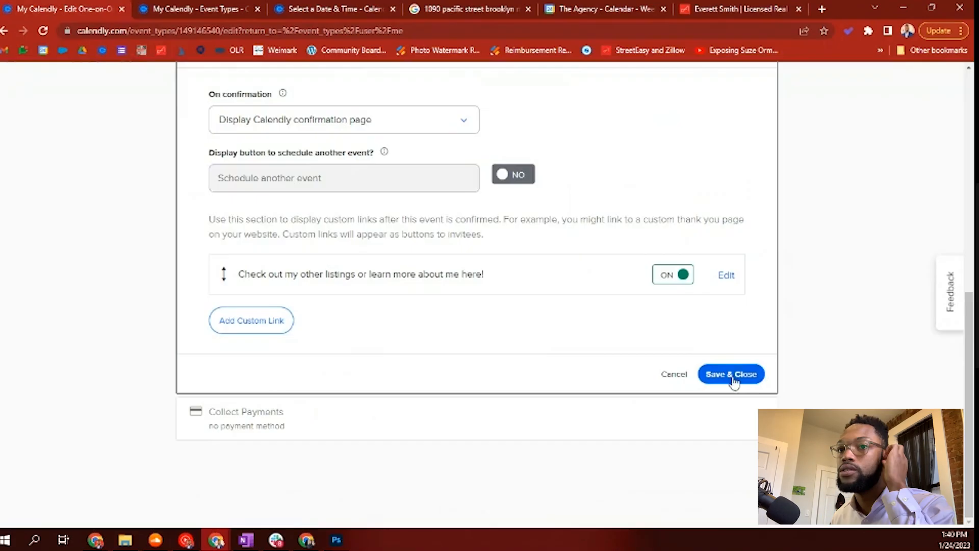
pyautogui.click(733, 379)
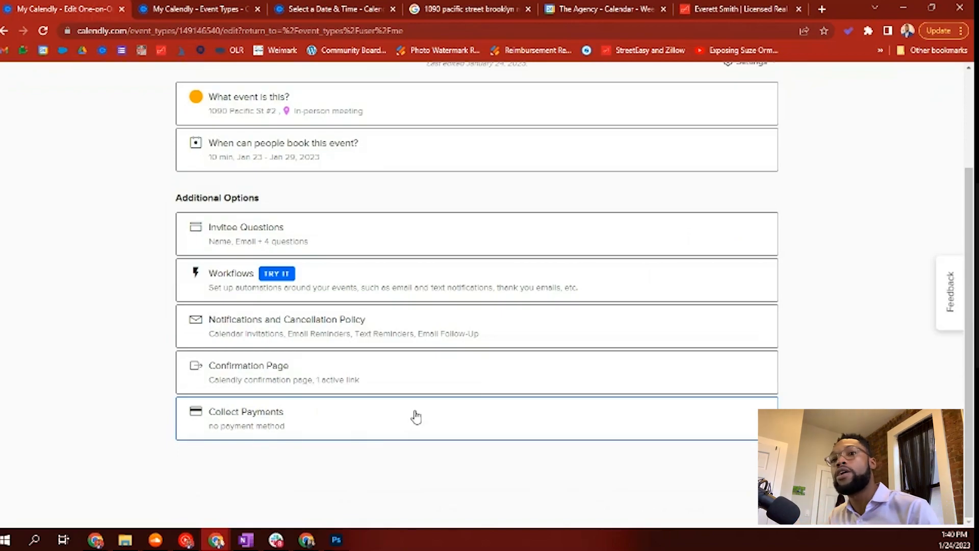
# Step: Expand and collapse the payment collection options without changing anything
pyautogui.scroll(1, 415, 417)
pyautogui.scroll(-1, 415, 415)
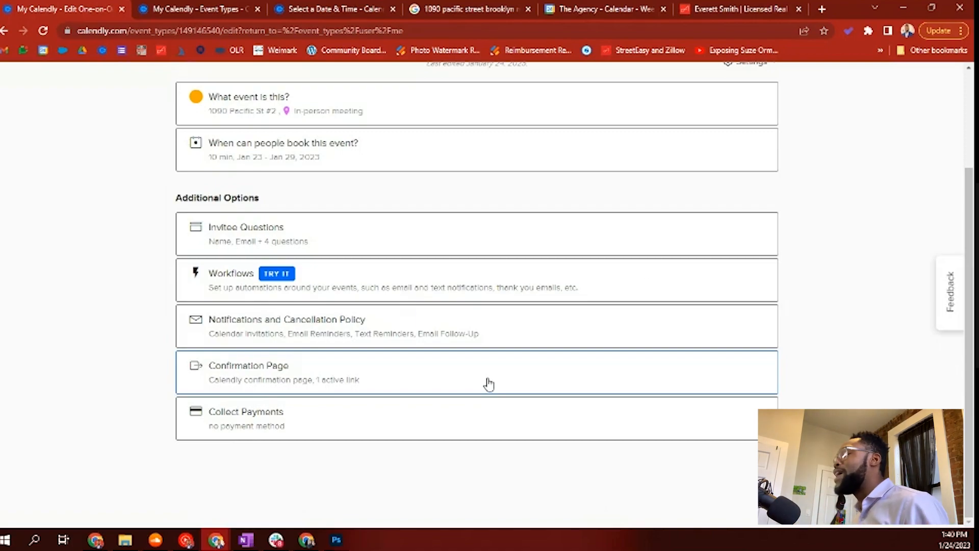
pyautogui.click(267, 426)
pyautogui.click(267, 426)
pyautogui.scroll(3, 769, 297)
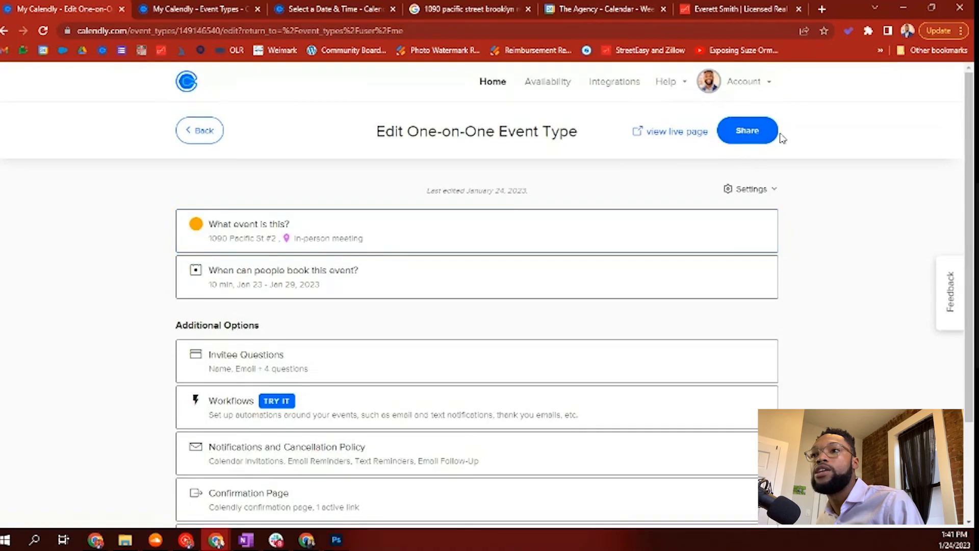
# Step: Review the event's scheduling link in the Share options, then close them
pyautogui.click(749, 132)
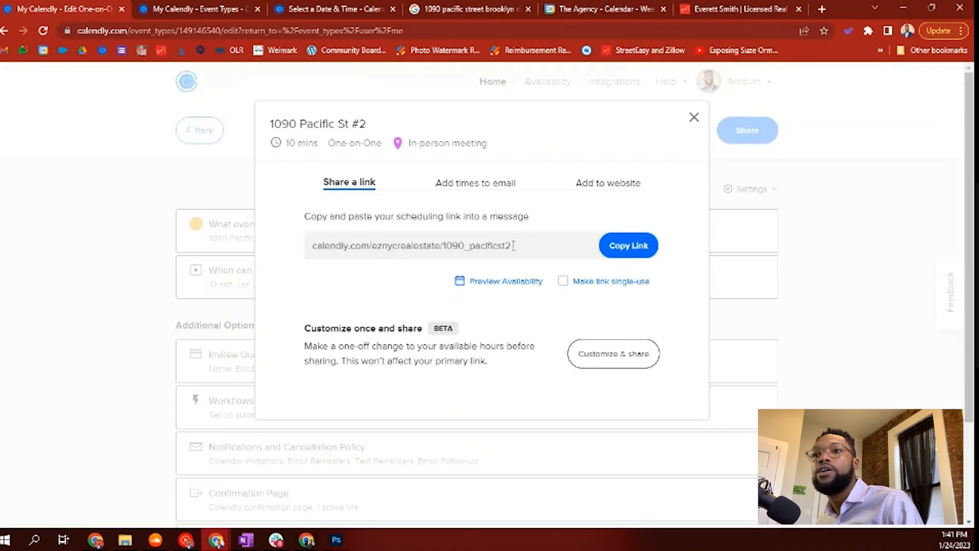
pyautogui.moveTo(520, 248); pyautogui.dragTo(290, 225)
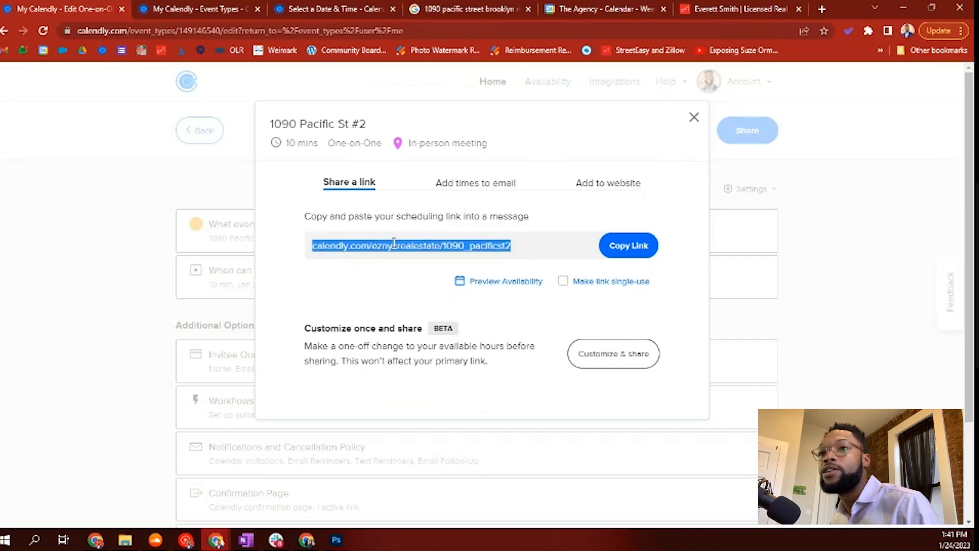
pyautogui.click(378, 248)
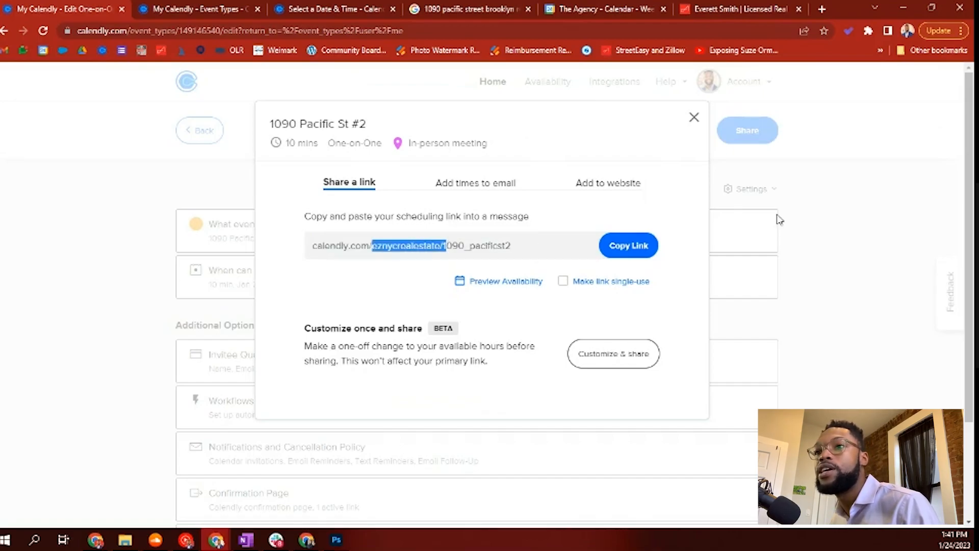
pyautogui.click(695, 118)
pyautogui.click(306, 9)
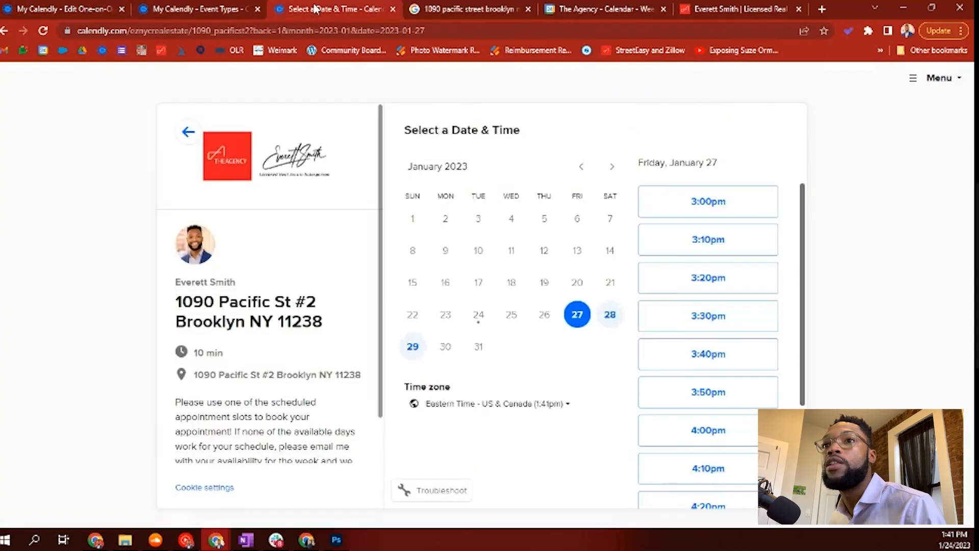
# Step: Choose 12:40pm on Saturday, January 28 and enter the invitee's full name
pyautogui.click(607, 315)
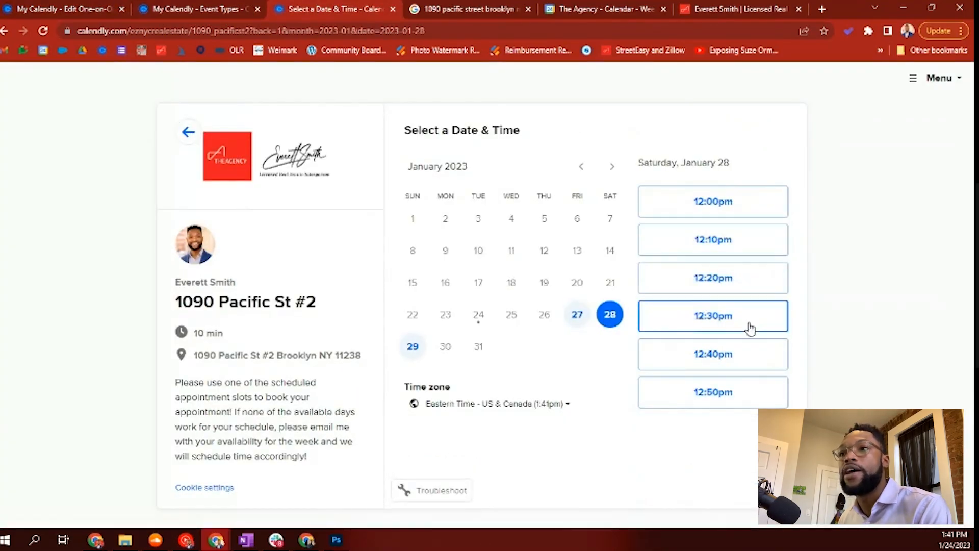
pyautogui.click(741, 361)
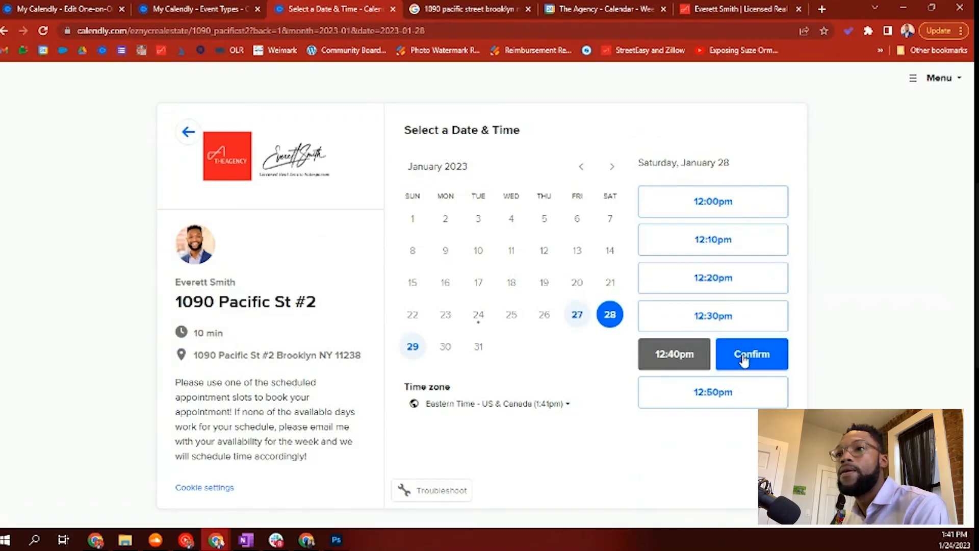
pyautogui.click(744, 360)
pyautogui.click(463, 166)
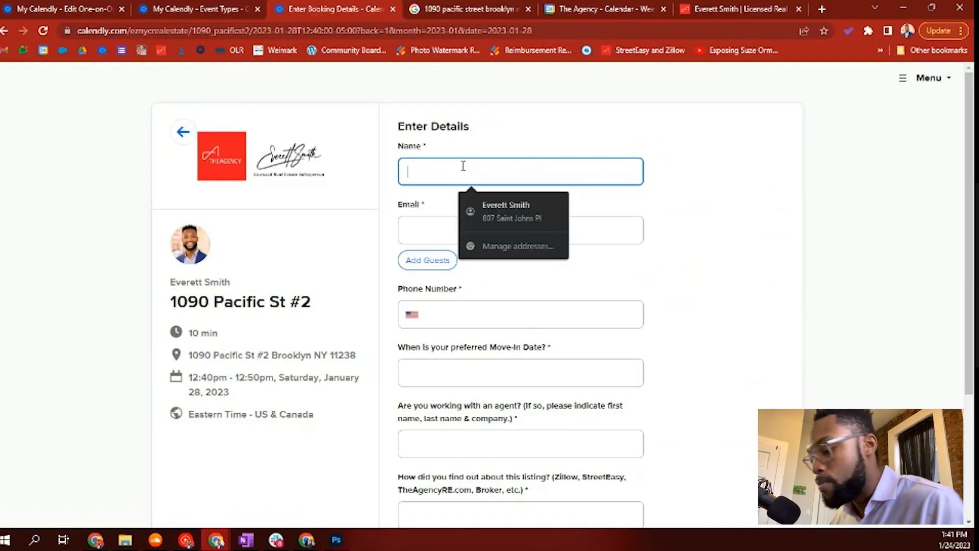
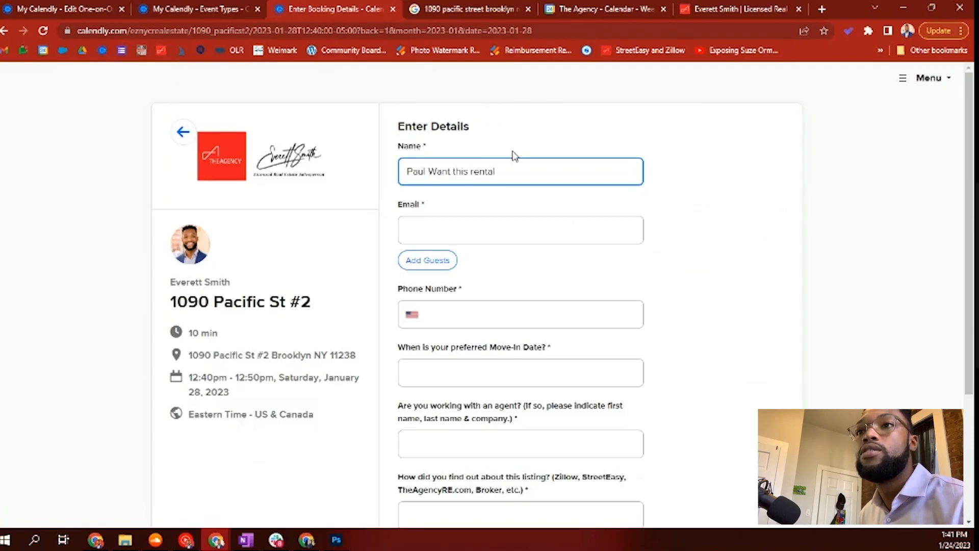
pyautogui.click(454, 171)
pyautogui.press('BackSpace')
pyautogui.click(469, 171)
pyautogui.press('BackSpace')
# Step: Fill in the invitee's e-mail and phone number, with 'Feb' as the move-in date
pyautogui.click(457, 232)
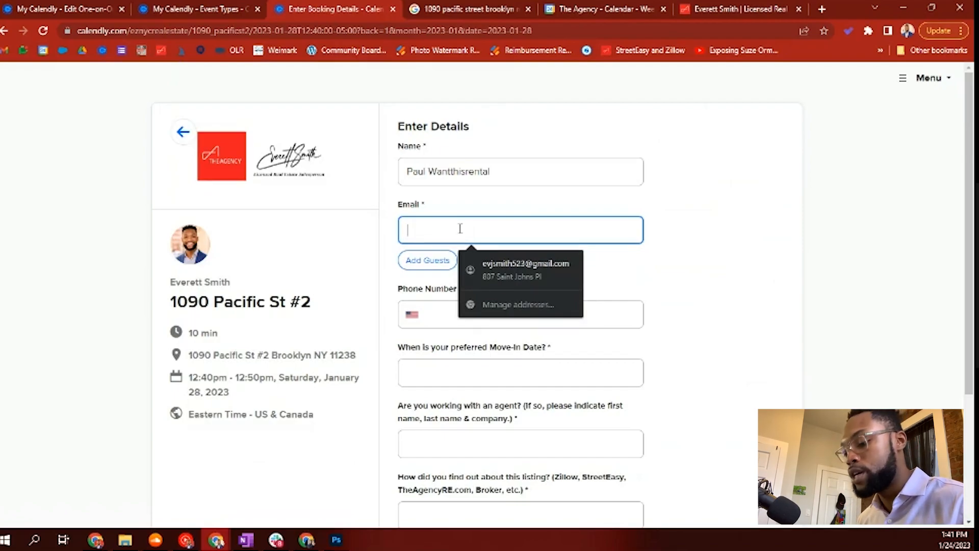
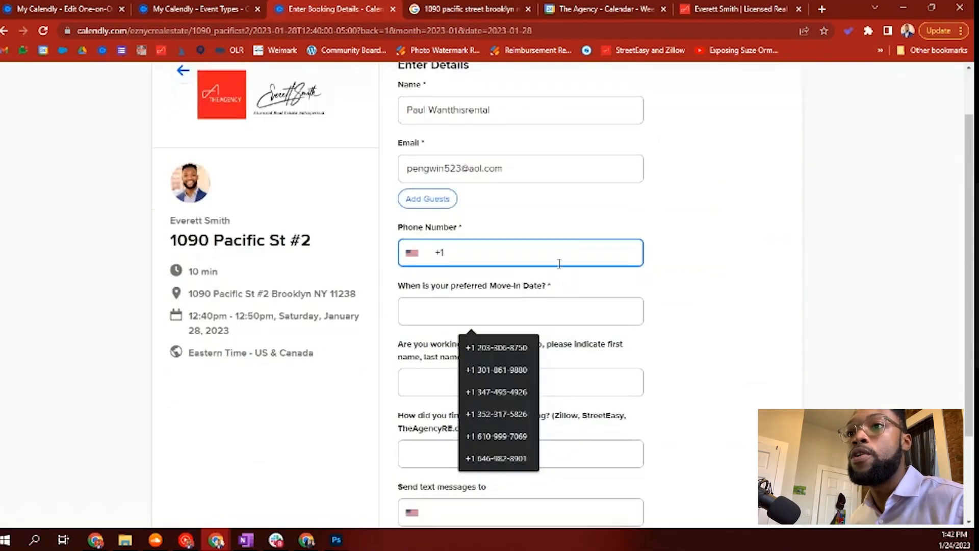
pyautogui.click(490, 347)
pyautogui.click(467, 317)
pyautogui.scroll(-1, 479, 318)
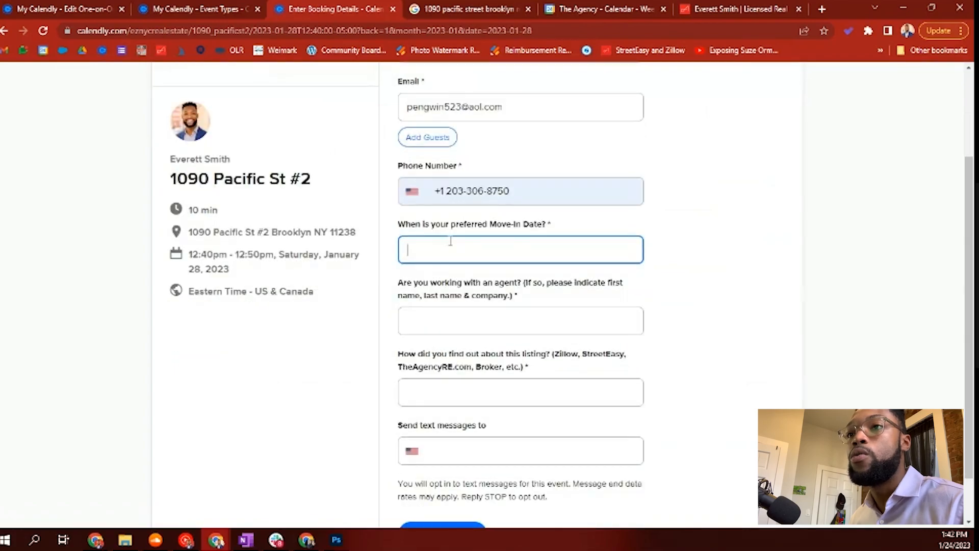
pyautogui.write('Feb 1st')
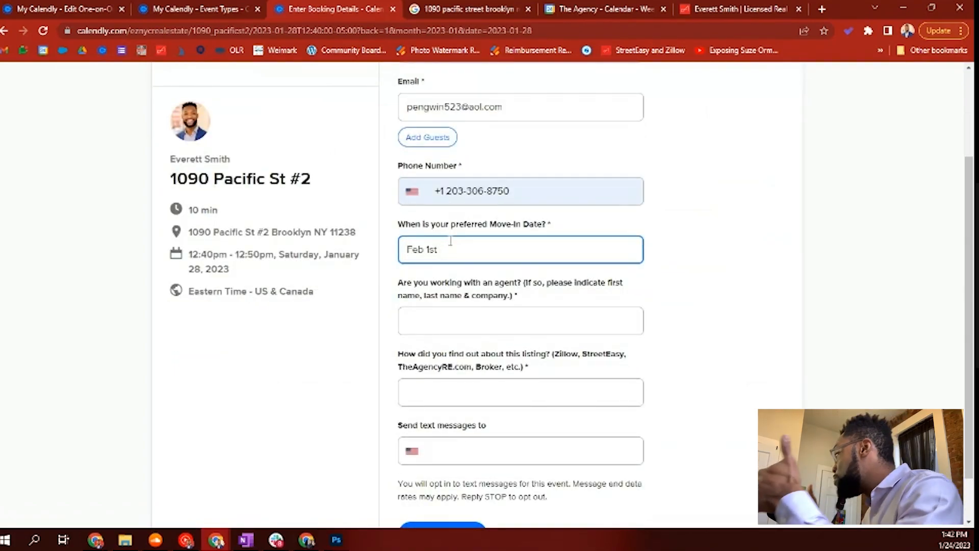
# Step: Answer the agent question with the agent's name and the listing source 'ZilStreetEasy'
pyautogui.click(446, 316)
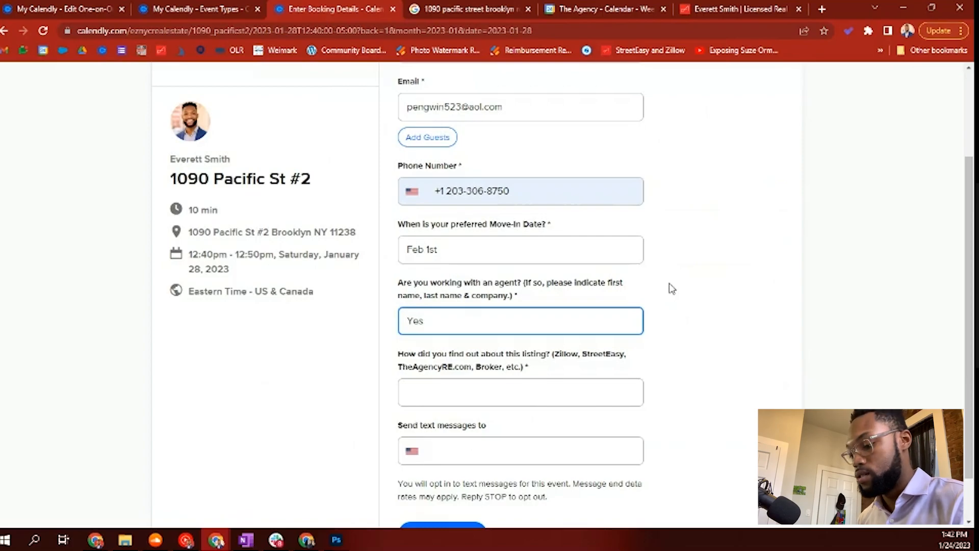
pyautogui.write('Yes Mark Cuban ABC Real Estate')
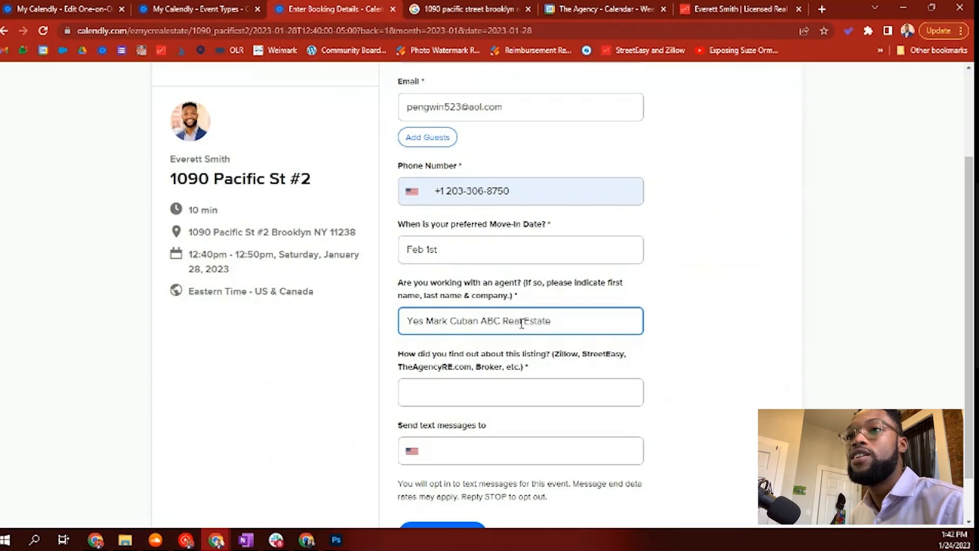
pyautogui.scroll(-2, 457, 398)
pyautogui.moveTo(417, 299); pyautogui.dragTo(583, 317)
pyautogui.click(474, 337)
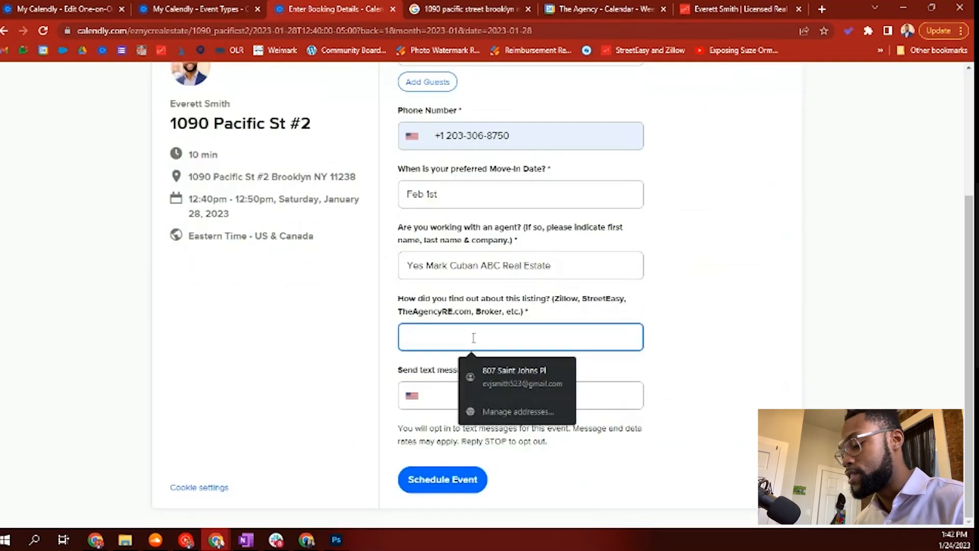
pyautogui.write('Zil')
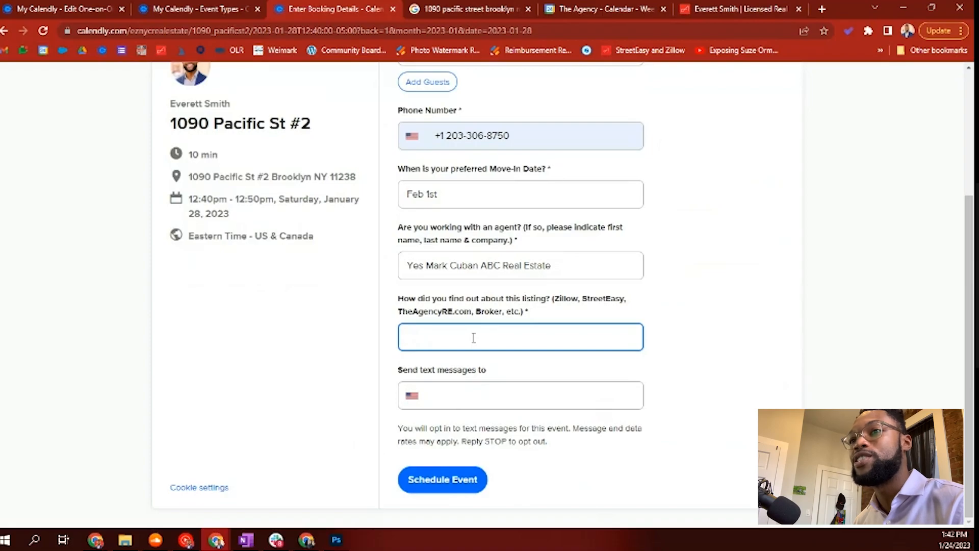
pyautogui.write('StreetEasy')
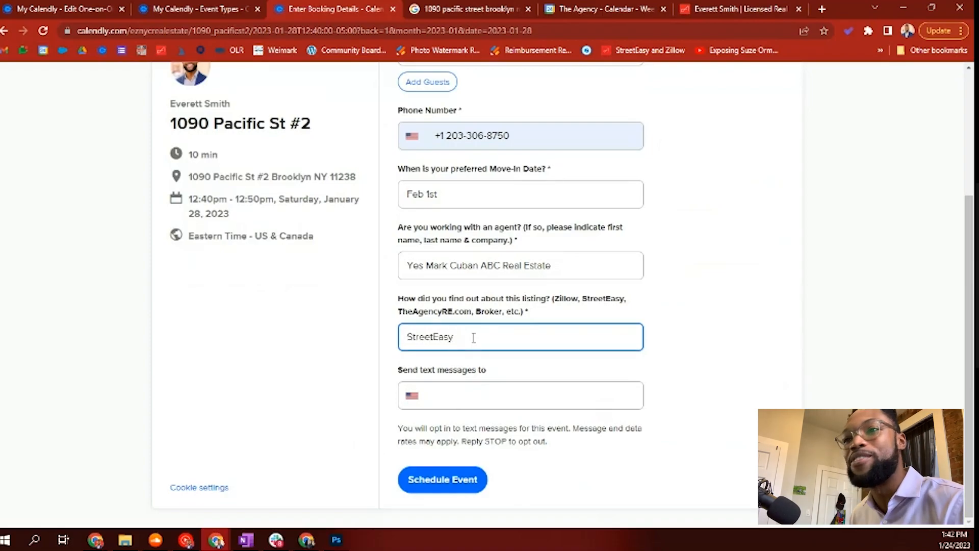
pyautogui.click(440, 396)
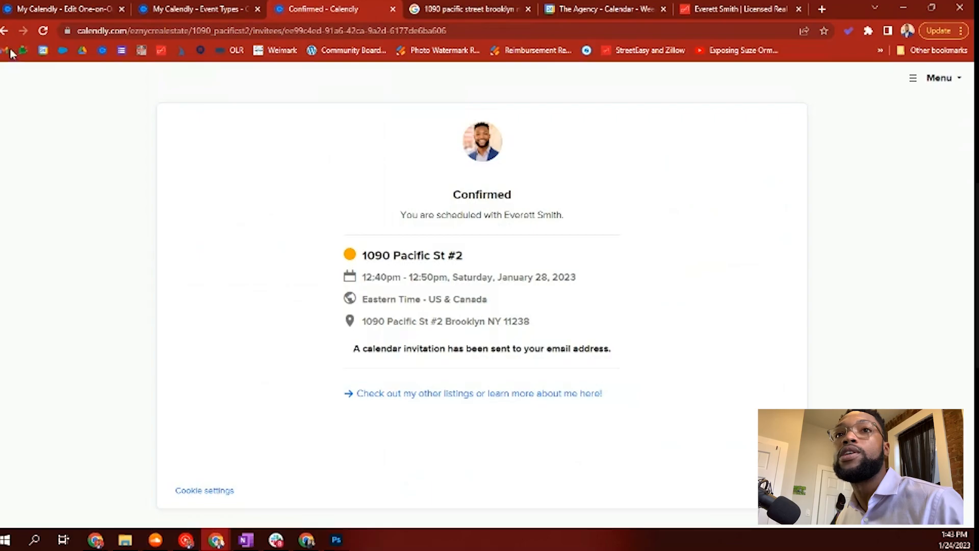
pyautogui.click(602, 6)
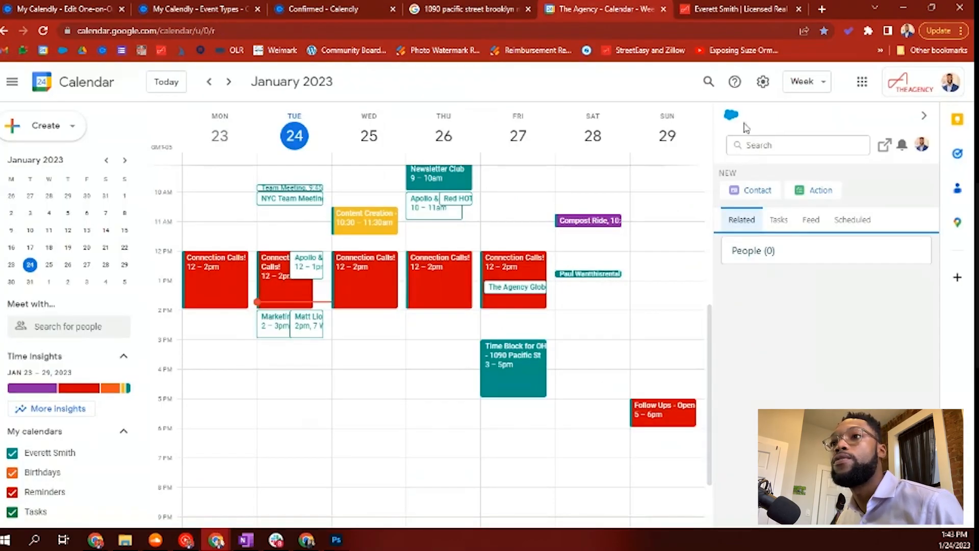
pyautogui.click(592, 136)
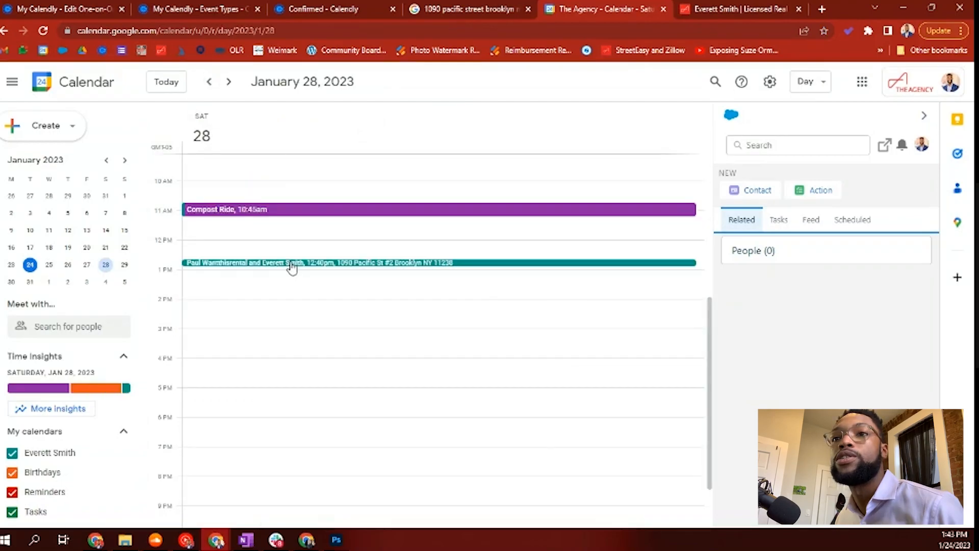
pyautogui.click(291, 264)
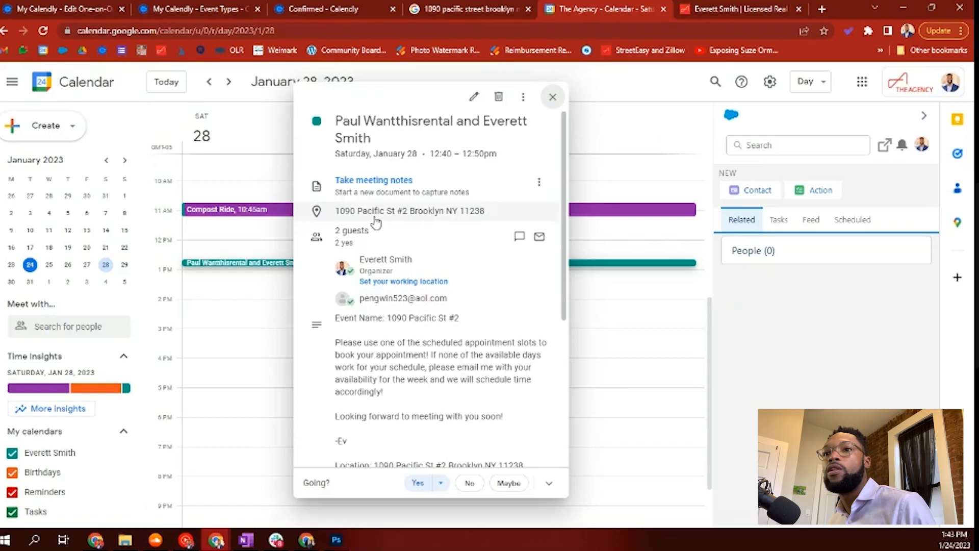
pyautogui.scroll(-3, 416, 349)
pyautogui.scroll(-1, 415, 349)
pyautogui.moveTo(378, 263); pyautogui.dragTo(429, 403)
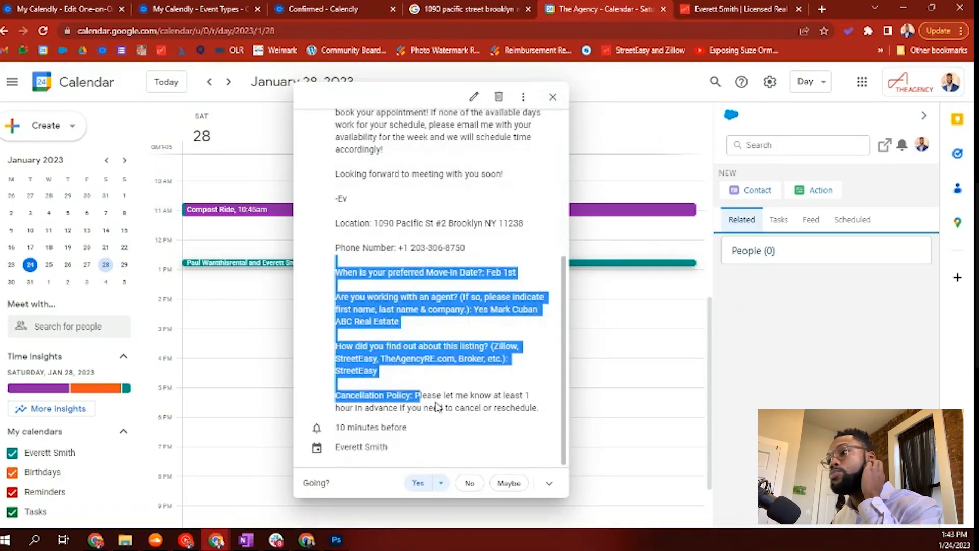
pyautogui.click(628, 371)
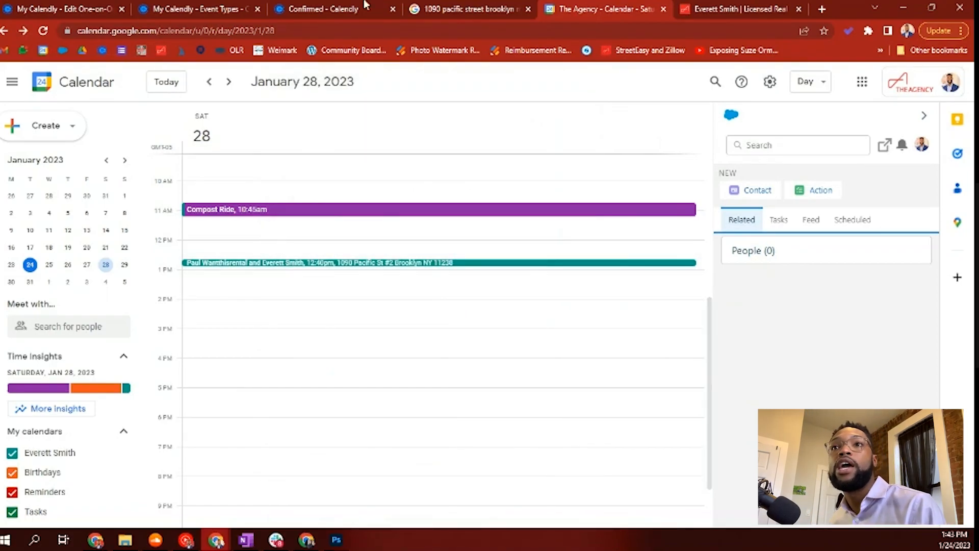
pyautogui.click(350, 9)
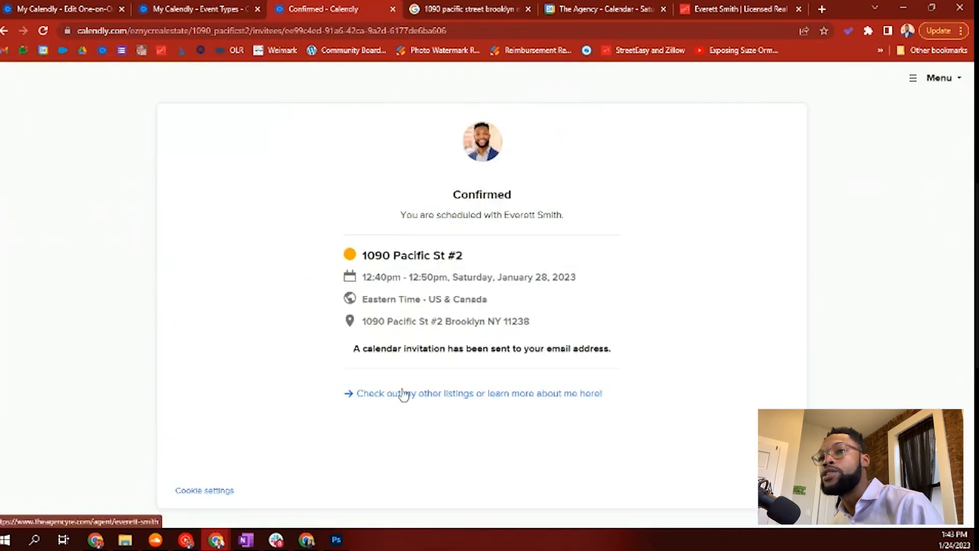
# Step: Open the listings link in a new tab and browse the agent profile page
pyautogui.rightClick(478, 398)
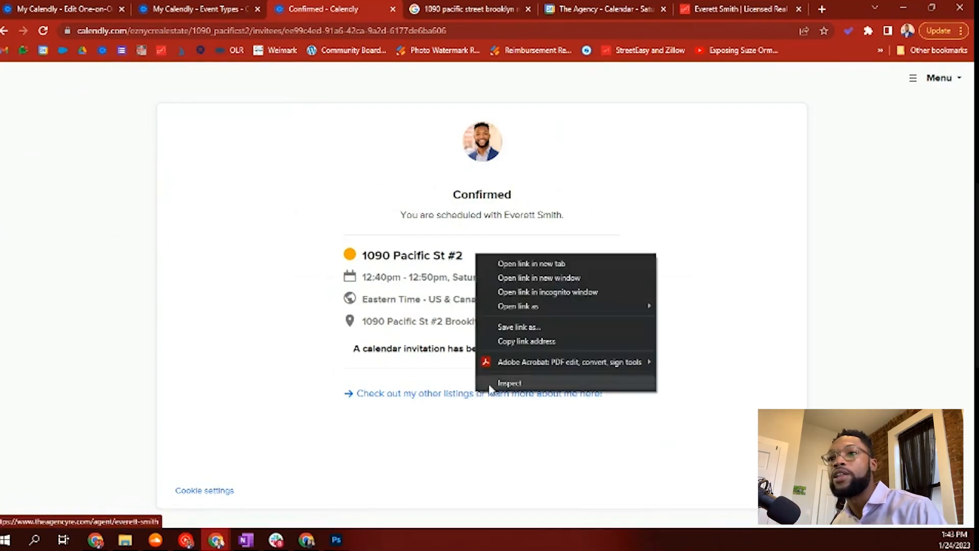
pyautogui.click(526, 266)
pyautogui.click(364, 10)
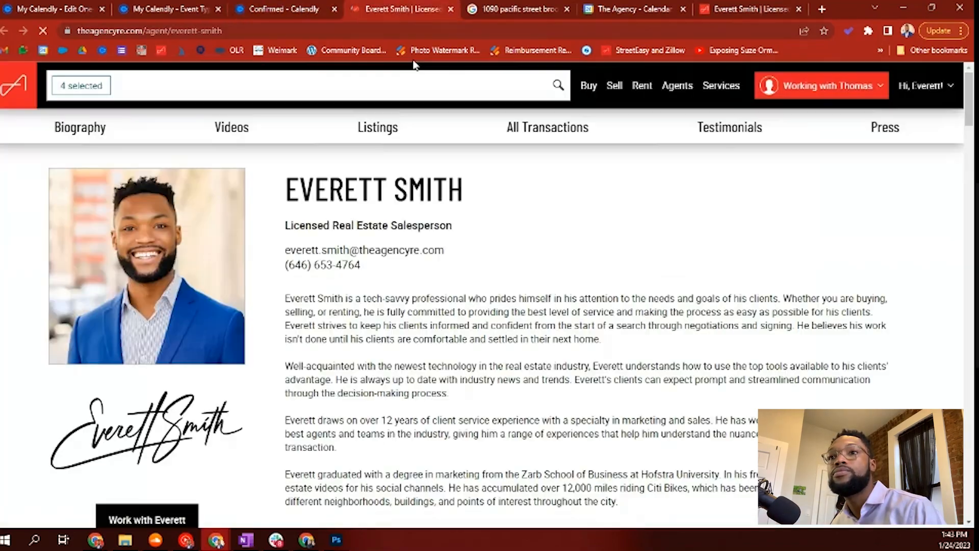
pyautogui.scroll(-15, 439, 354)
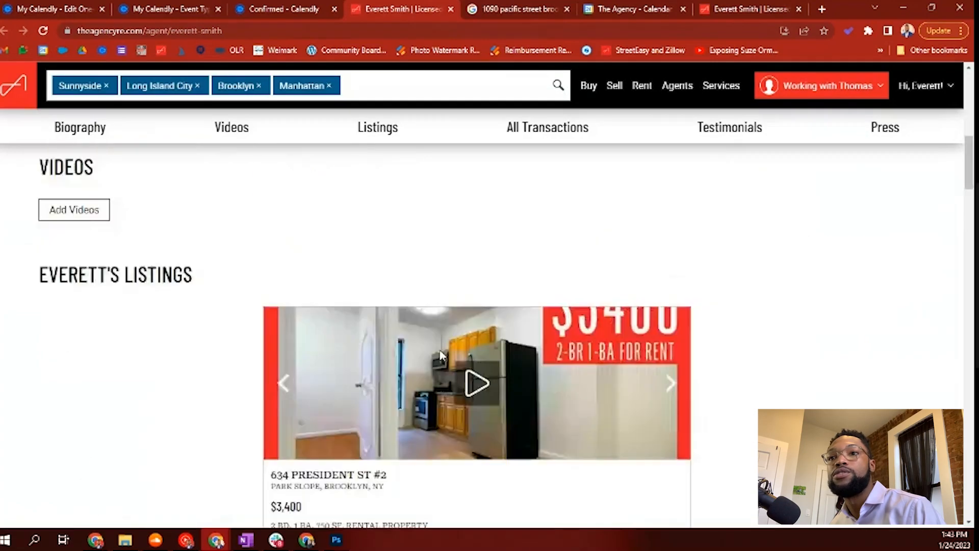
pyautogui.scroll(-4, 442, 357)
pyautogui.click(286, 8)
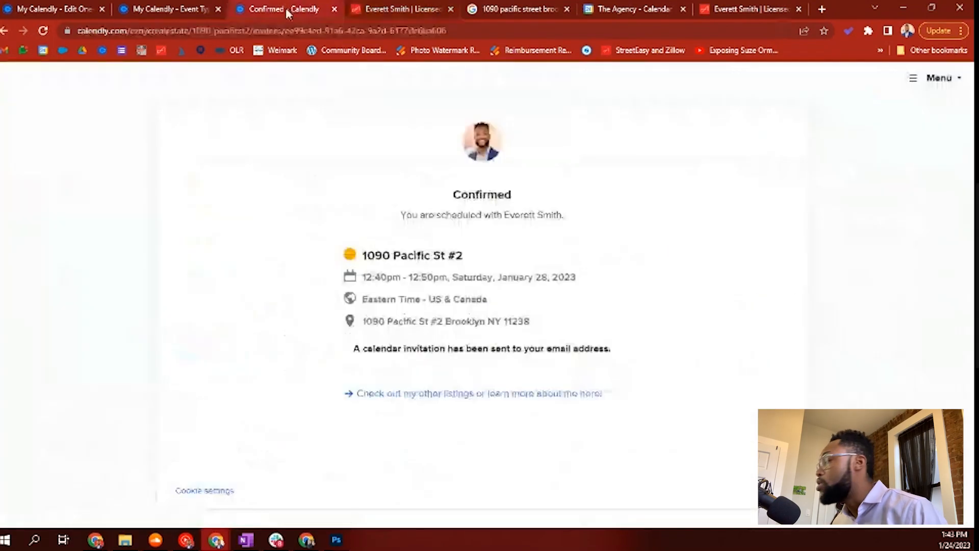
# Step: Open the public scheduling page from the event types overview and scroll its listings
pyautogui.click(166, 8)
pyautogui.scroll(3, 433, 272)
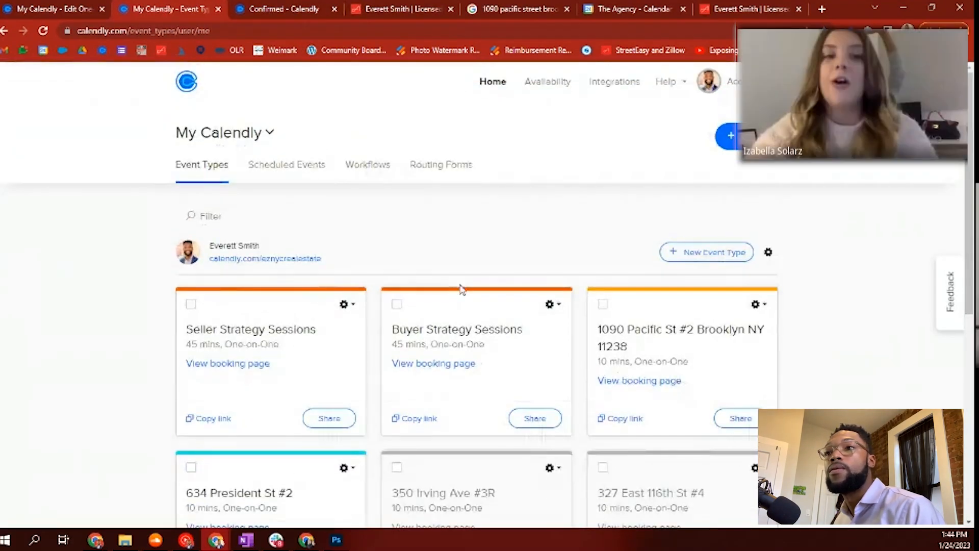
pyautogui.click(283, 259)
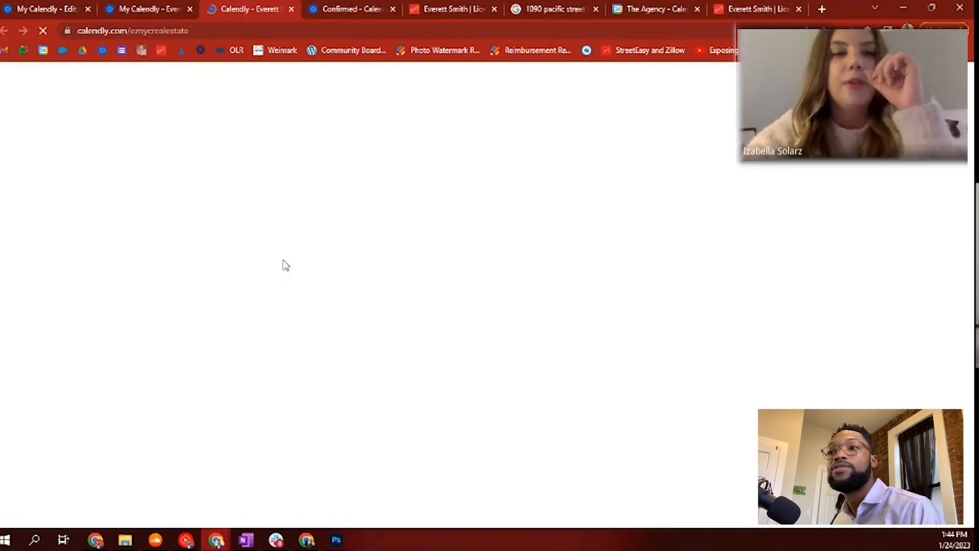
pyautogui.scroll(-2, 803, 378)
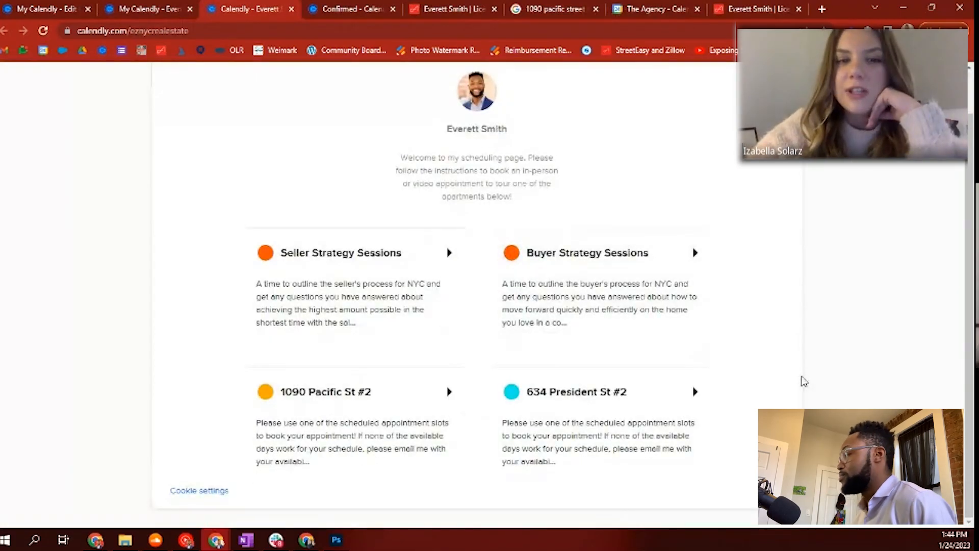